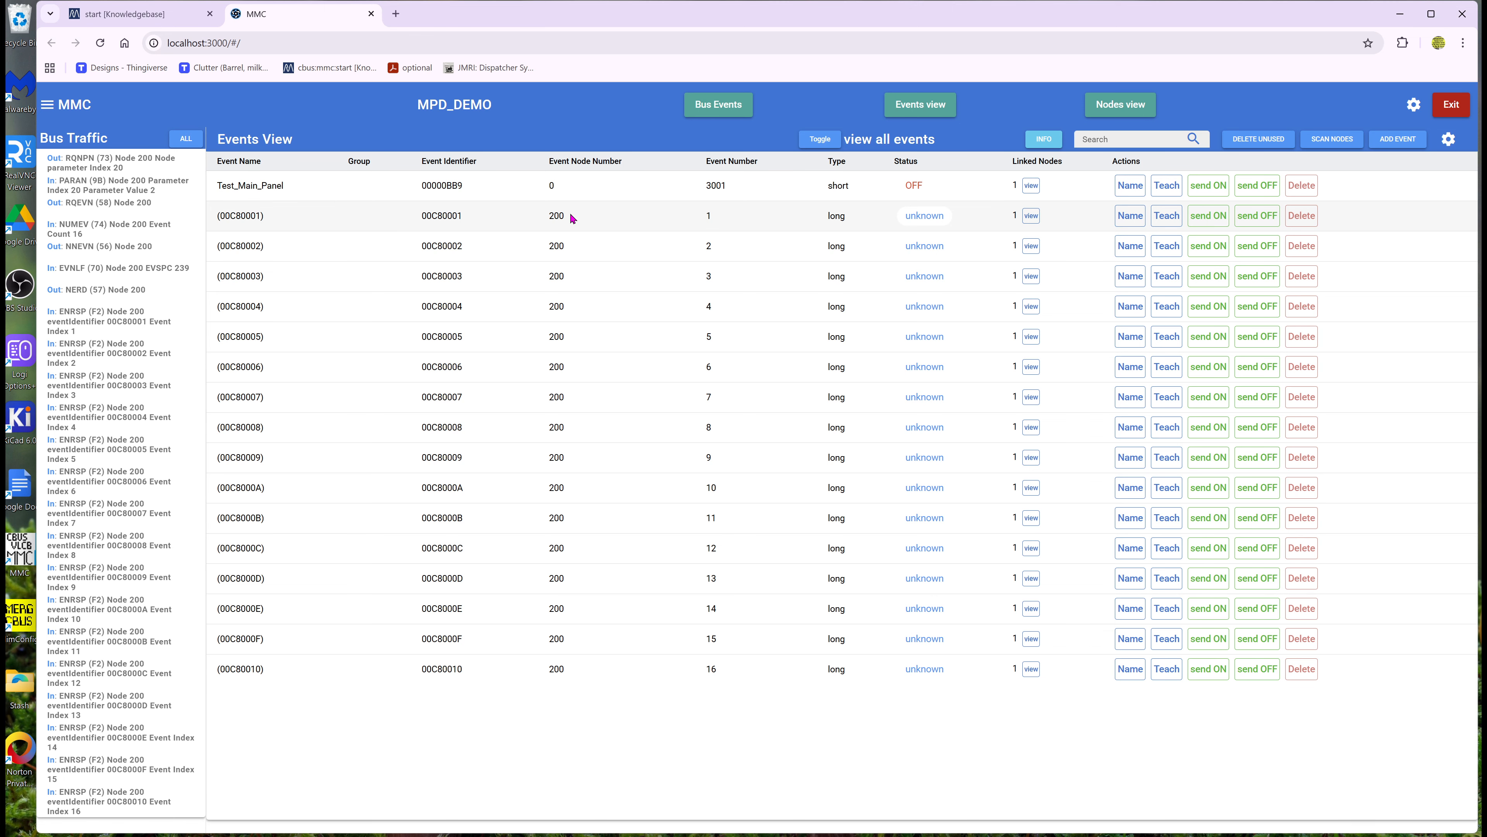
- Examine the event variables of node BB01_MPD linked to event 00C80001
click(1130, 112)
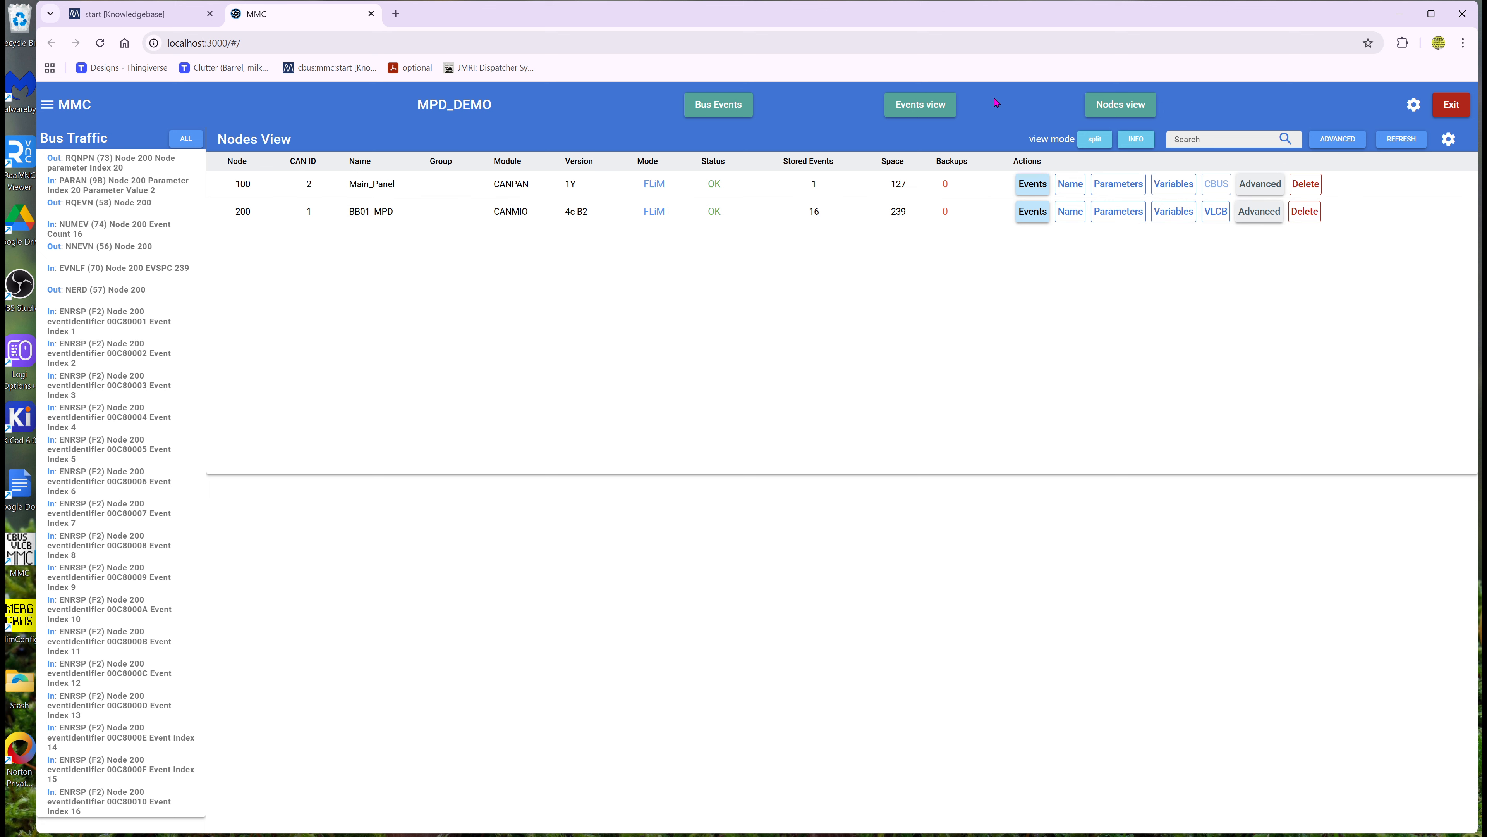
click(921, 106)
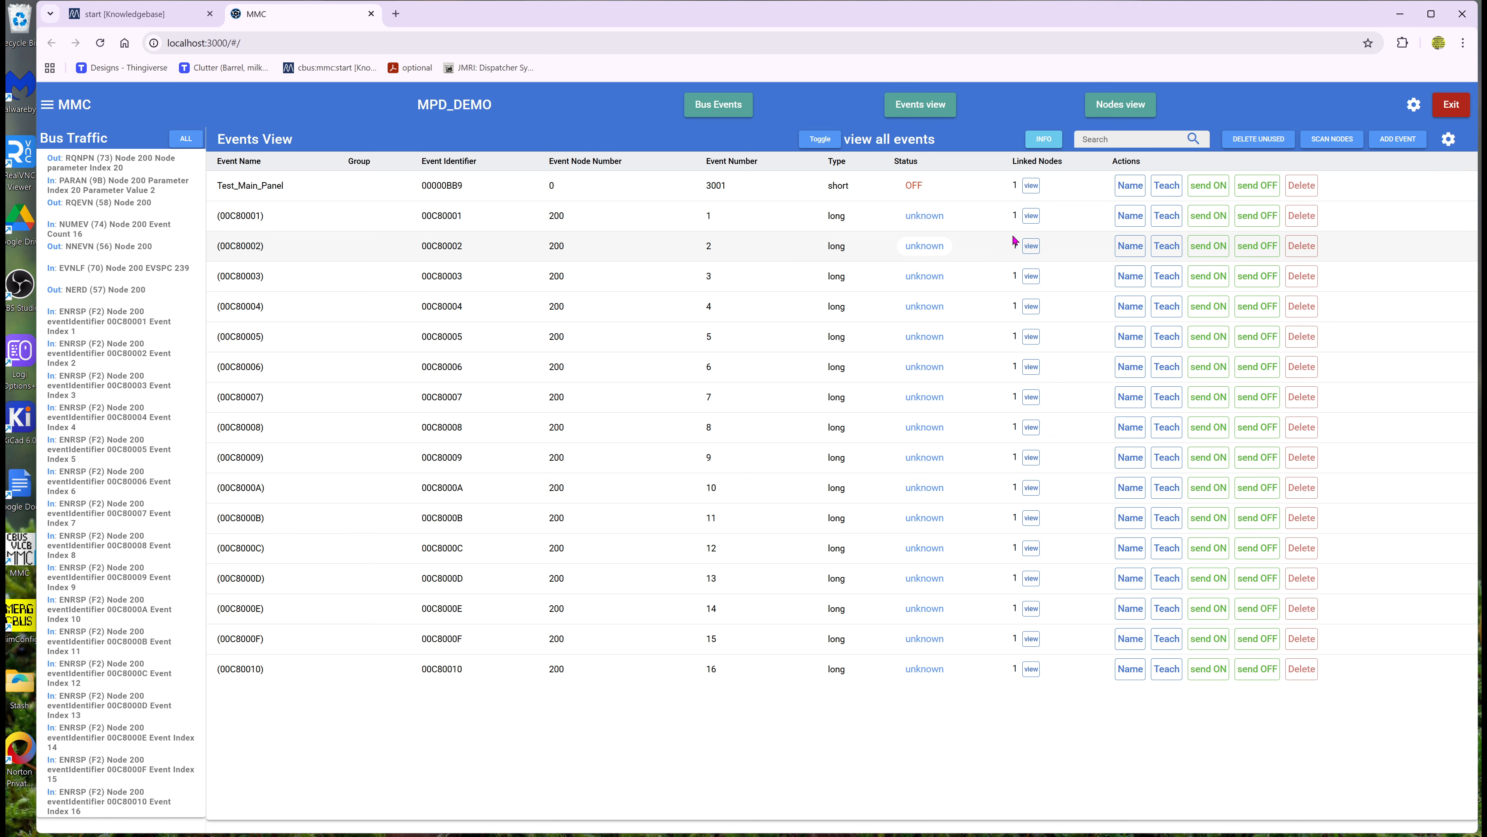
click(1031, 215)
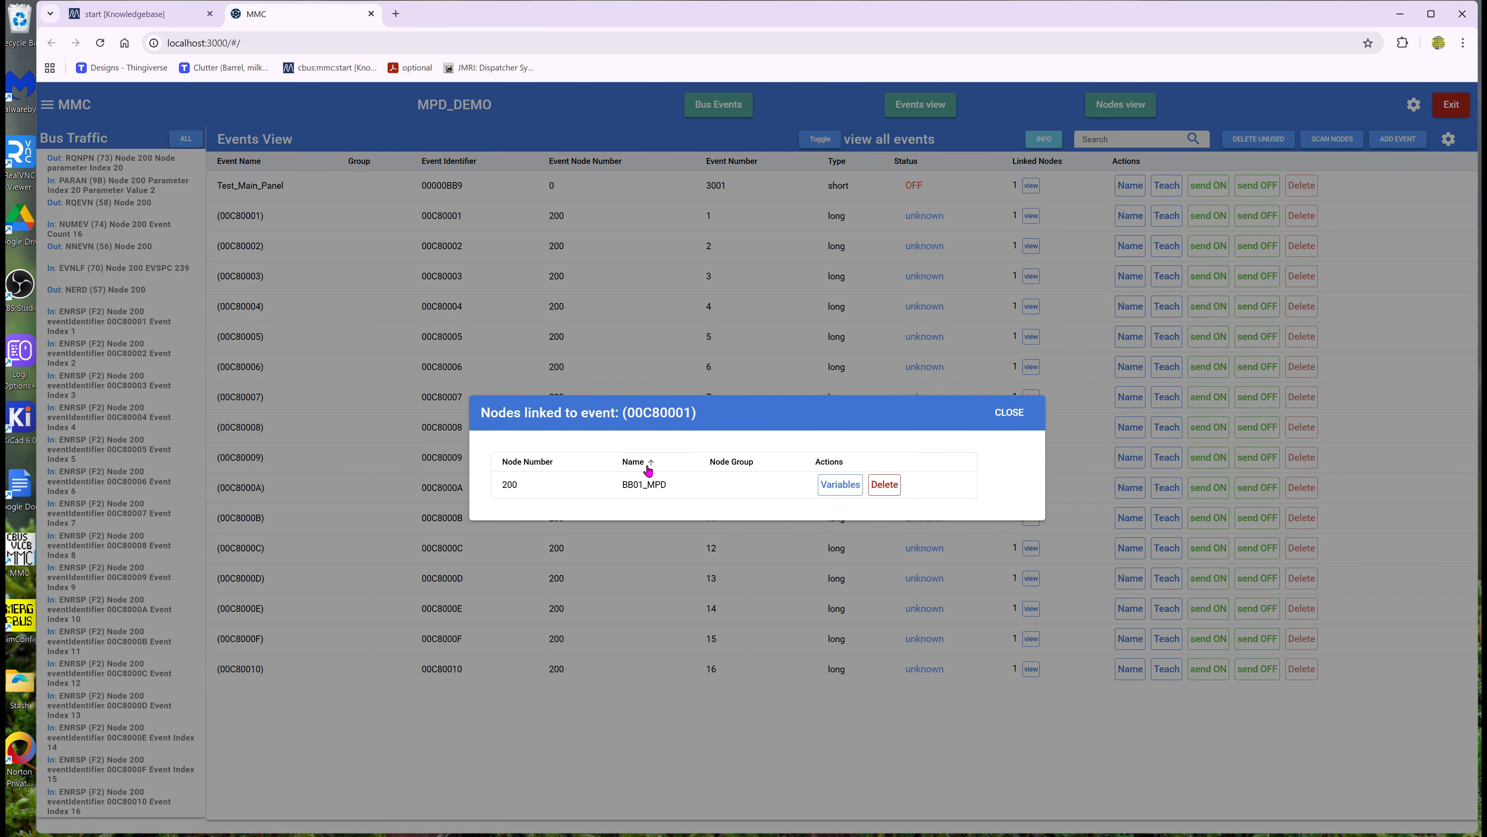
click(831, 484)
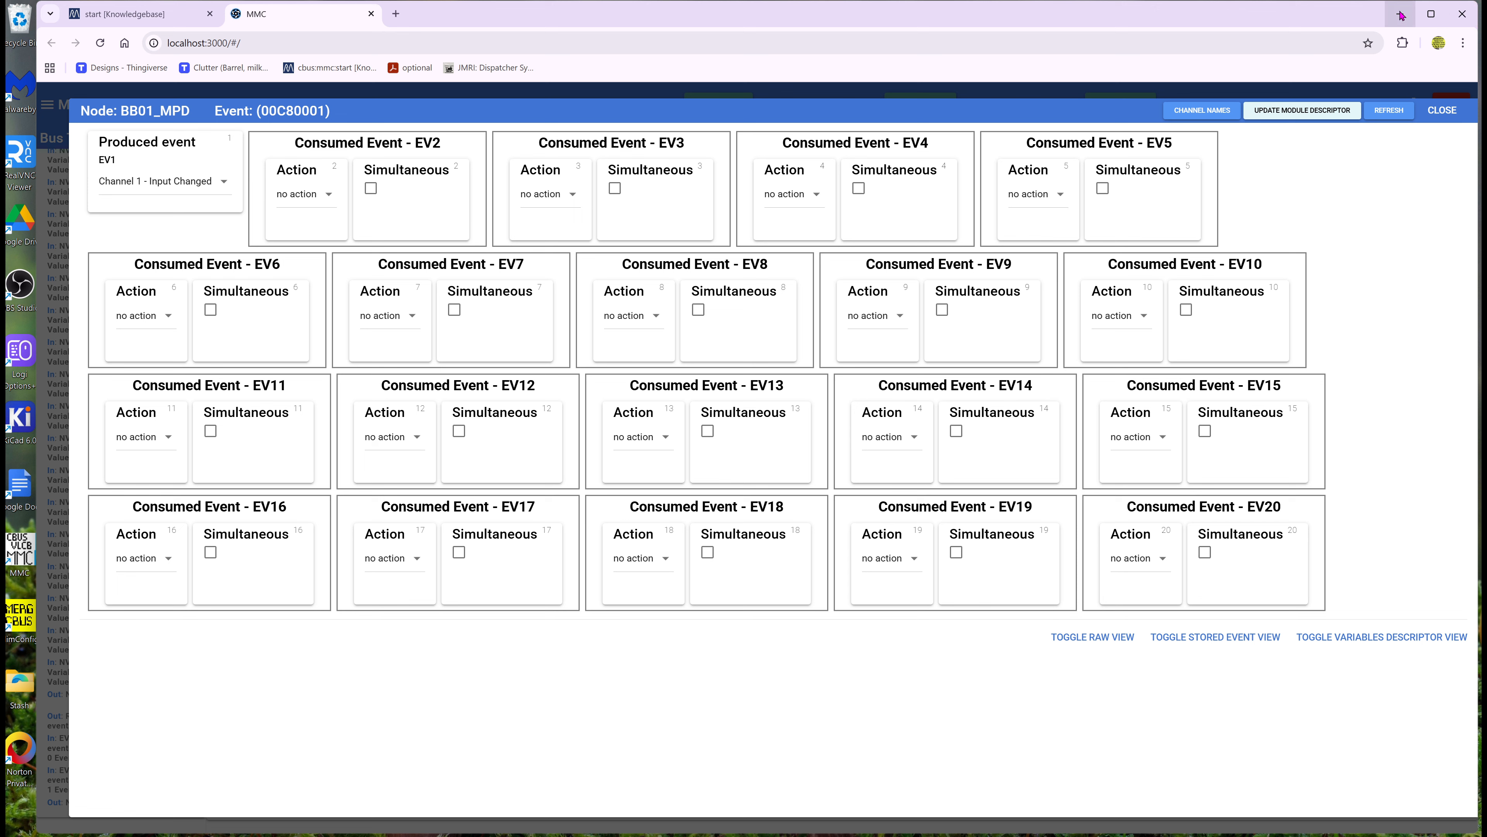
click(1439, 111)
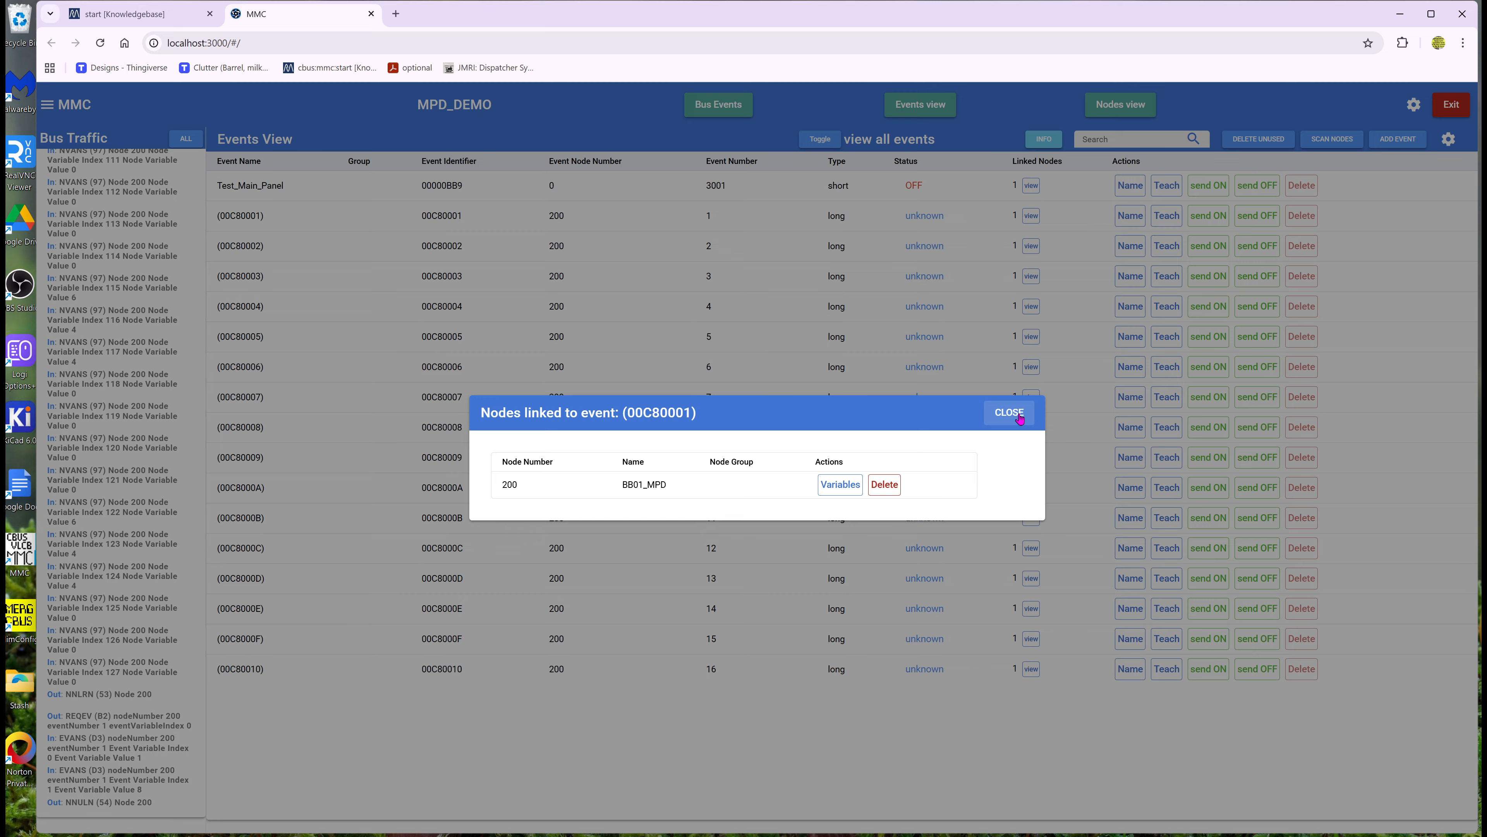
click(1019, 418)
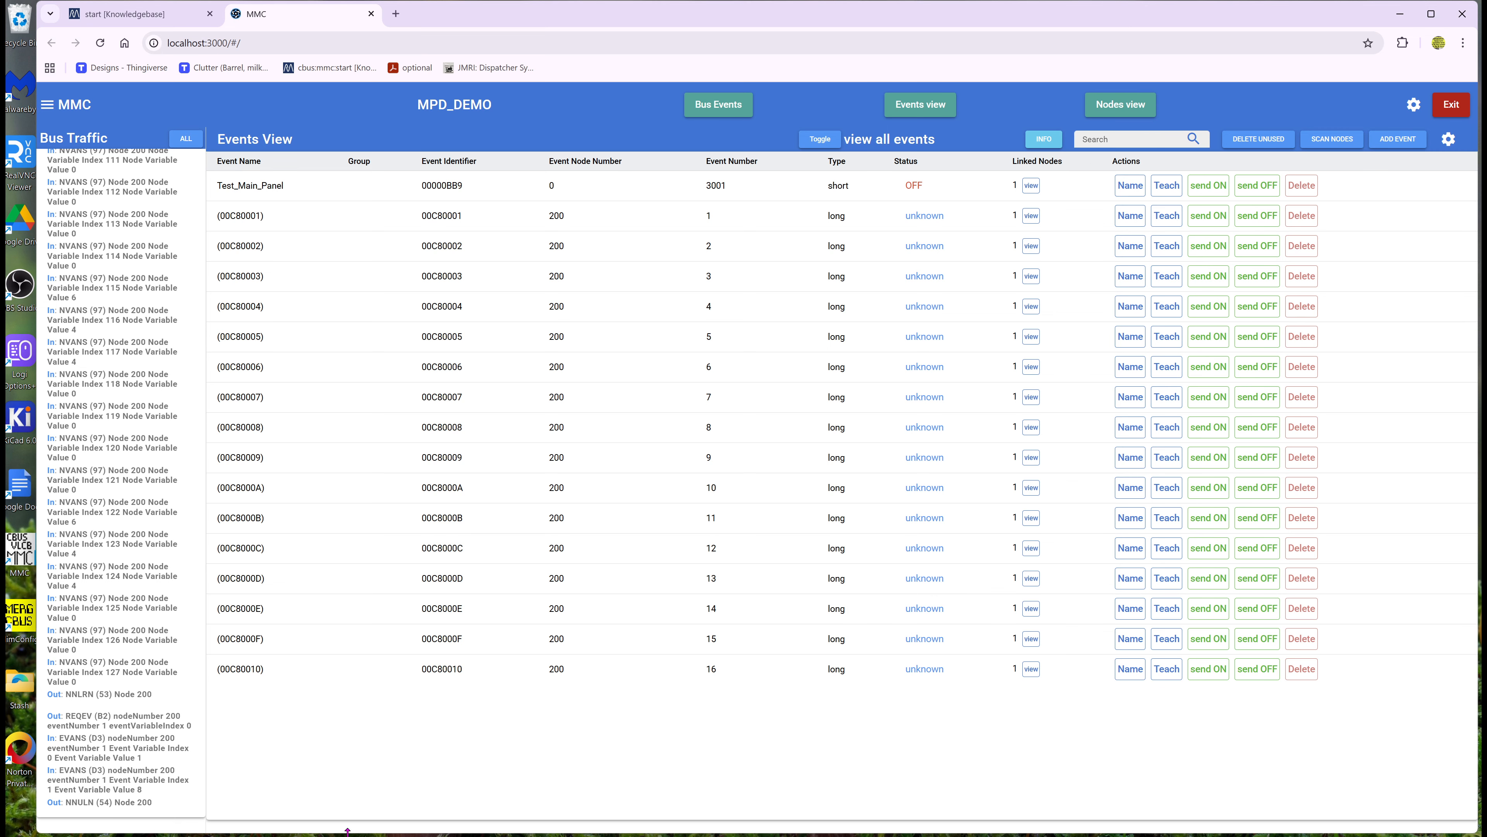
- Look up the SOD_BB01_MPD event's number in the event table on the PowerPoint slide
mouse_move(347, 832)
click(389, 794)
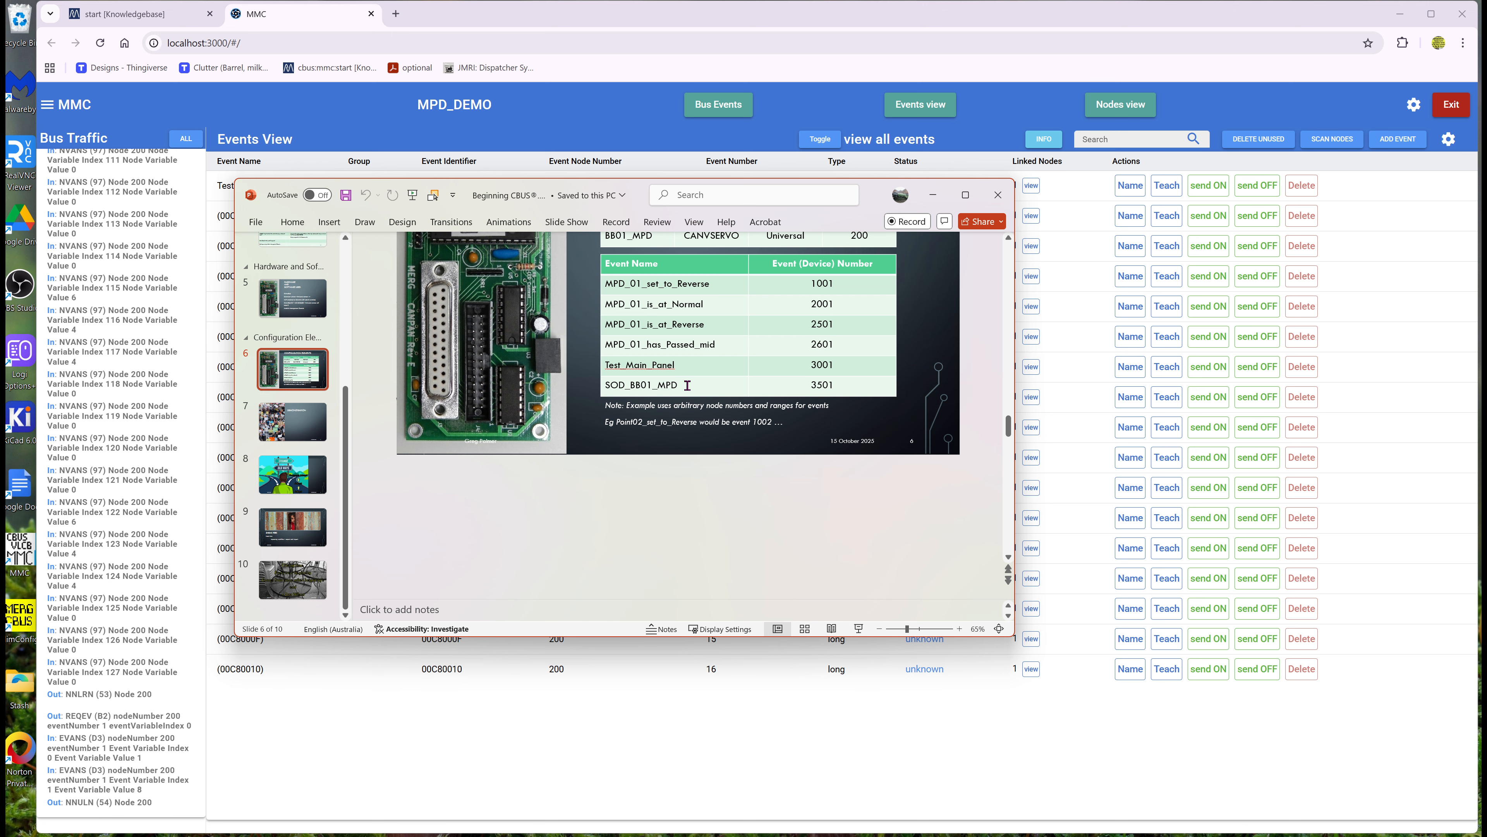
click(702, 748)
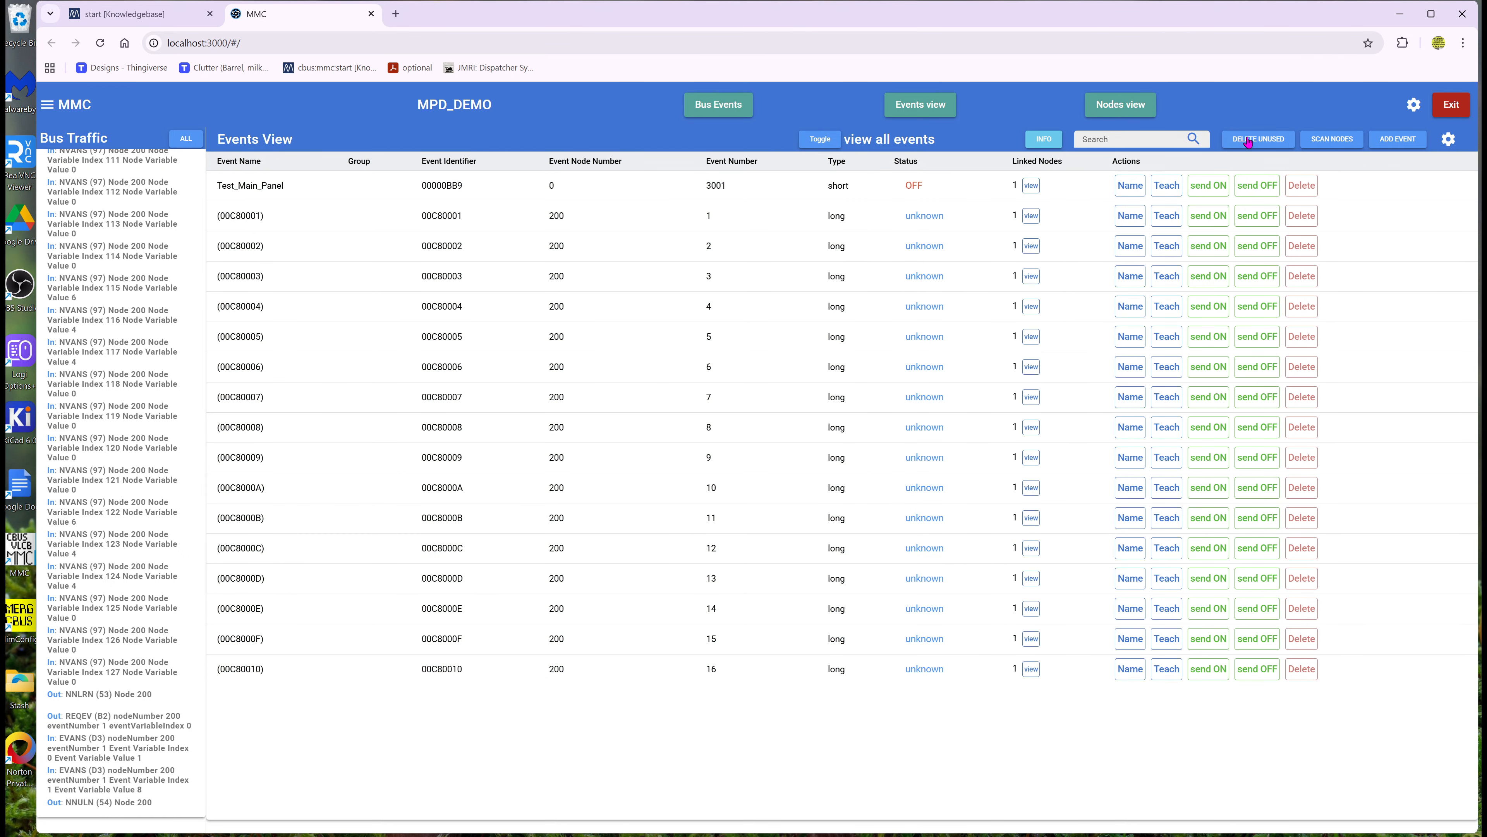
click(1411, 144)
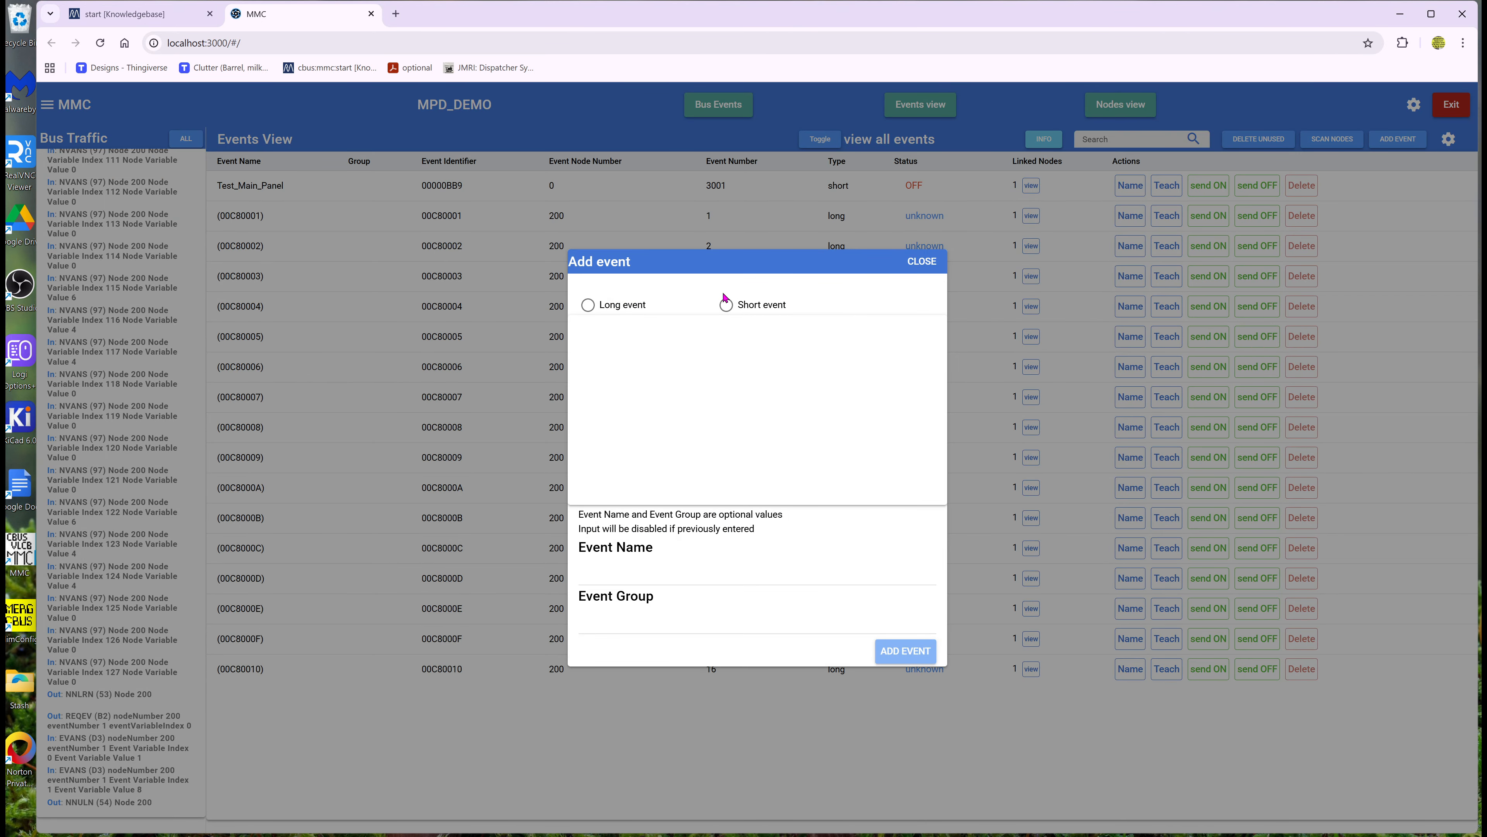
click(726, 306)
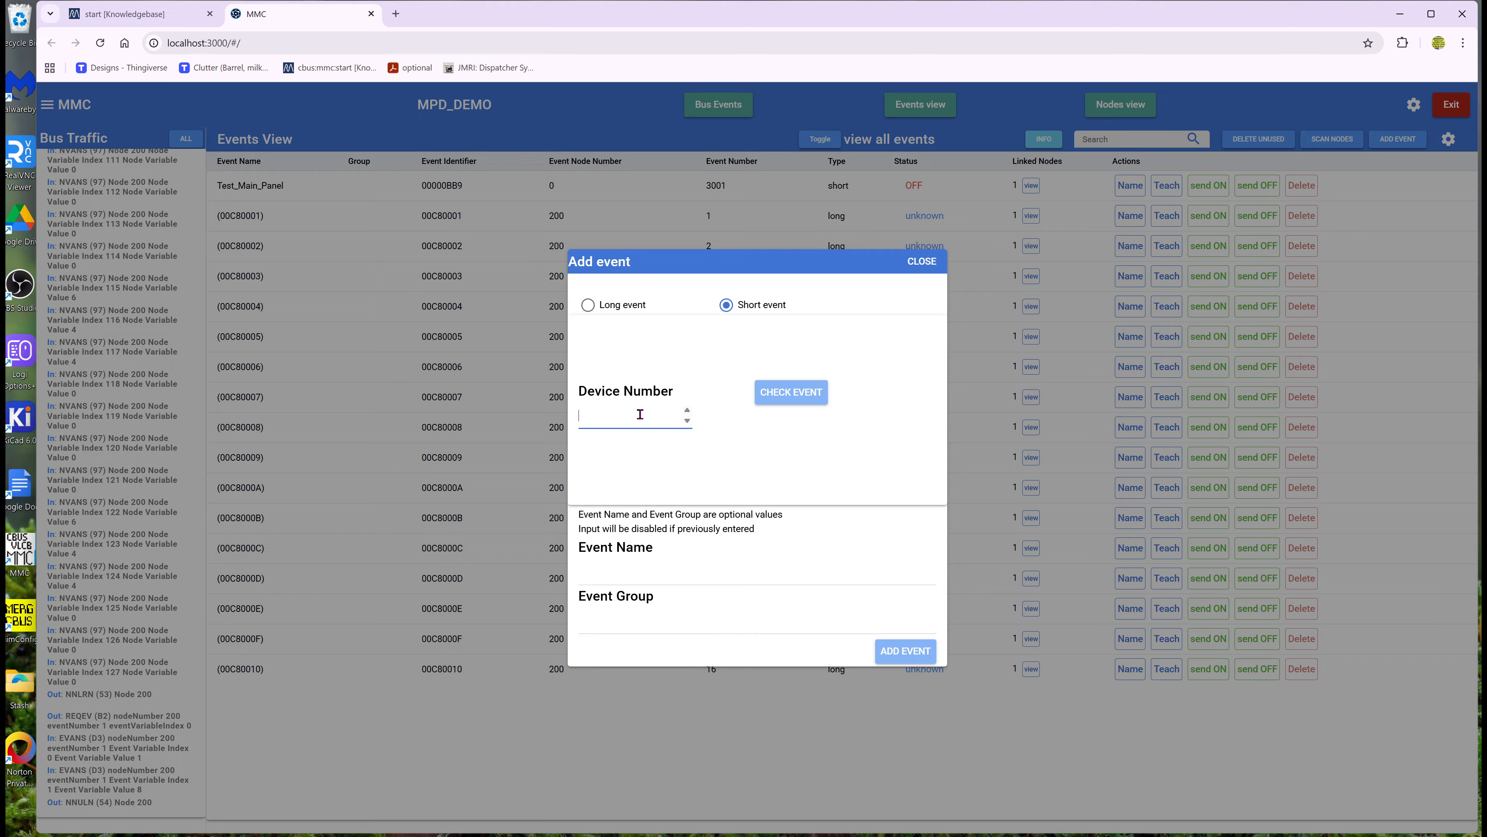
text(3501)
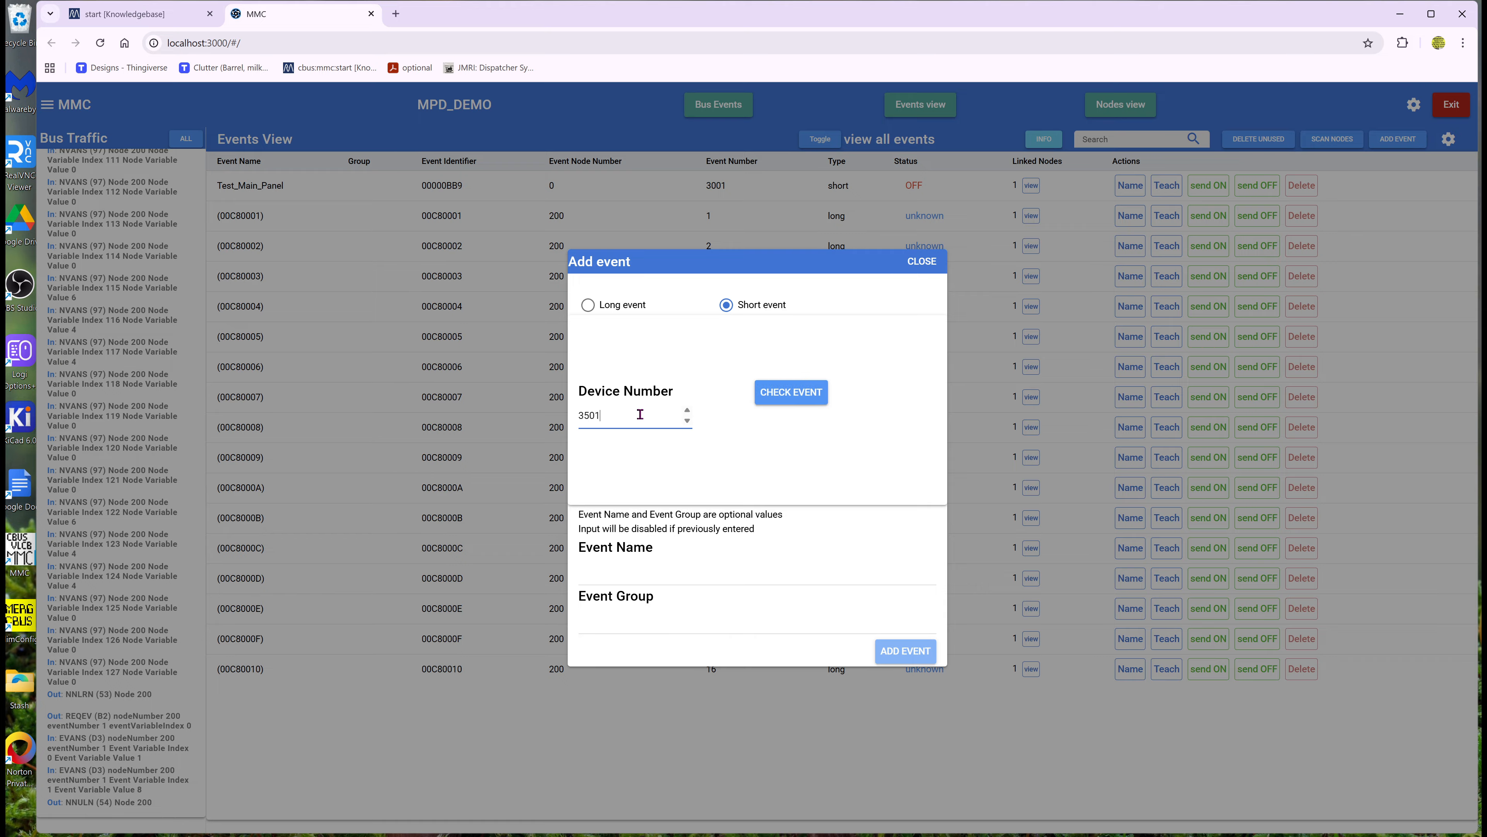
key(Tab)
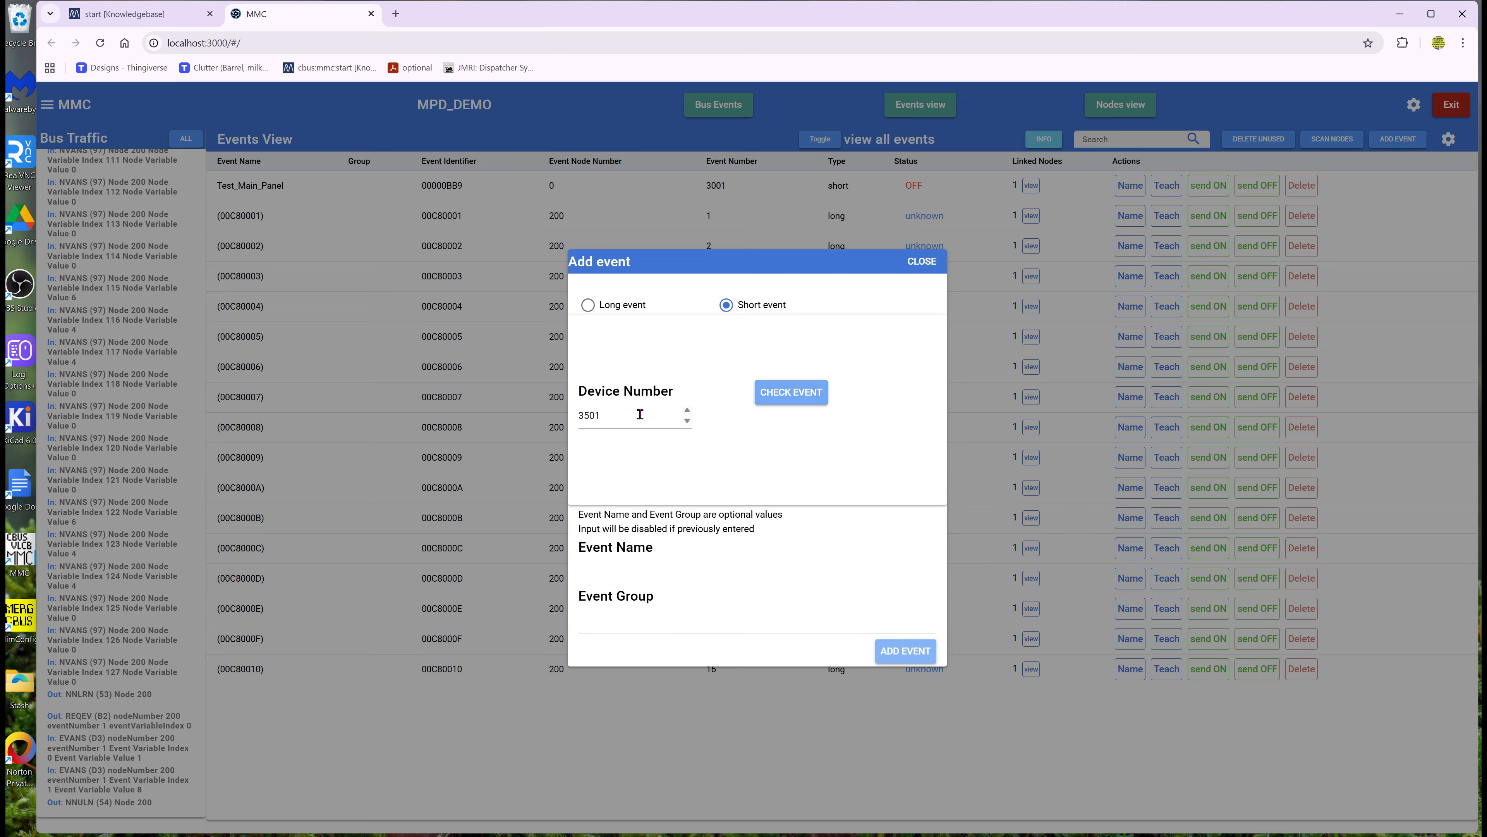
click(775, 397)
click(608, 568)
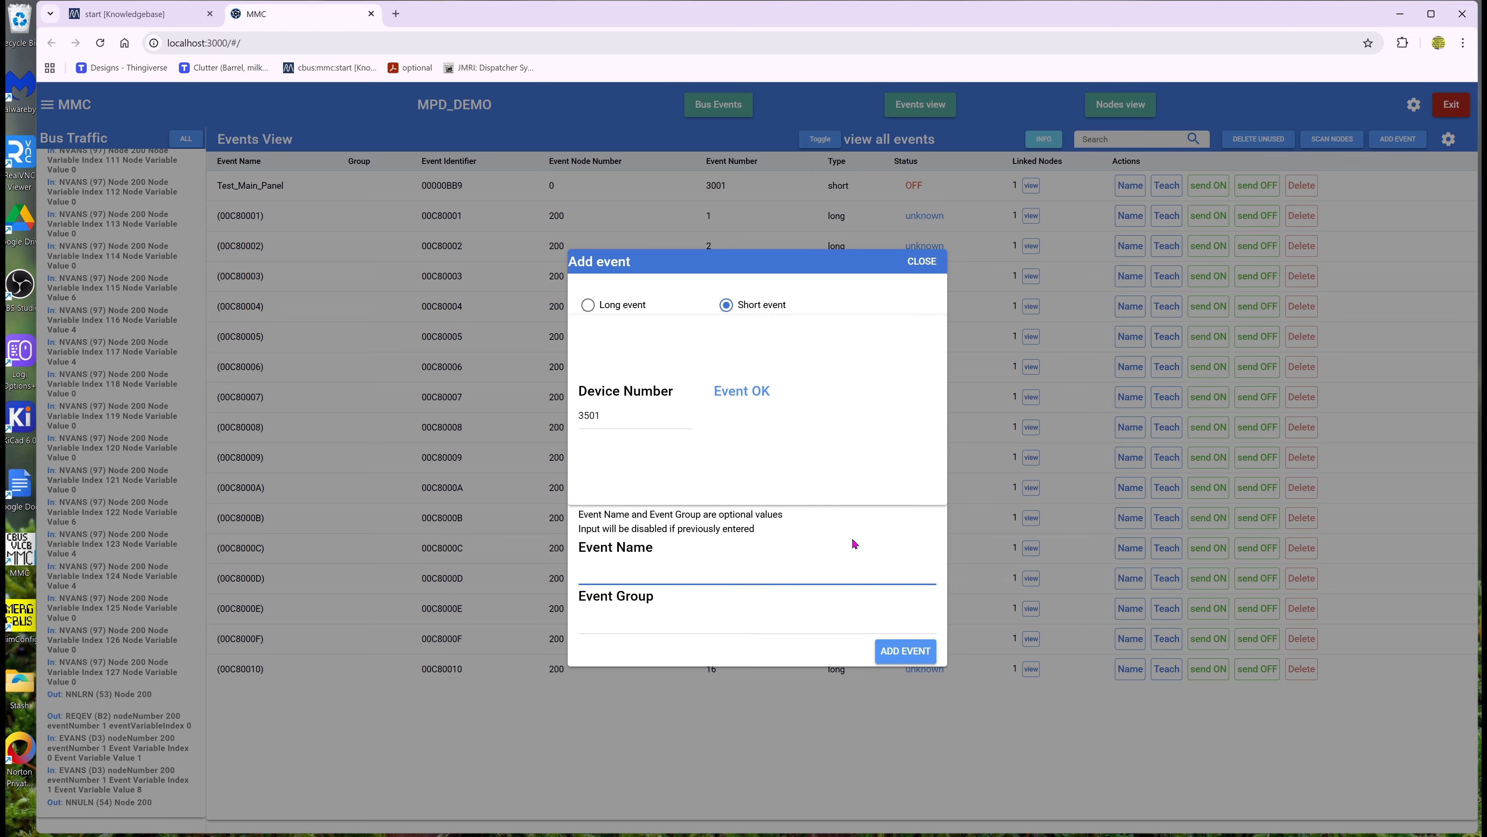
text(SOD_BB01_MPD)
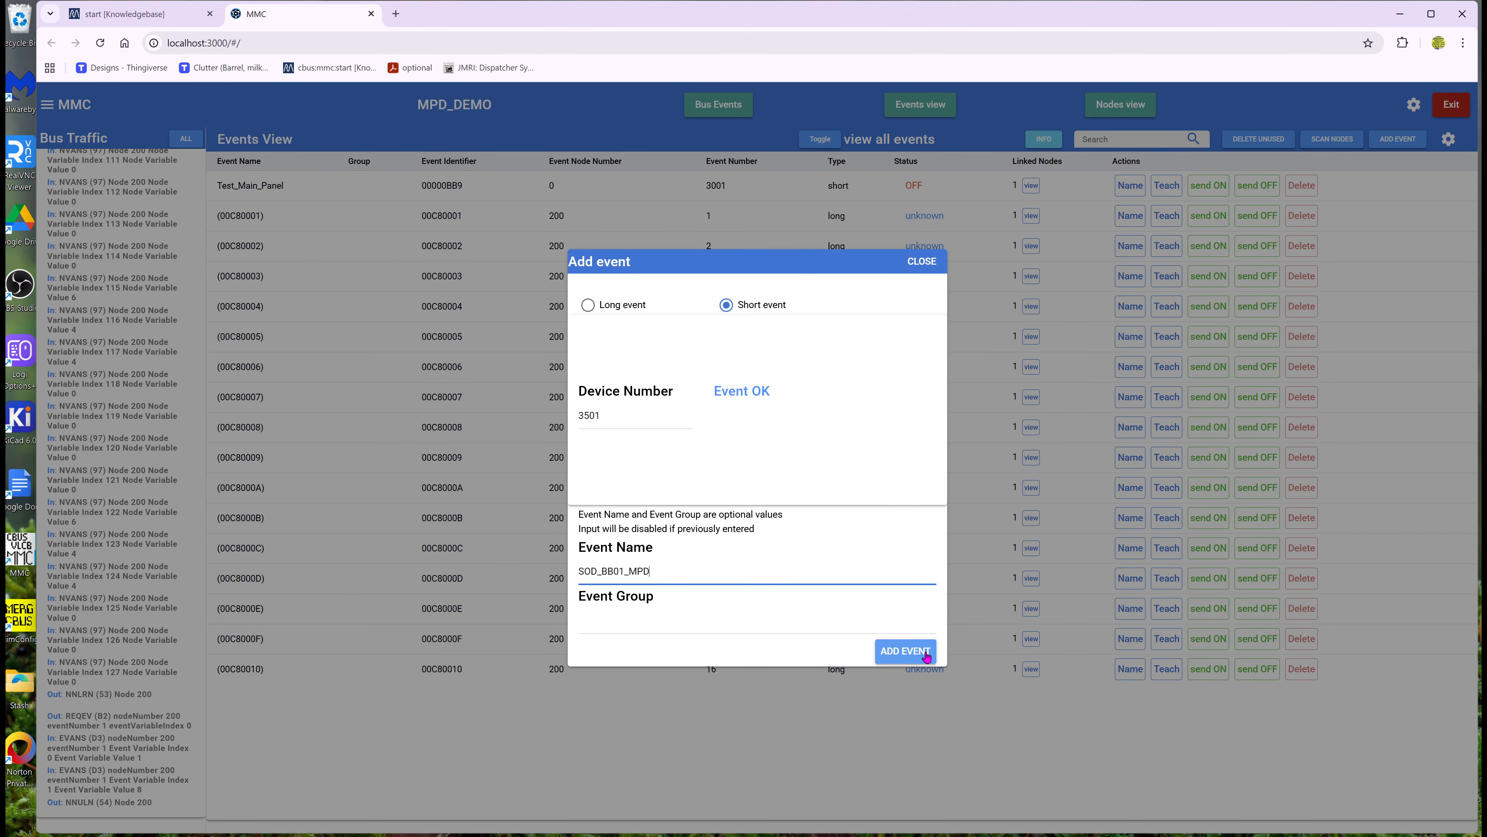
click(931, 268)
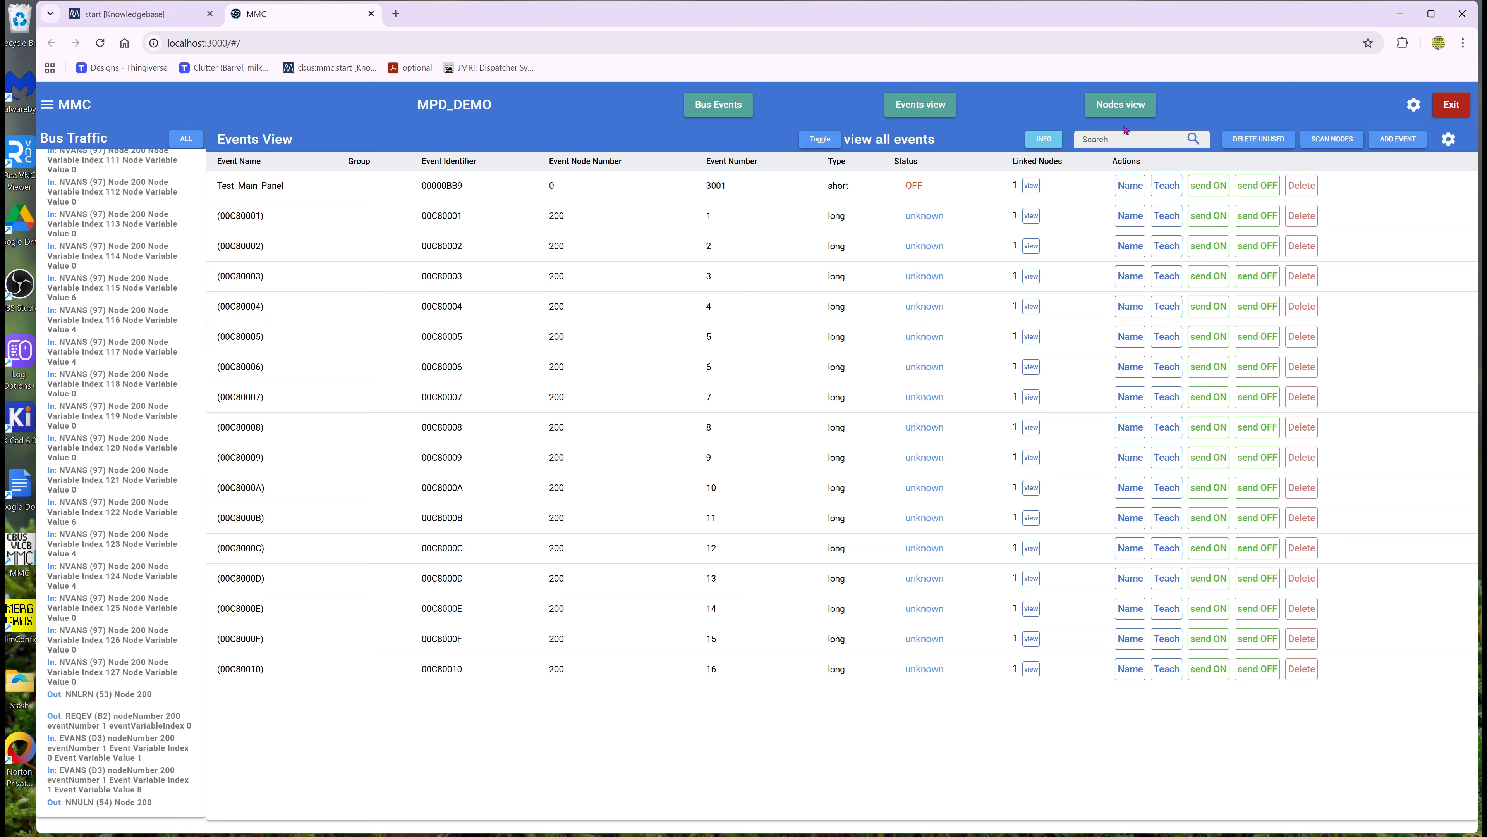
- Search the events for SOD, clear the search, and check the short-event and long-event filters
click(1120, 137)
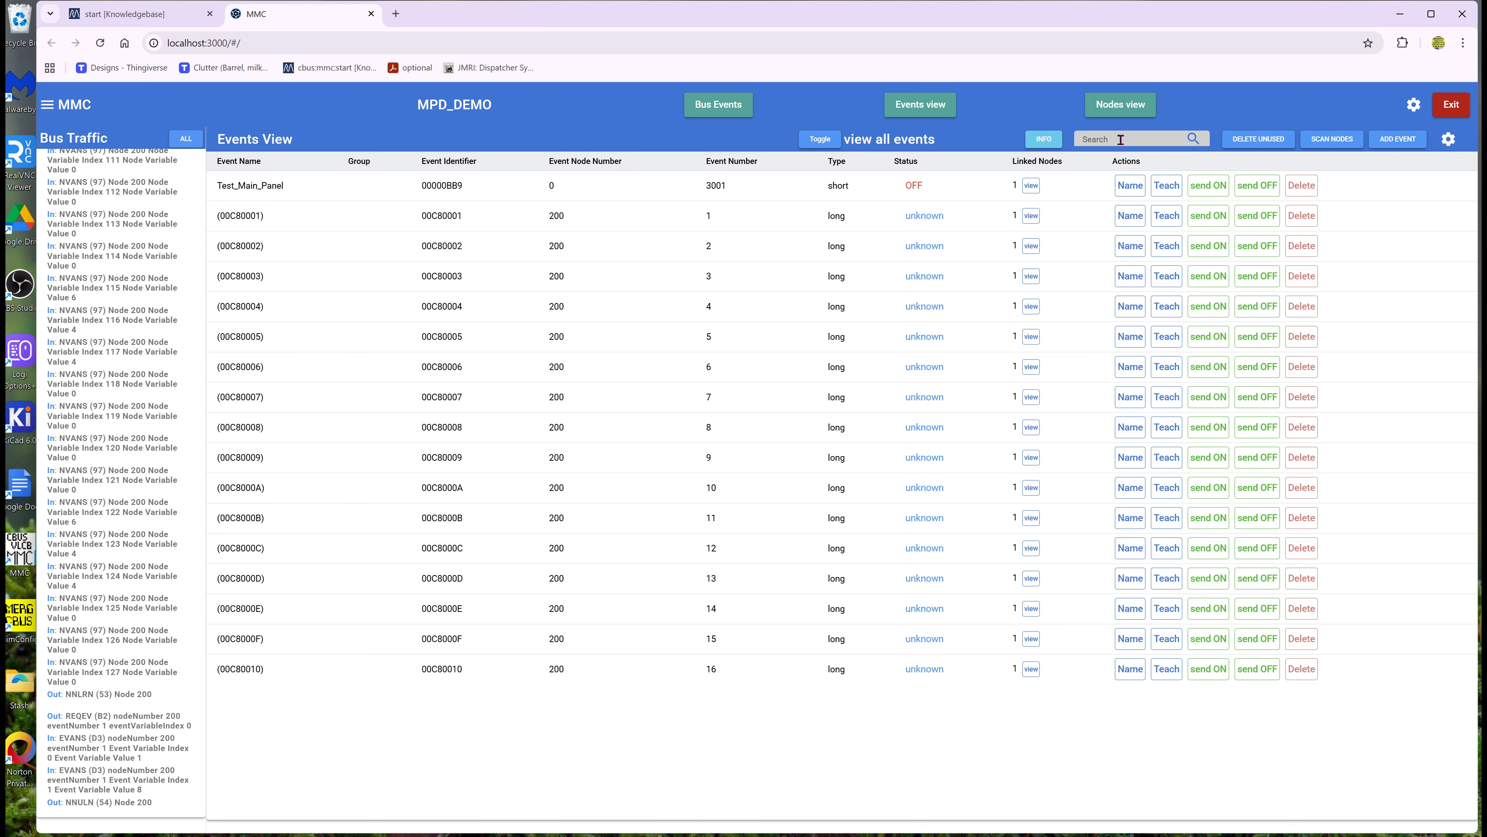
text(SOD)
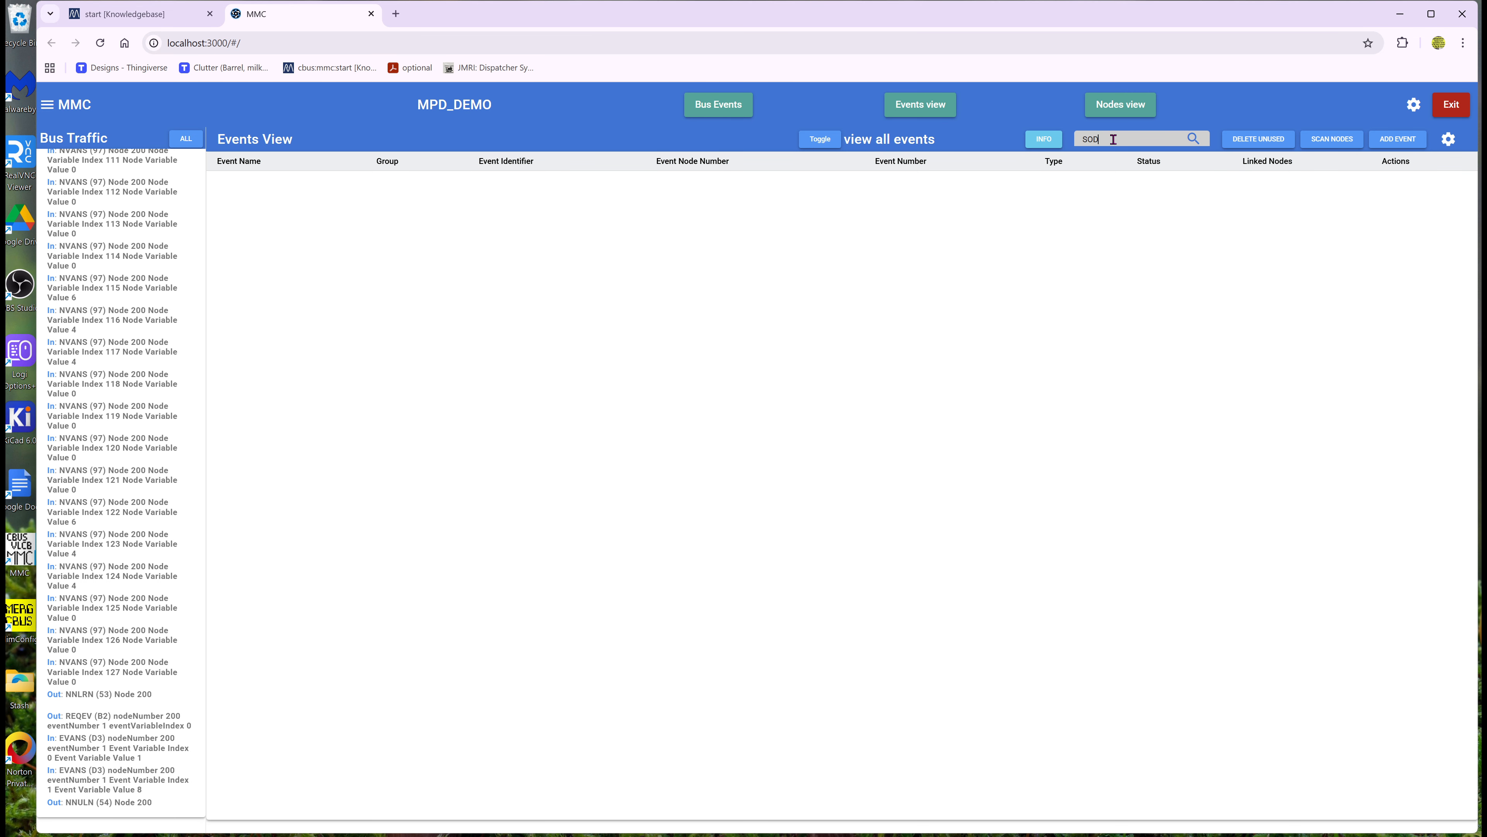
key(BackSpace)
key(BackSpace)
key(BackSpace)
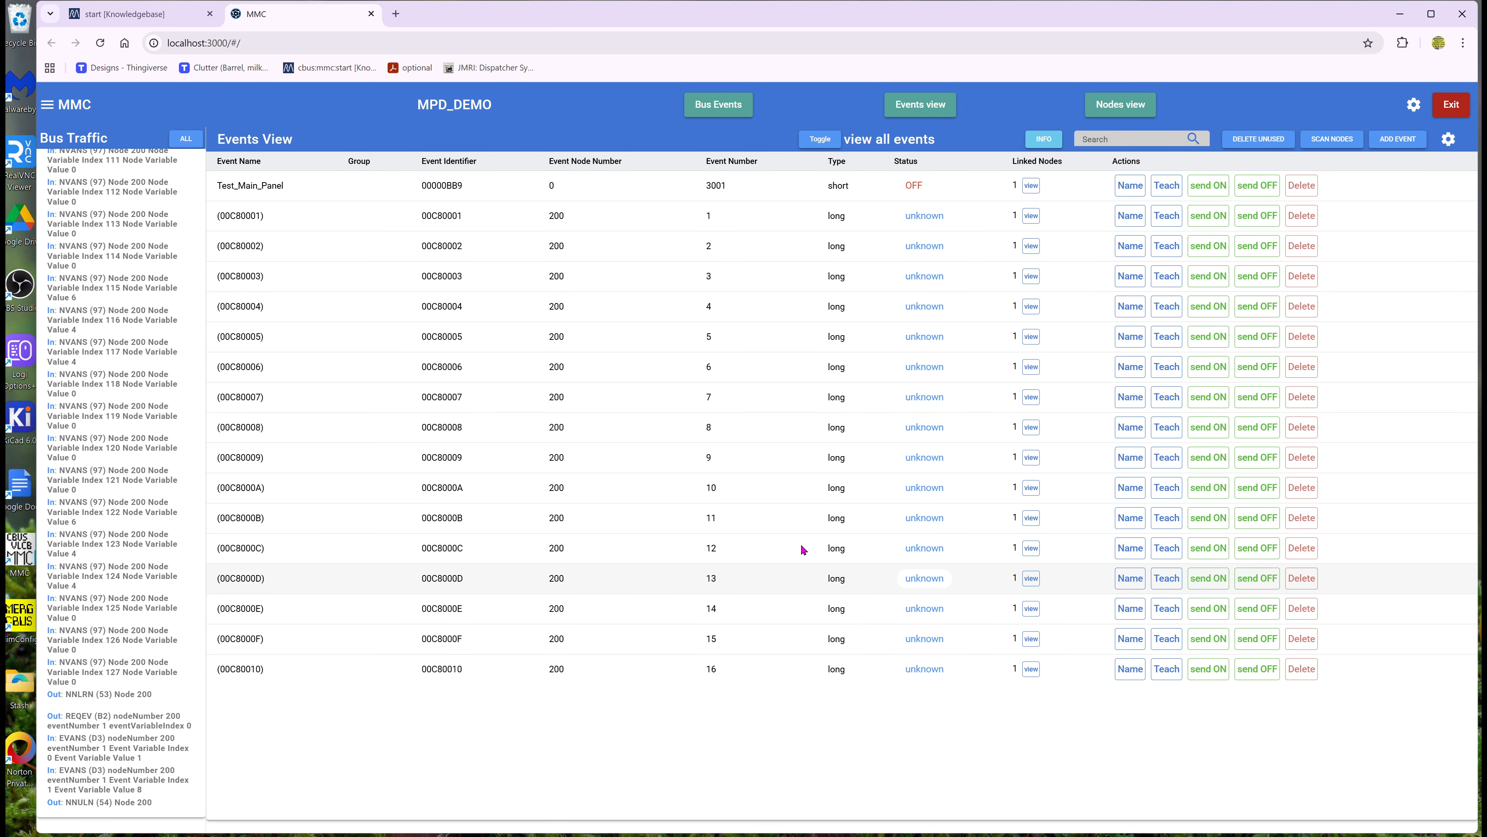
click(826, 147)
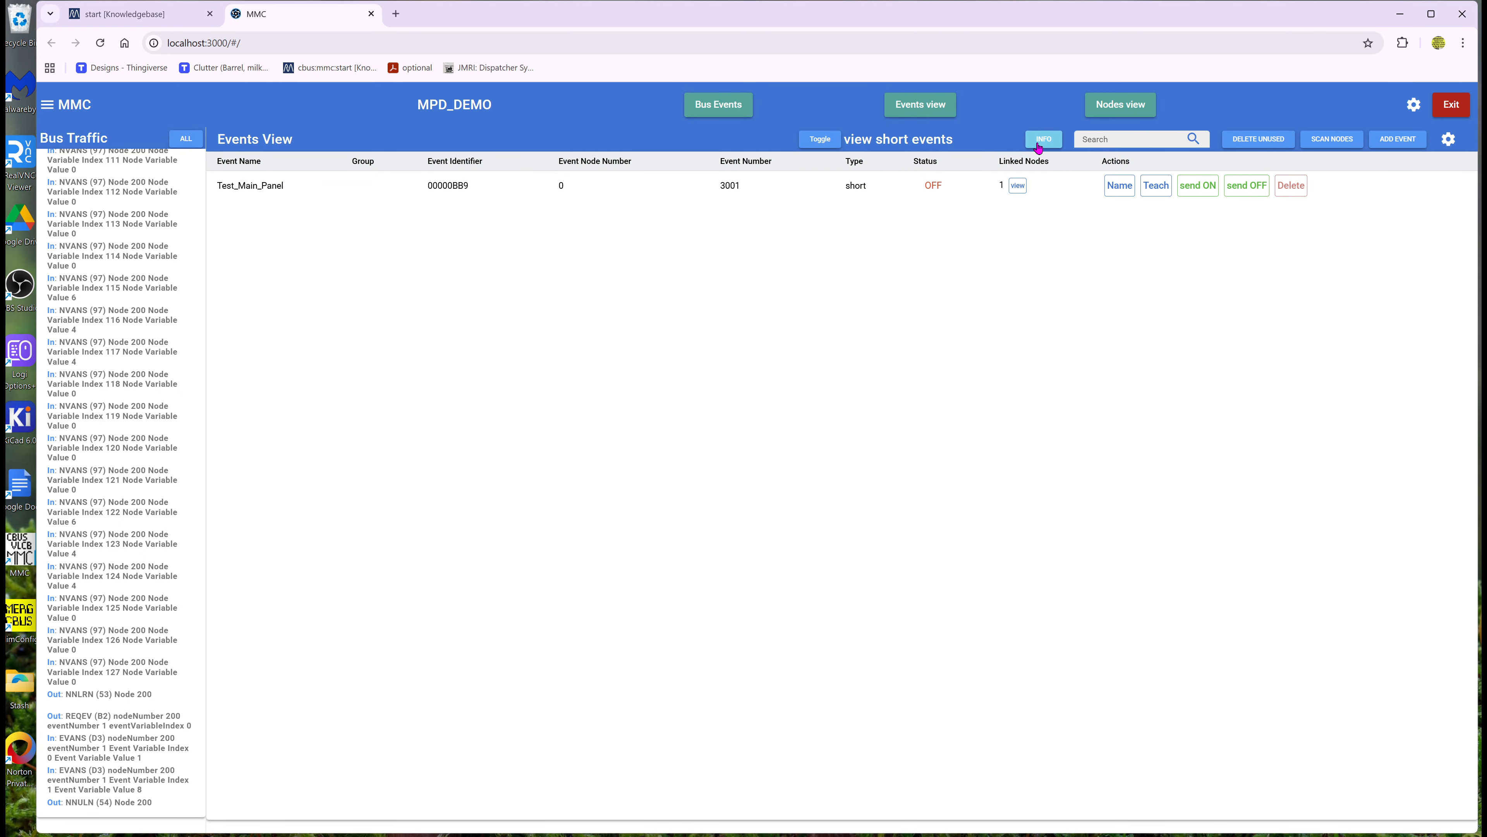
click(830, 145)
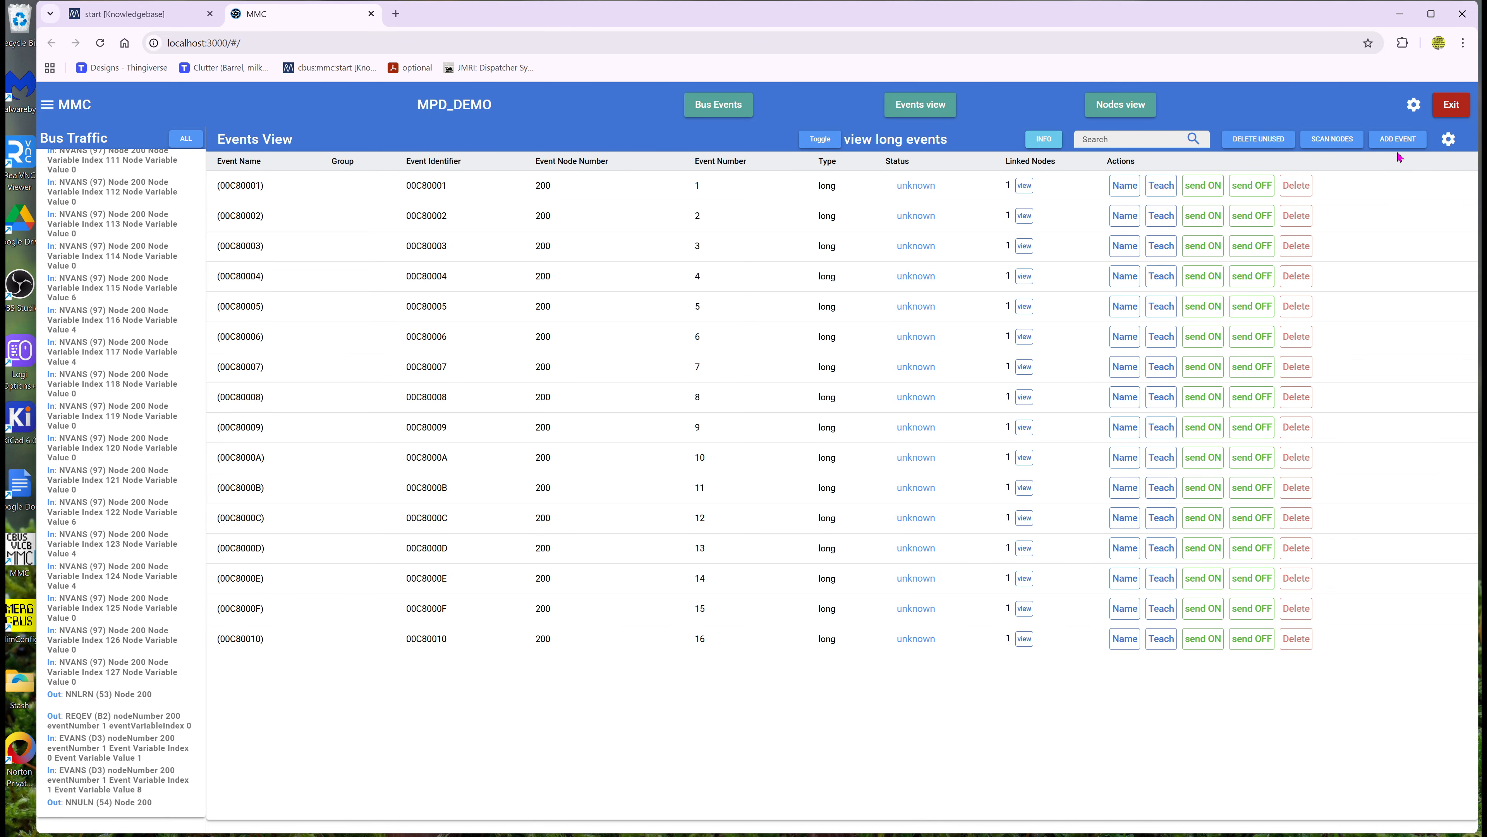
- Add a short event with device number 3501 named SOD_BB01_MPD, checking the event number before adding it
click(1120, 143)
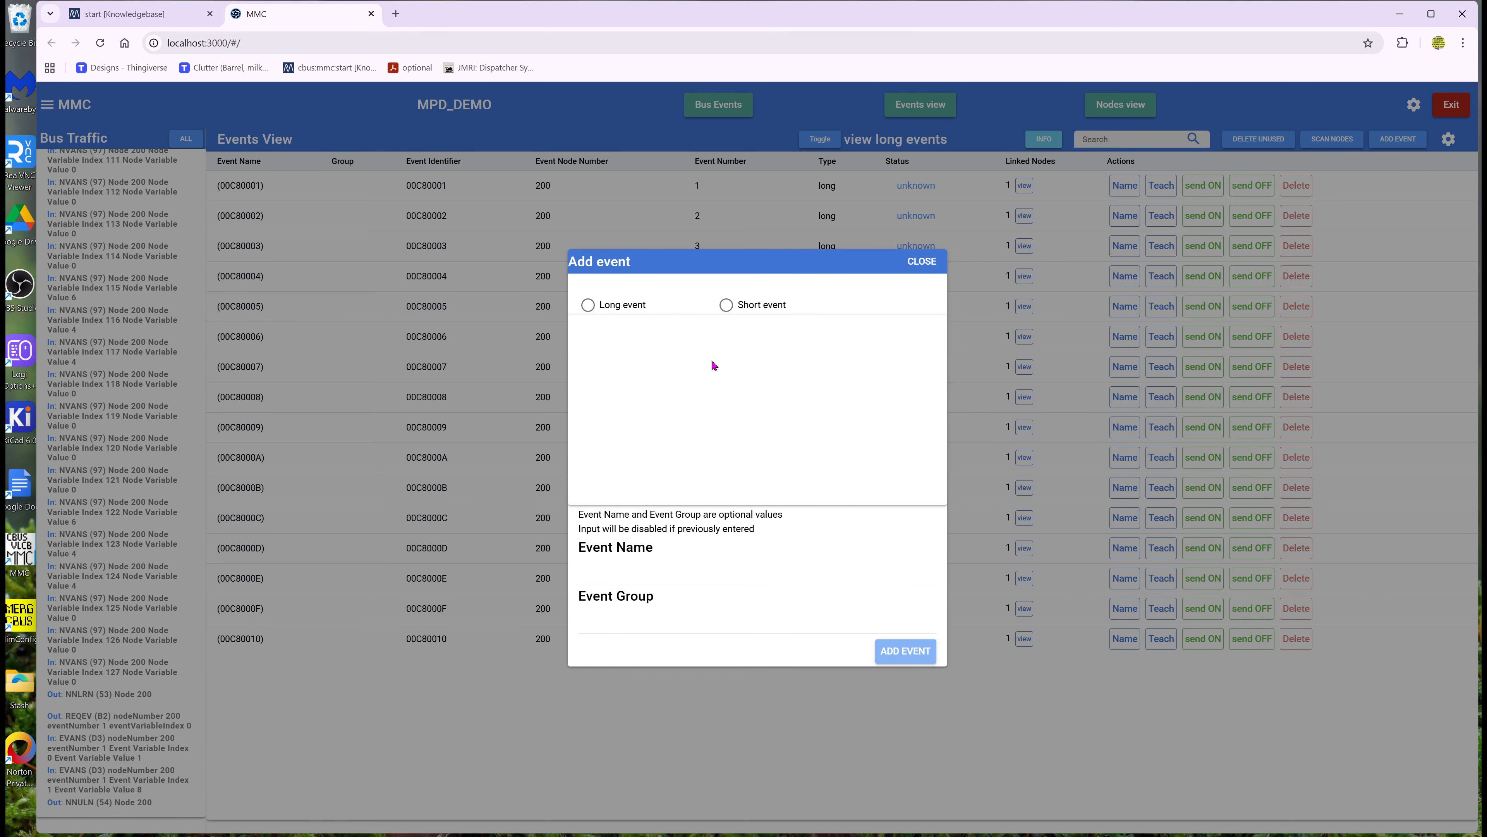
click(727, 305)
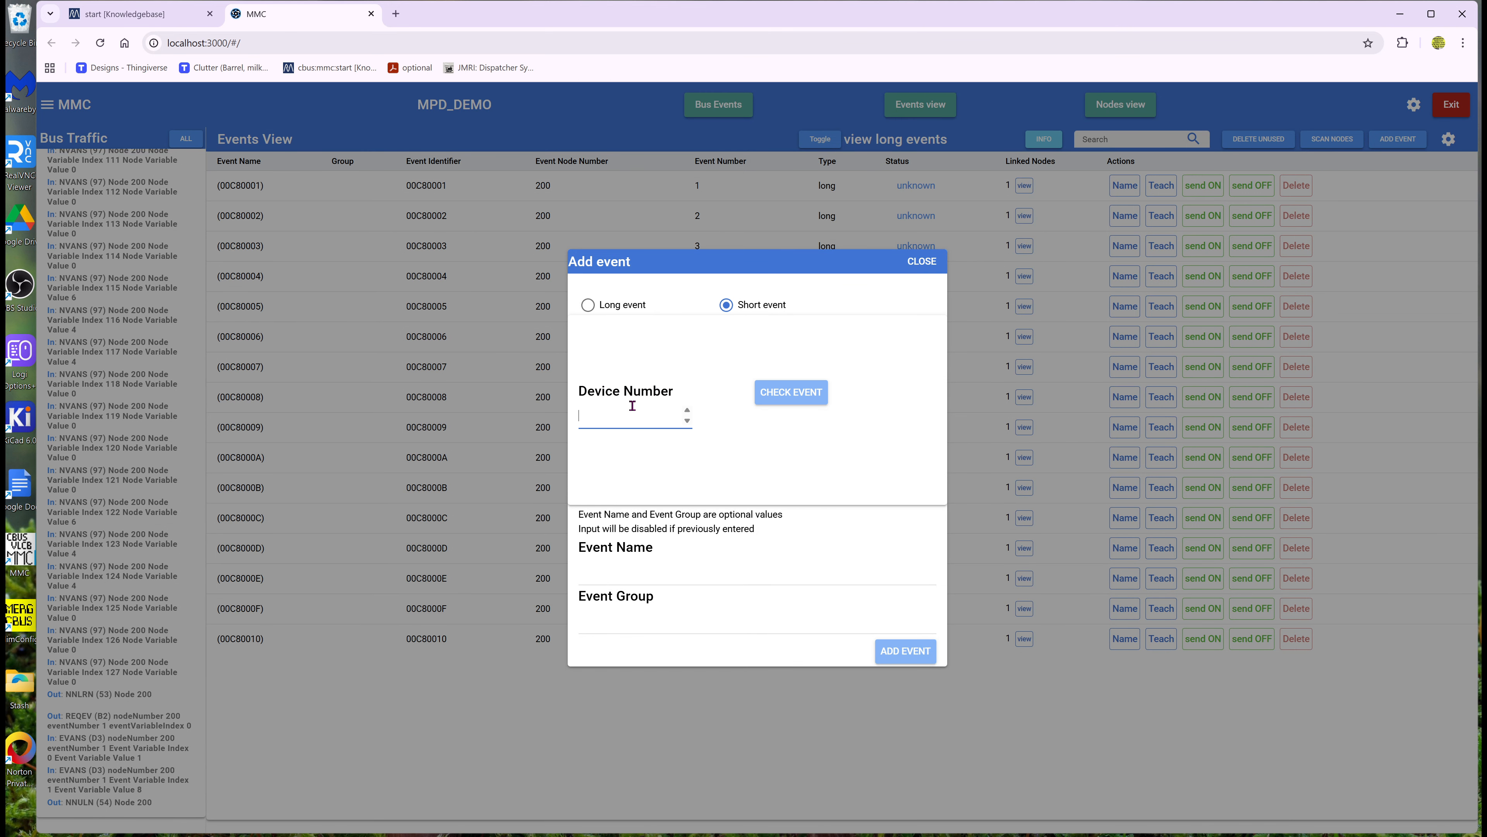
text(3501)
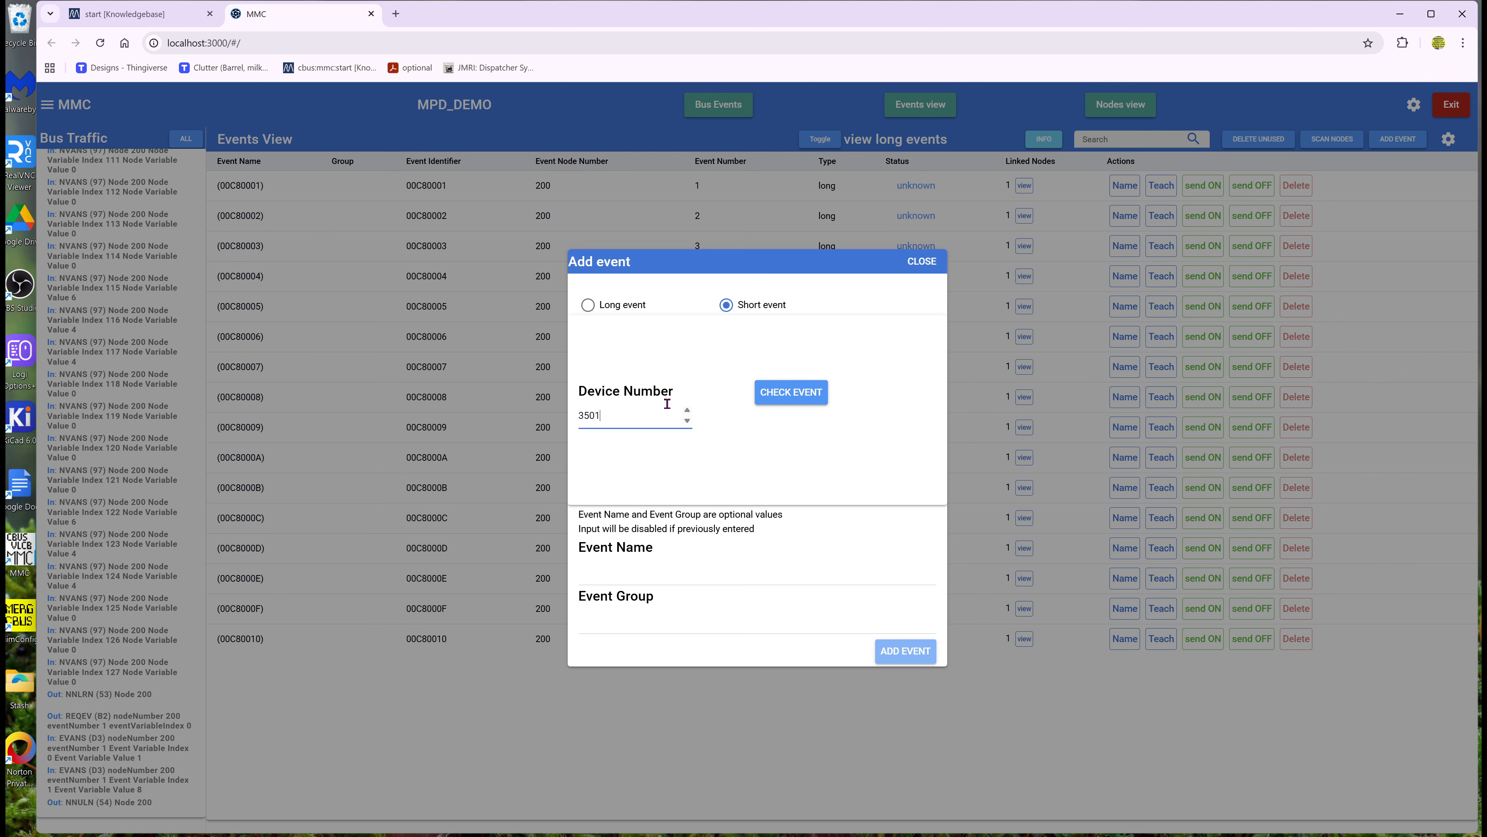
click(789, 393)
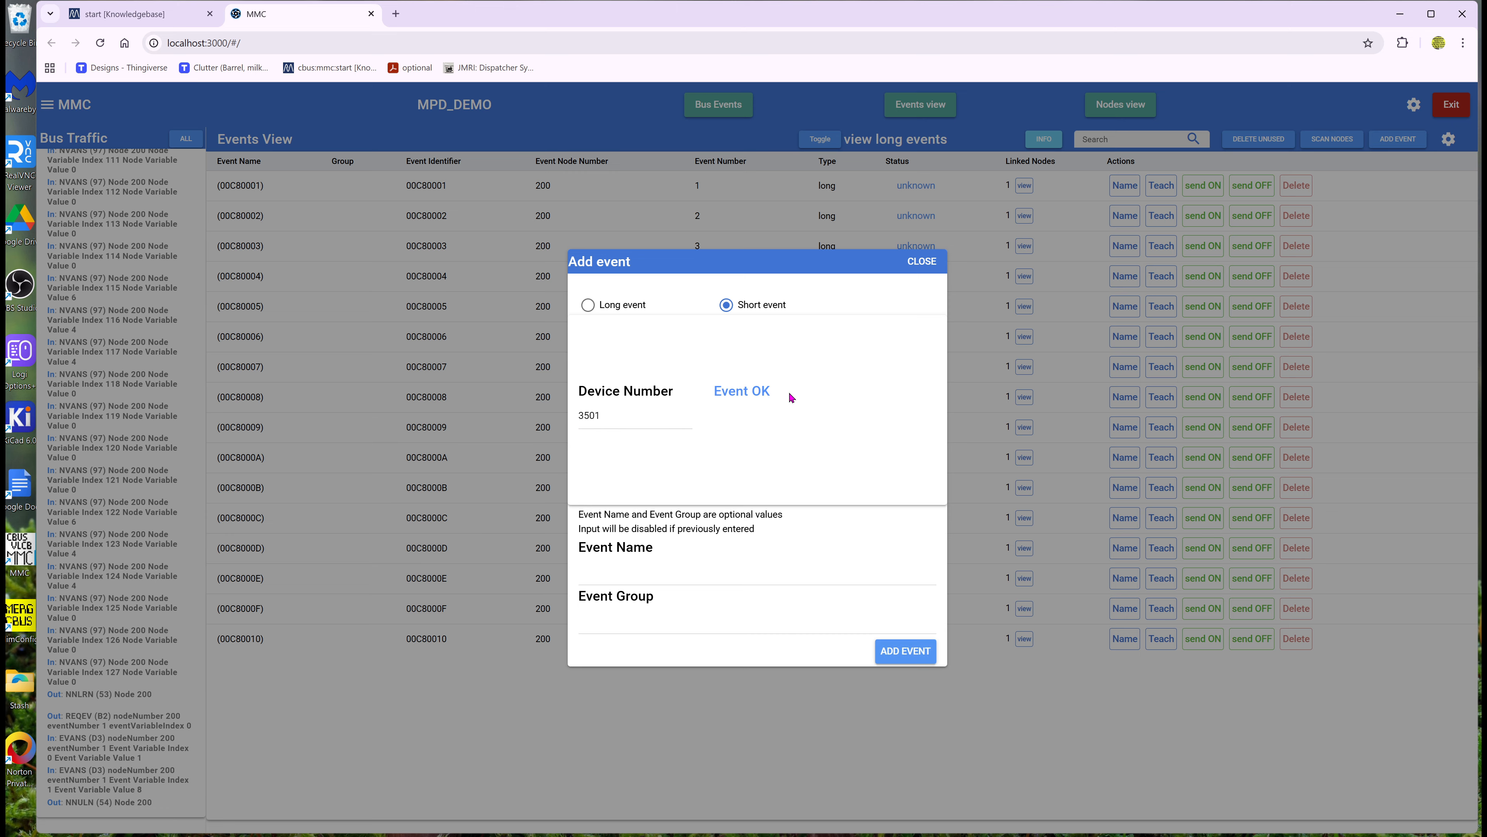
click(635, 567)
text(SOD_BB01_MPD)
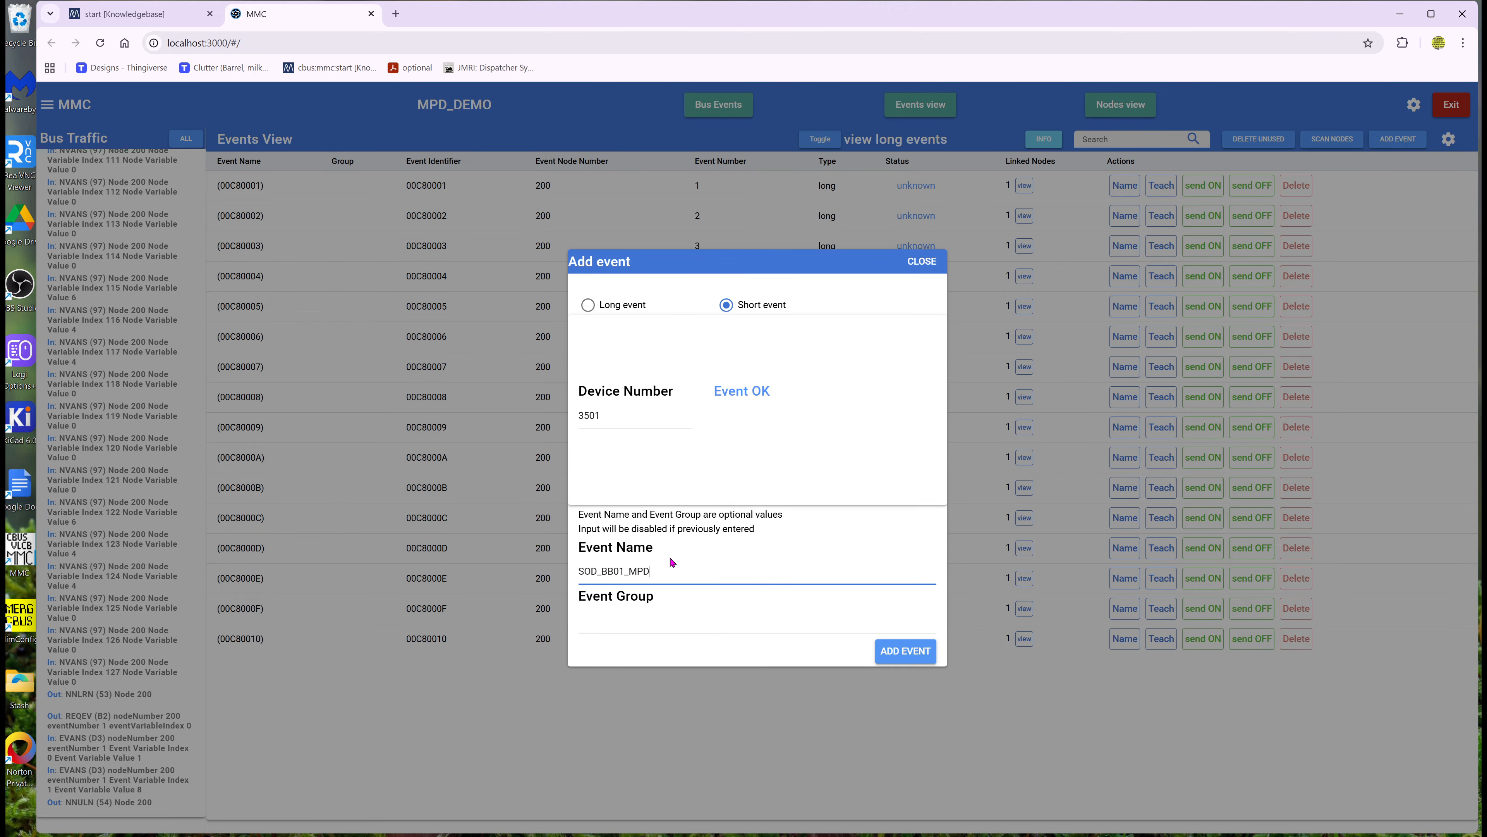
click(906, 652)
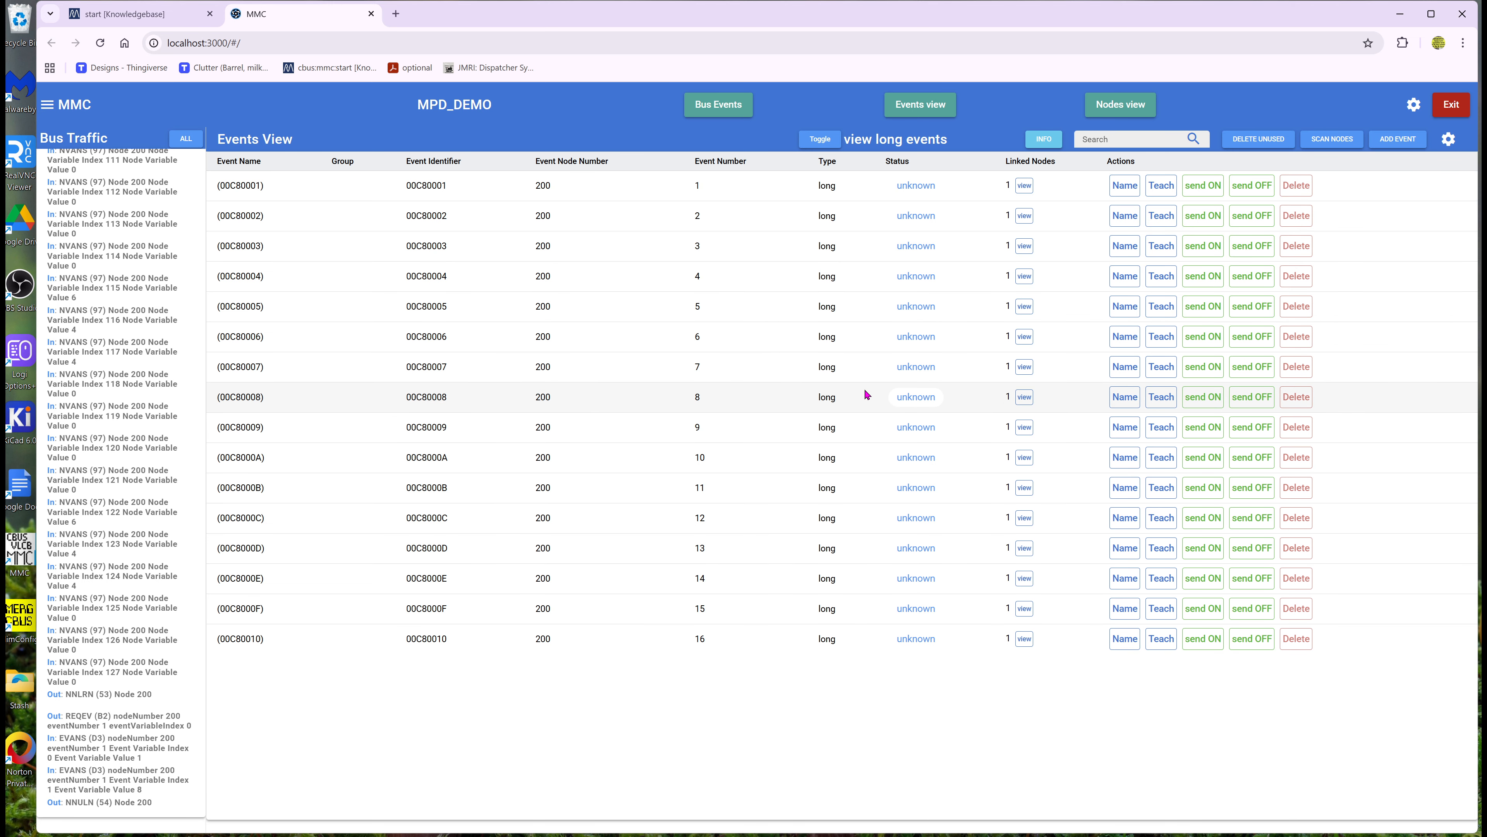
- Show the named events and teach the SOD_BB01_MPD event to node 200: BB01_MPD
click(820, 141)
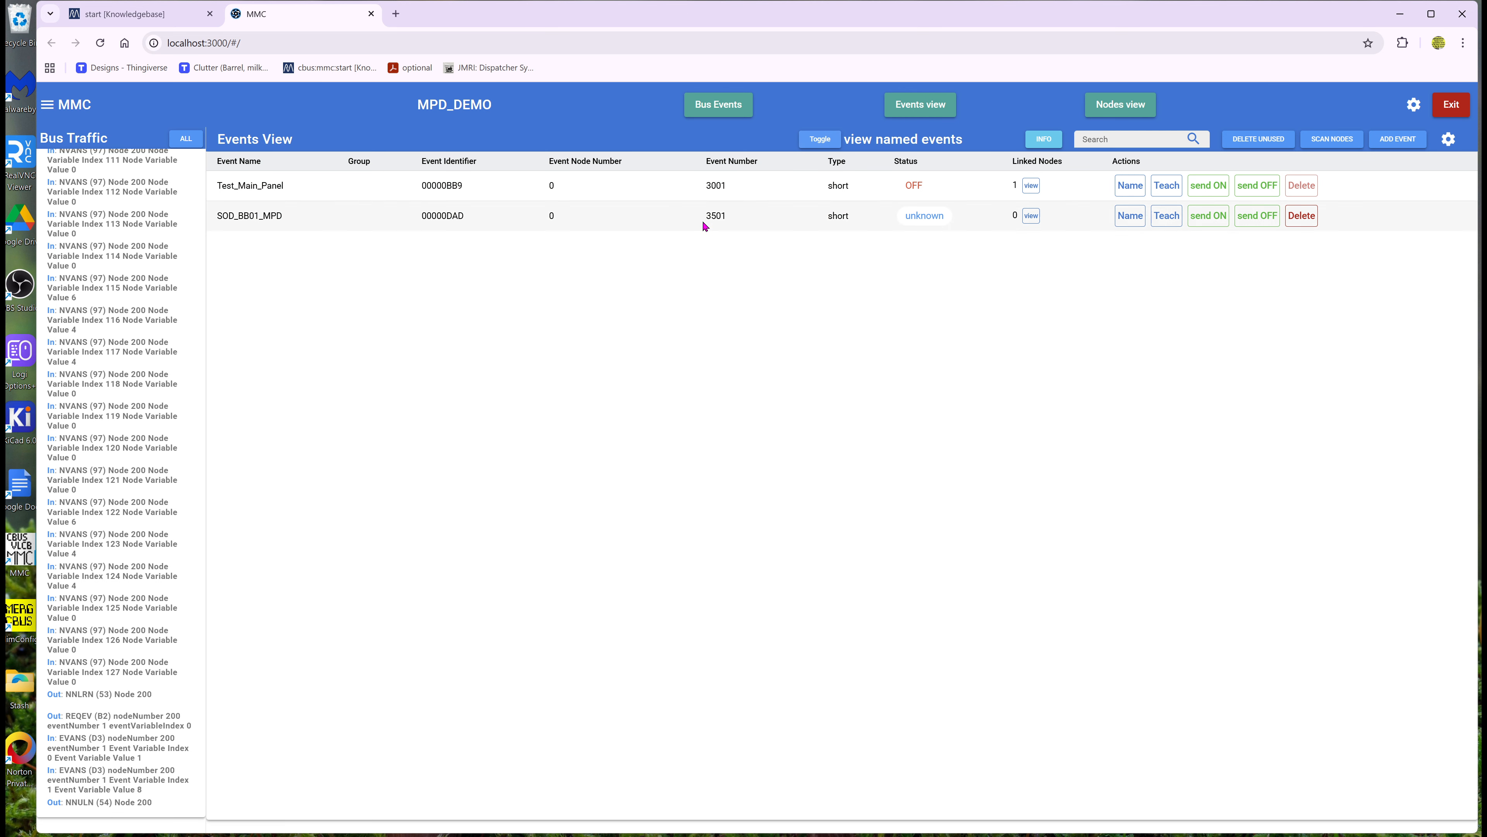
click(1173, 221)
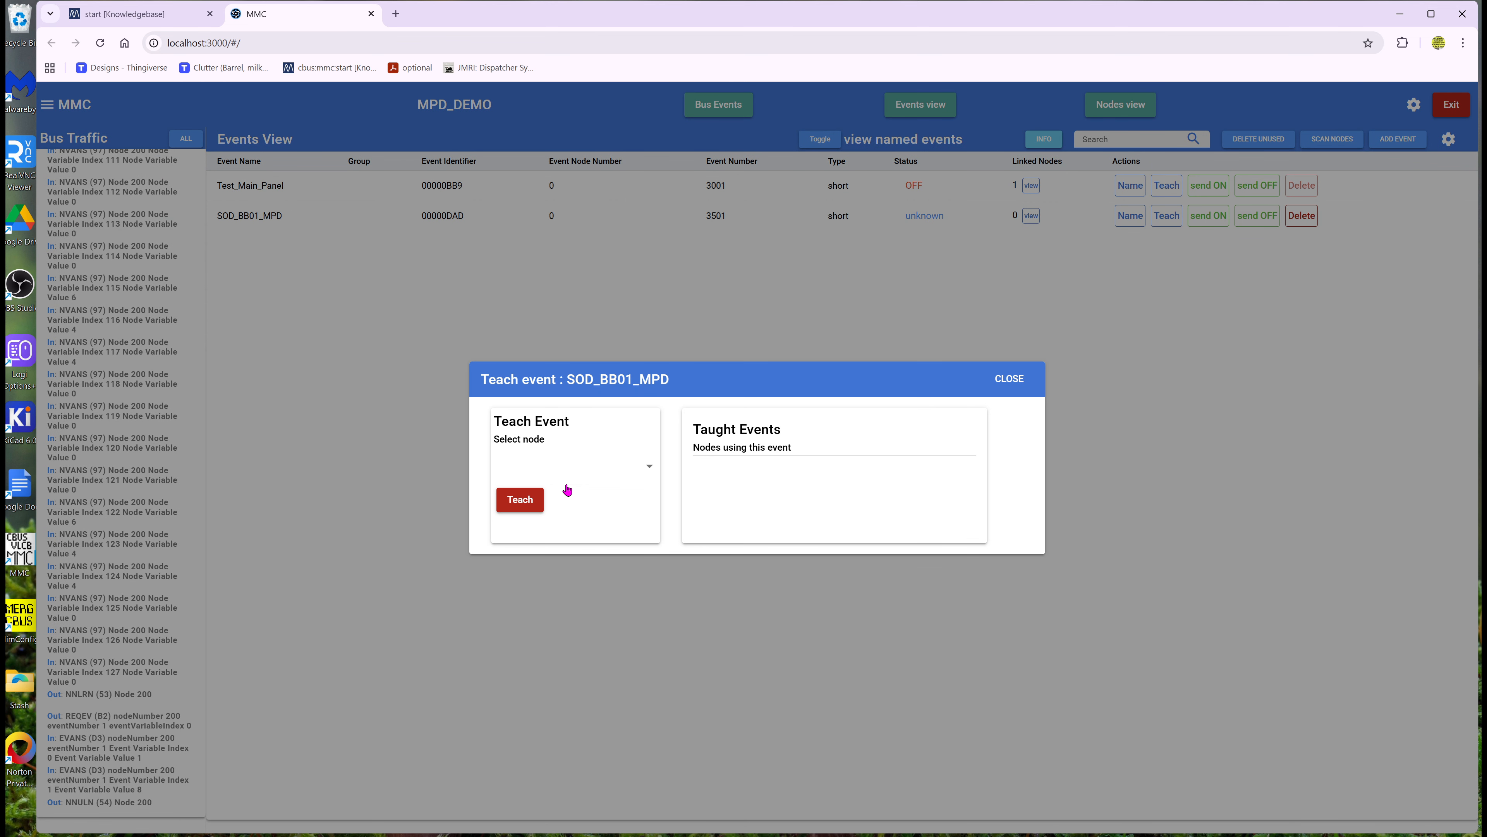
click(650, 470)
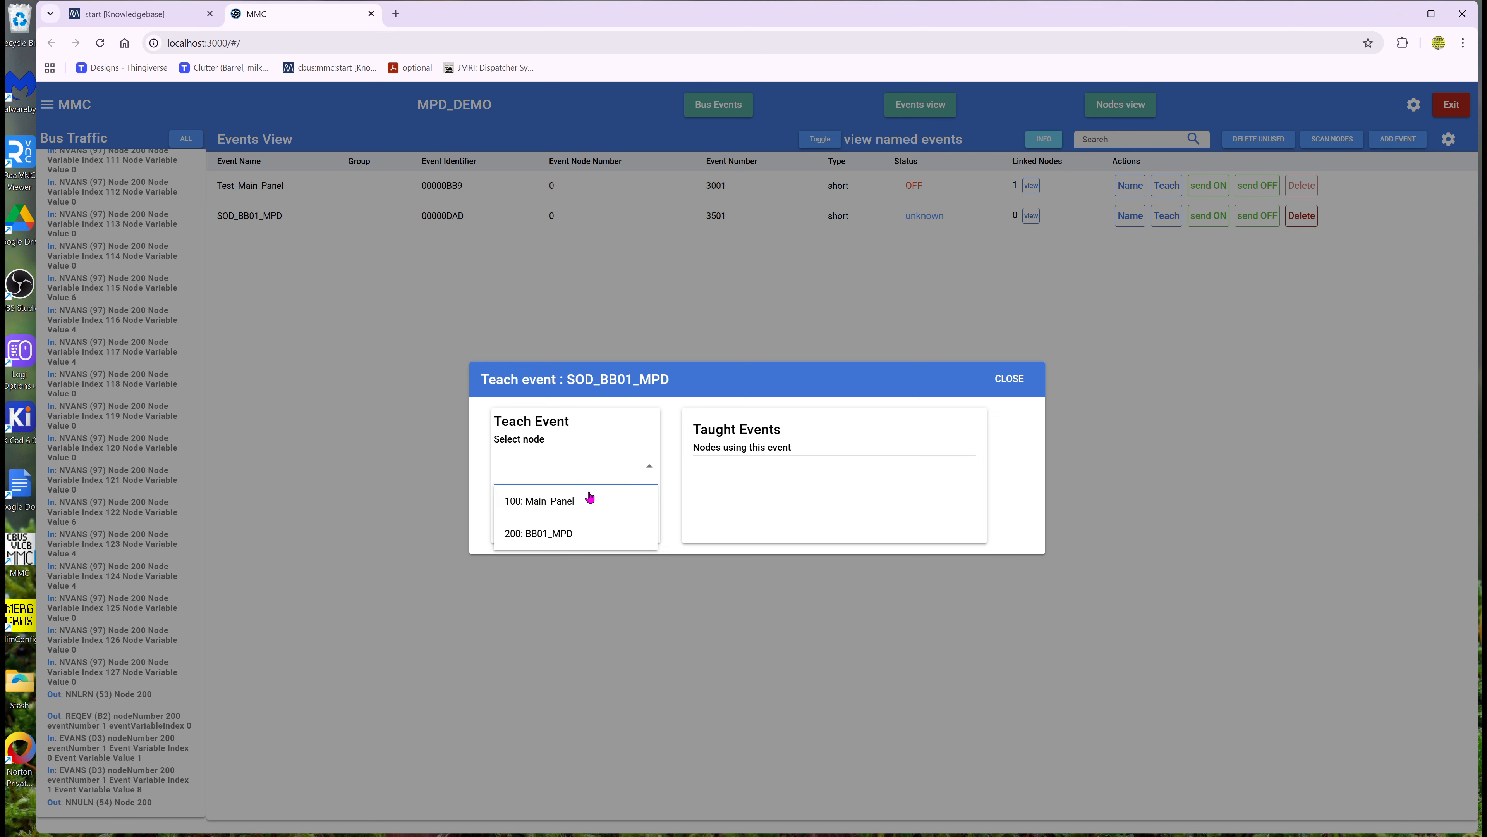
click(552, 533)
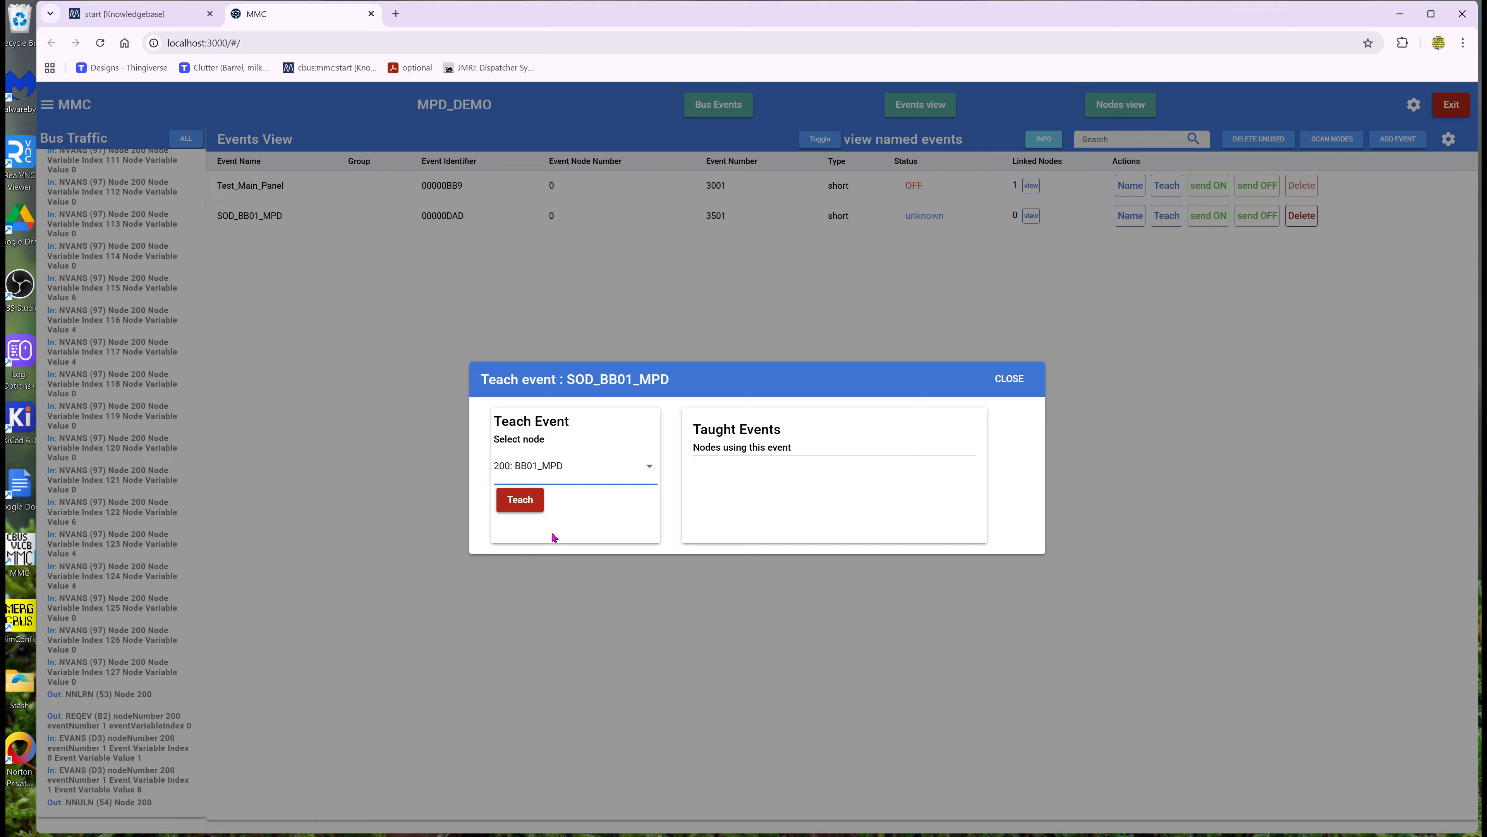
click(520, 500)
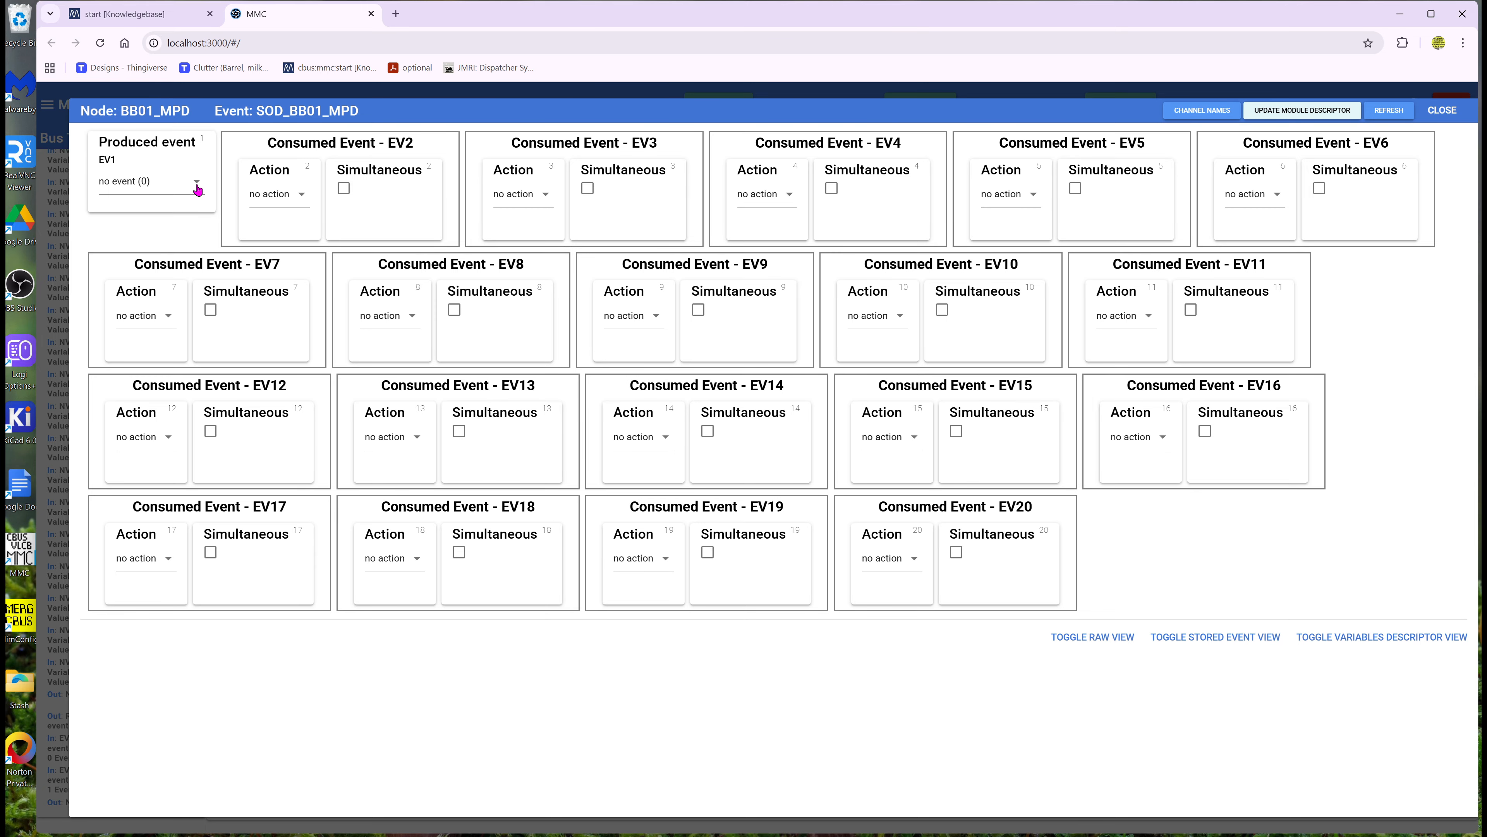
- Choose no event (0) as produced event EV1 and set the action of consumed event EV2 to Consumed SOD
click(197, 190)
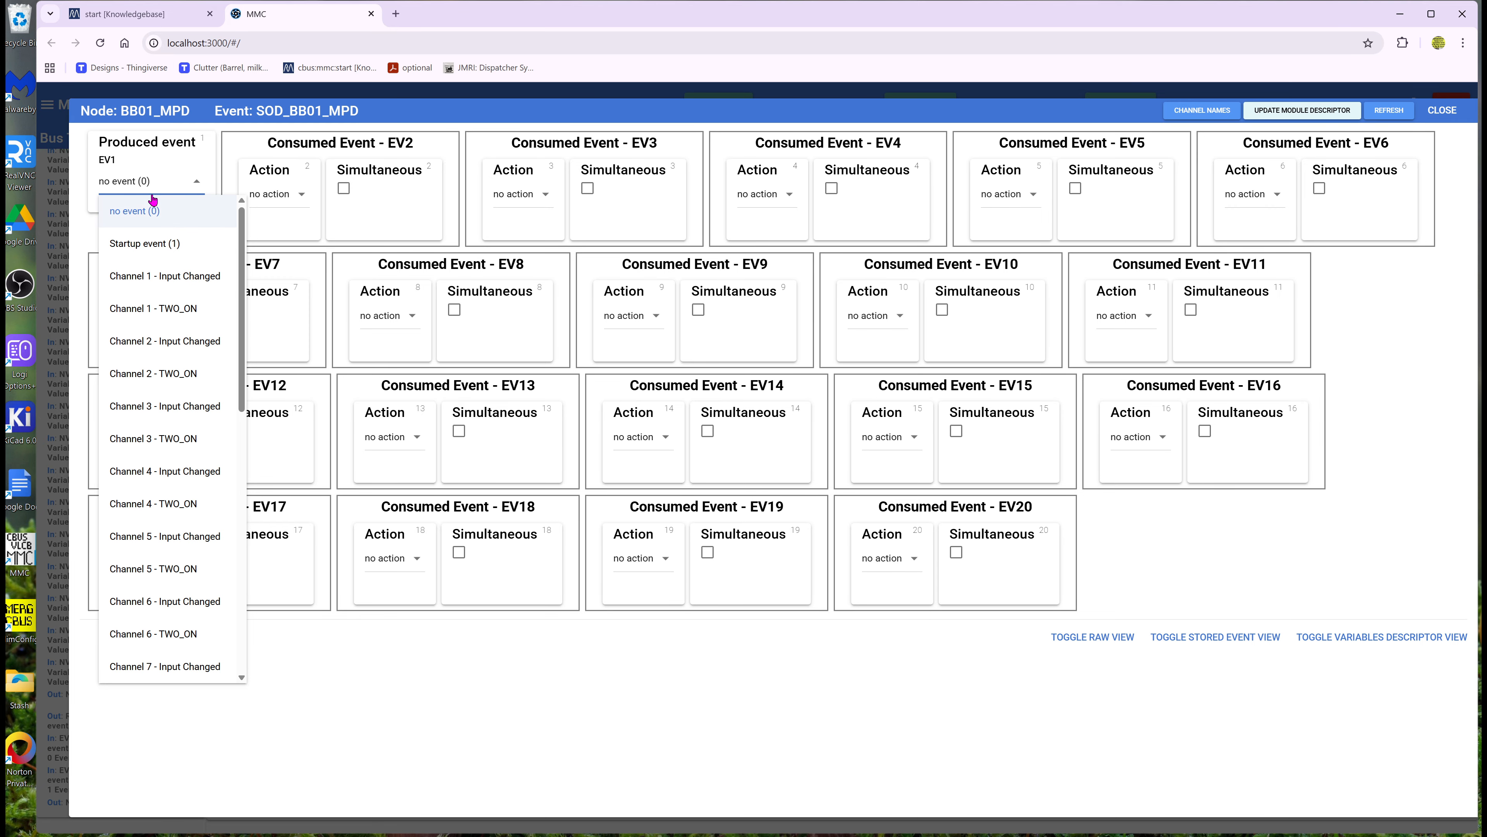
click(158, 218)
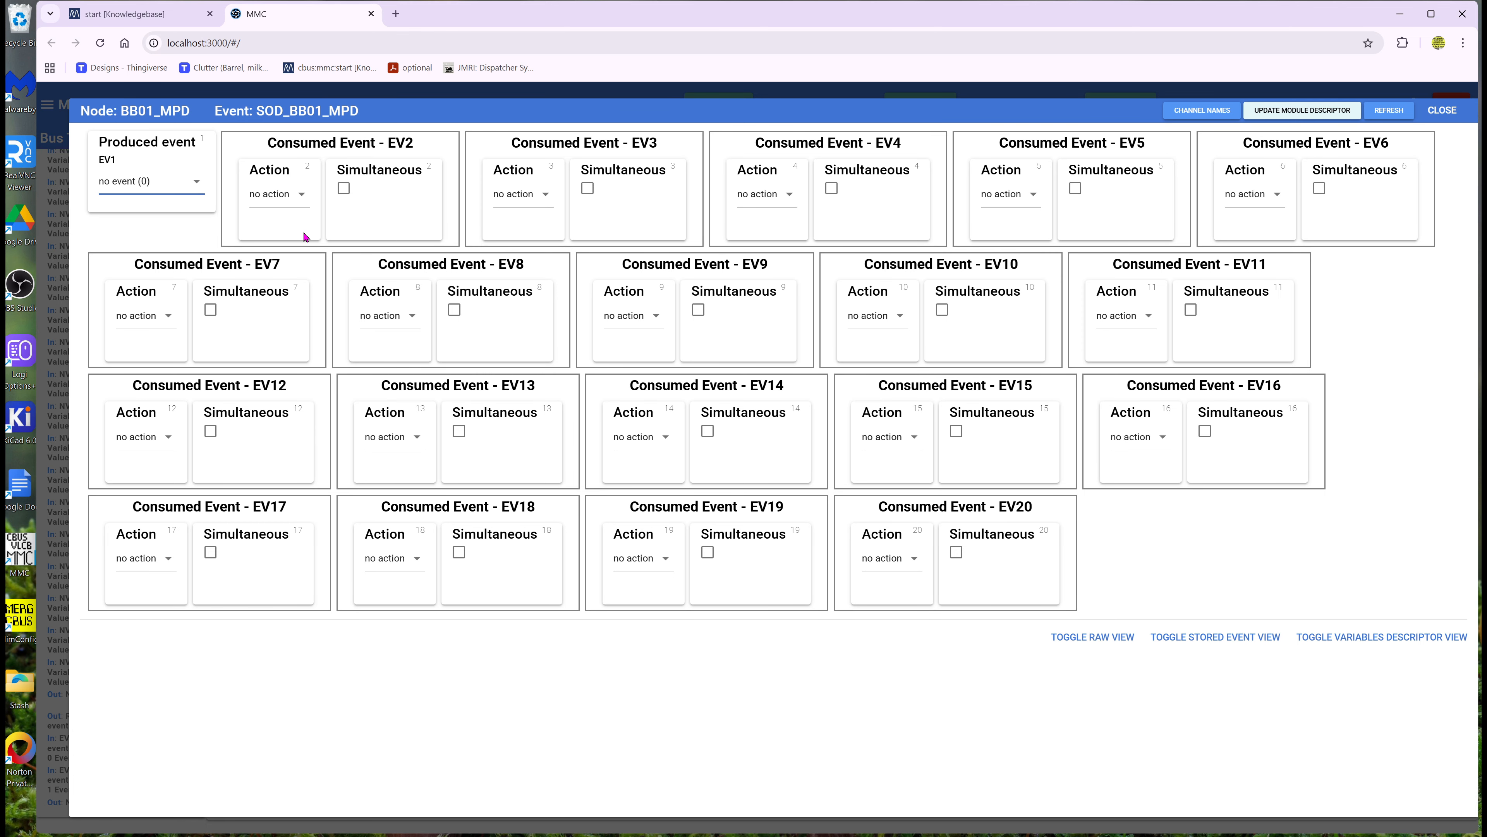
click(301, 195)
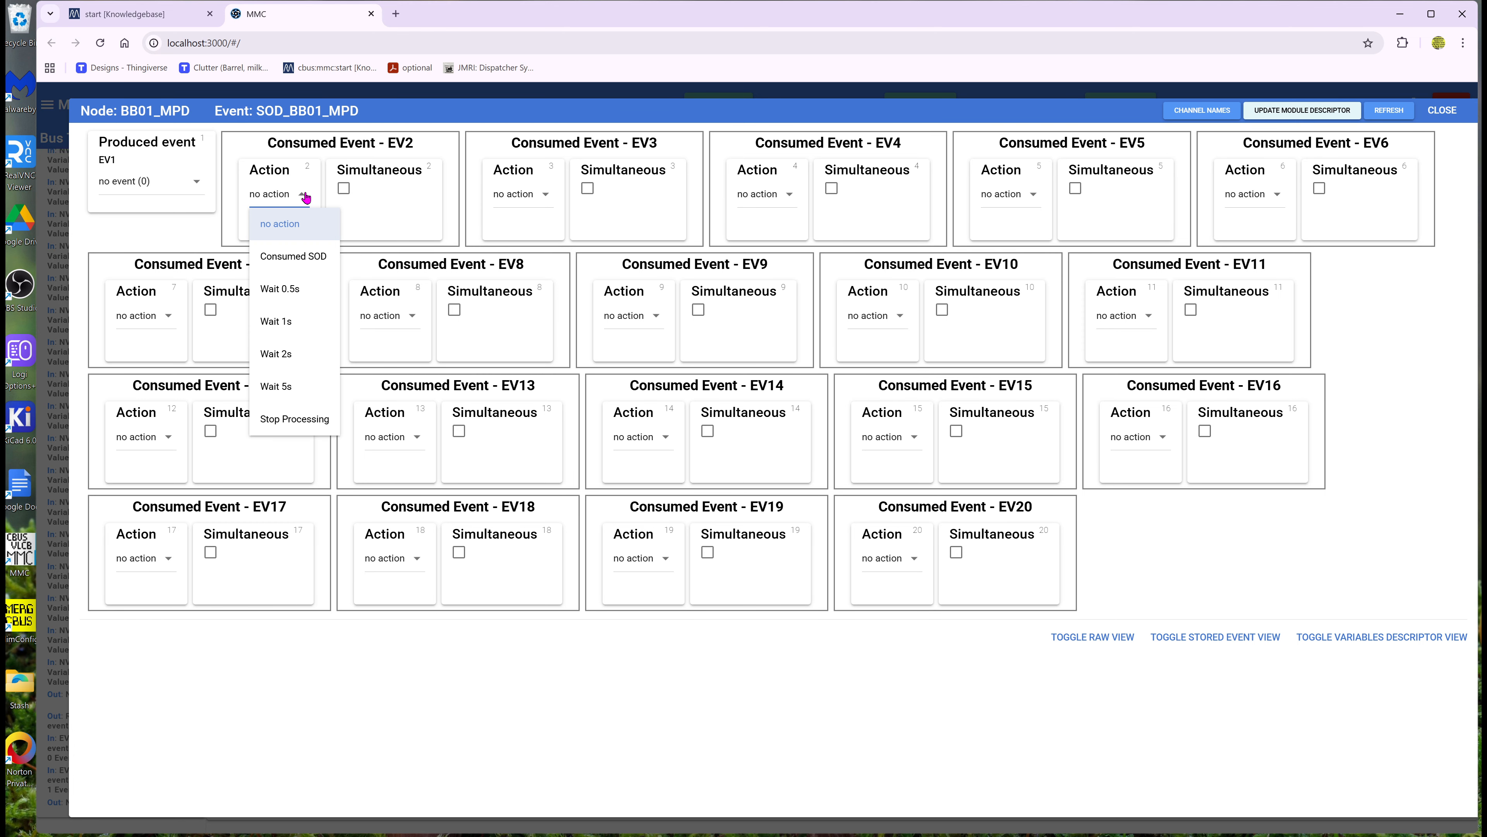
click(301, 256)
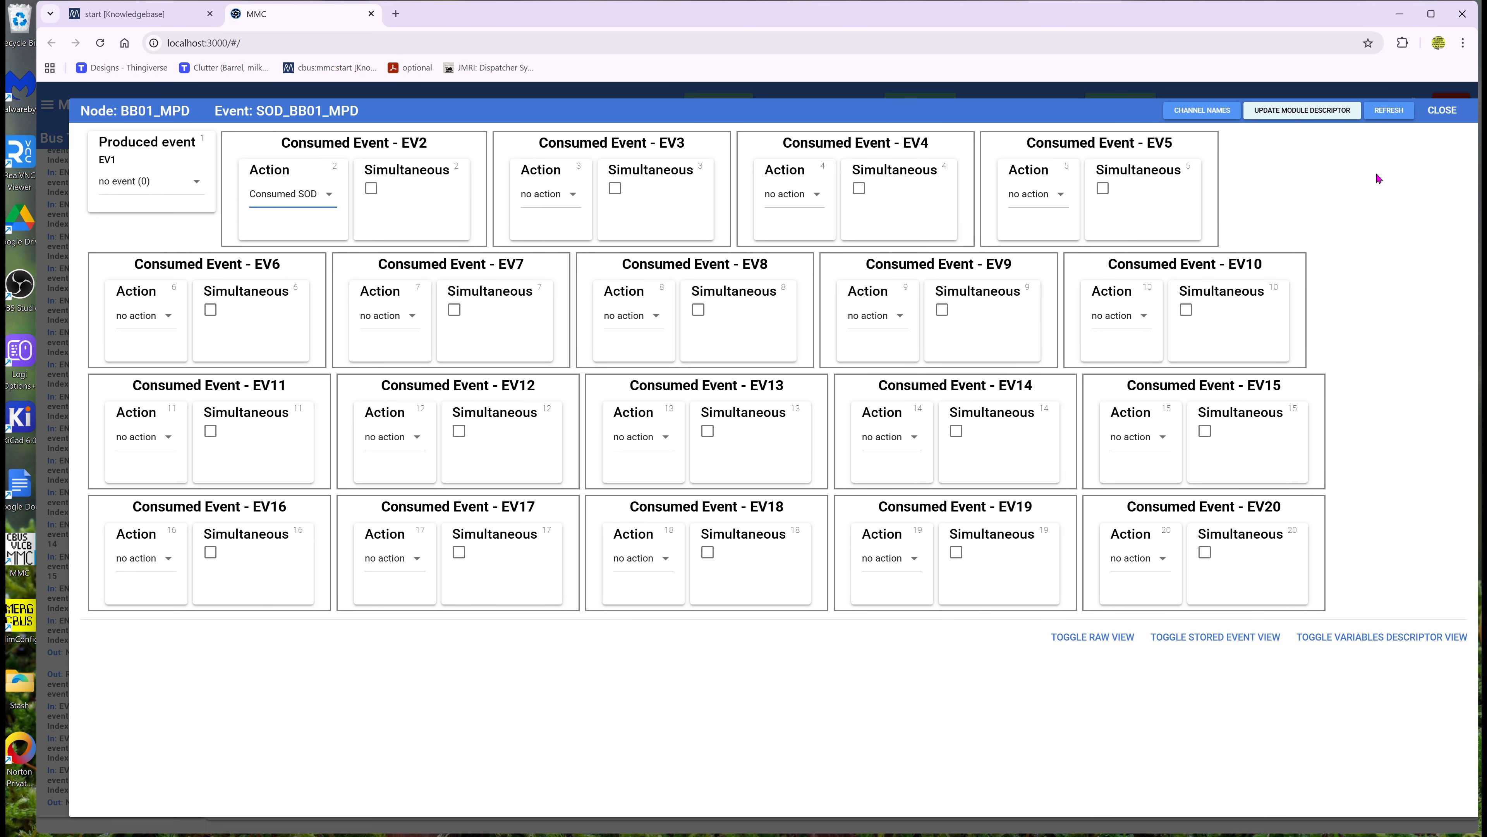
- Close the event variables and teaching dialogs and send the SOD_BB01_MPD event OFF, followed by ON
click(1442, 110)
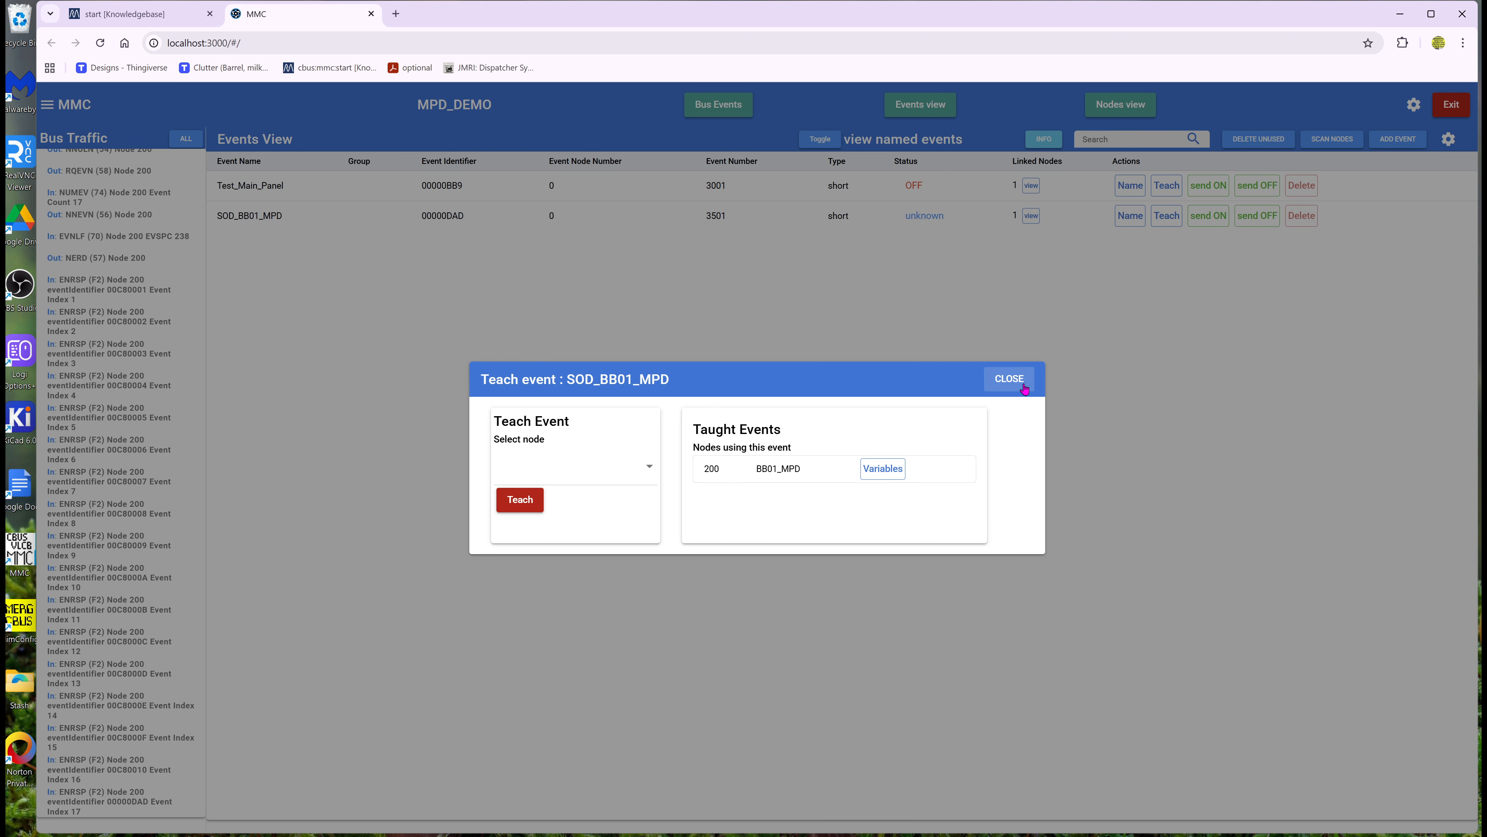
click(1009, 379)
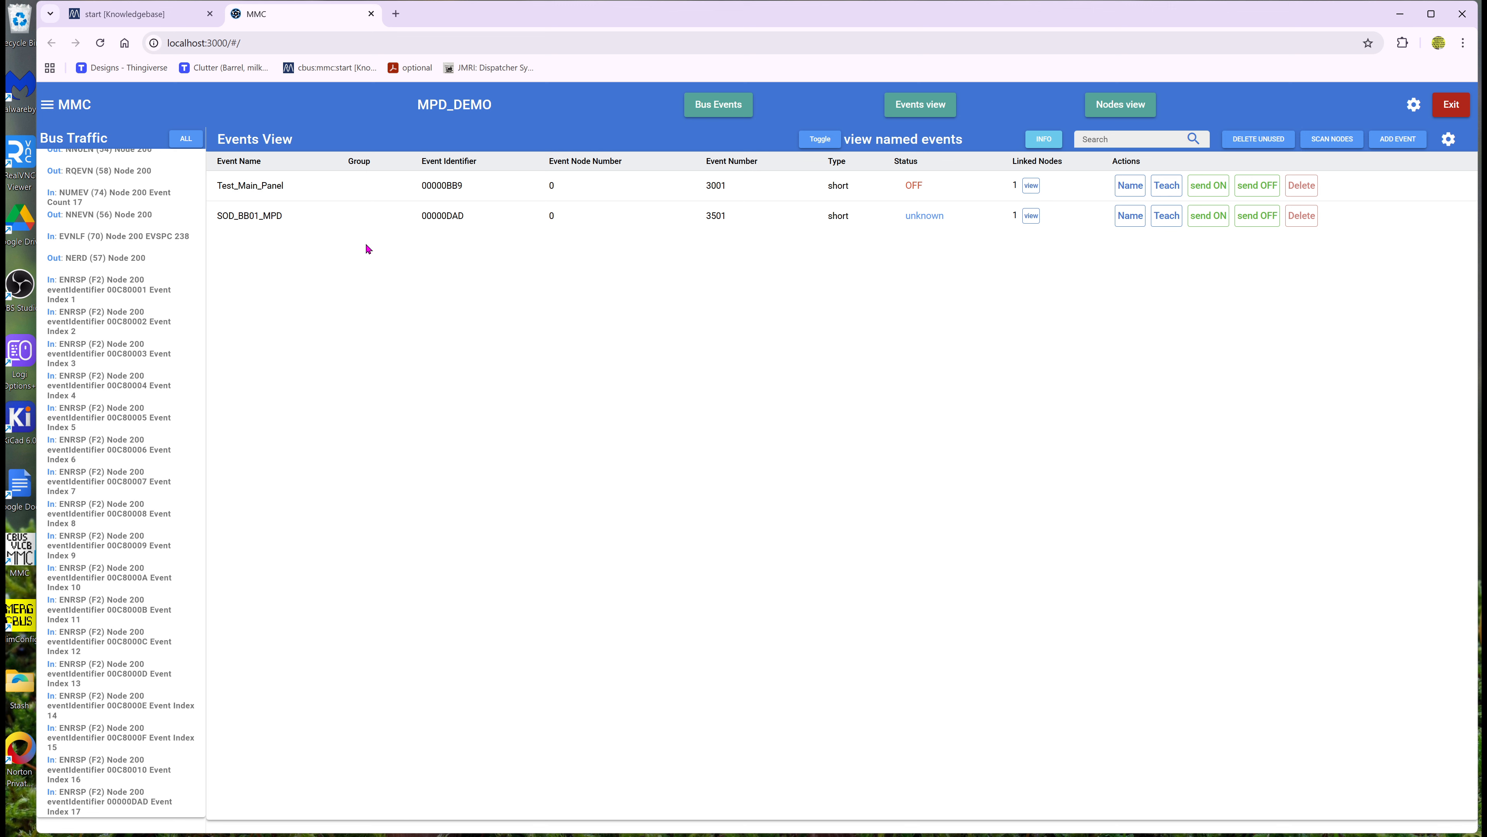
click(1252, 223)
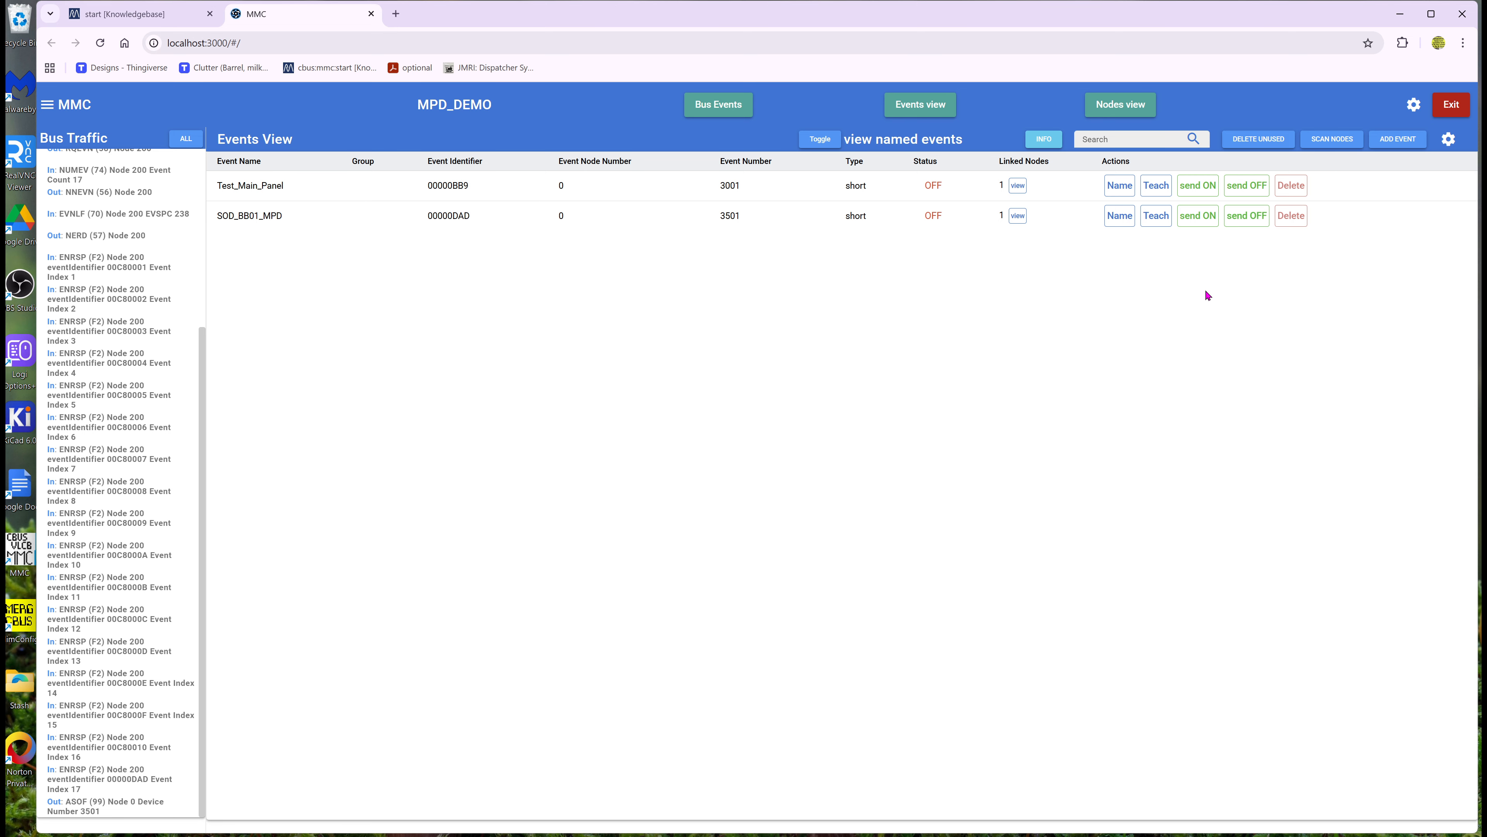
click(1206, 220)
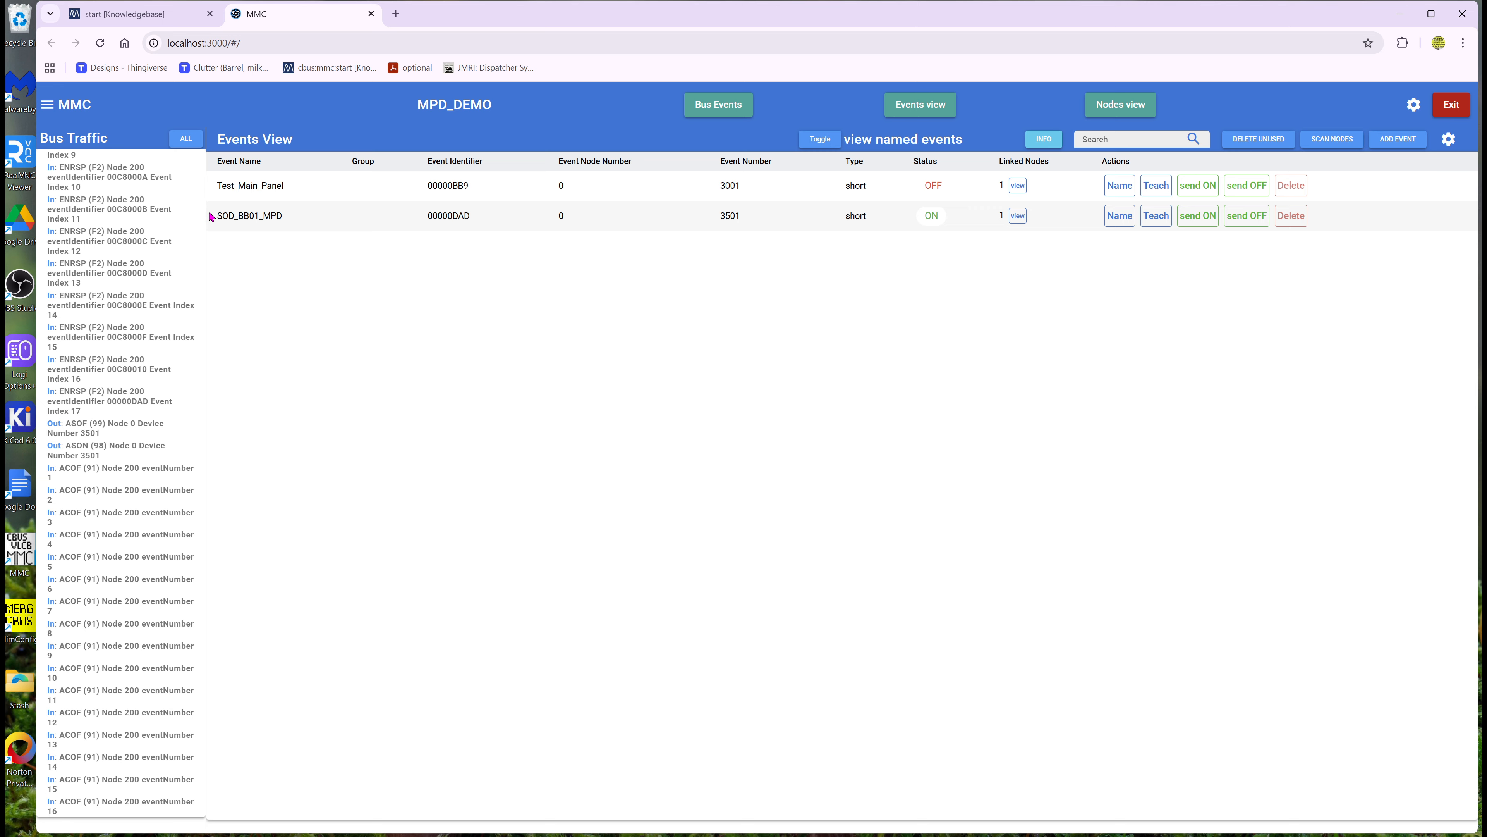
- Open the node variables of node 200, BB01_MPD
click(1123, 105)
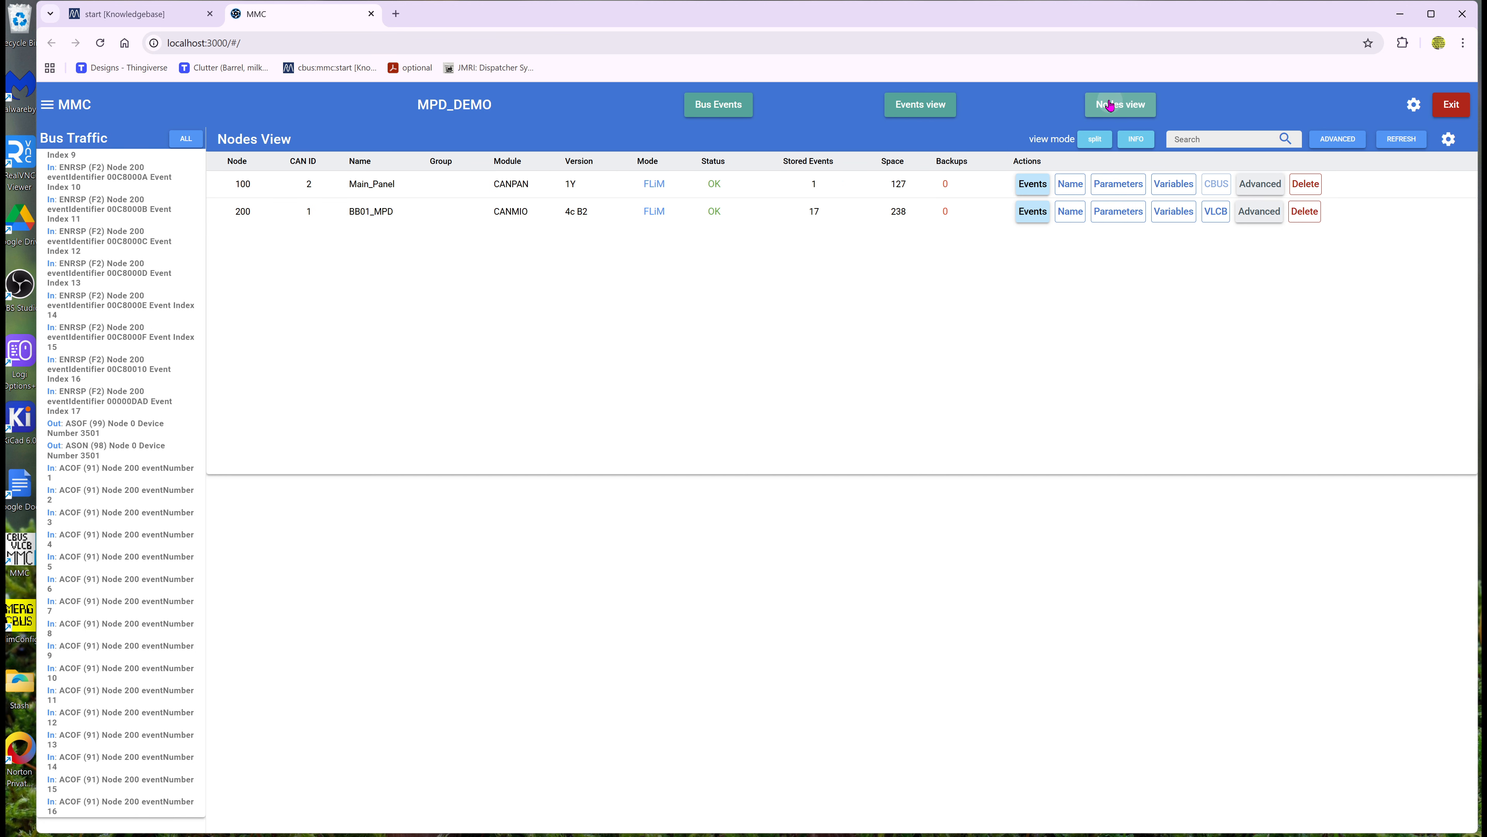
click(1174, 212)
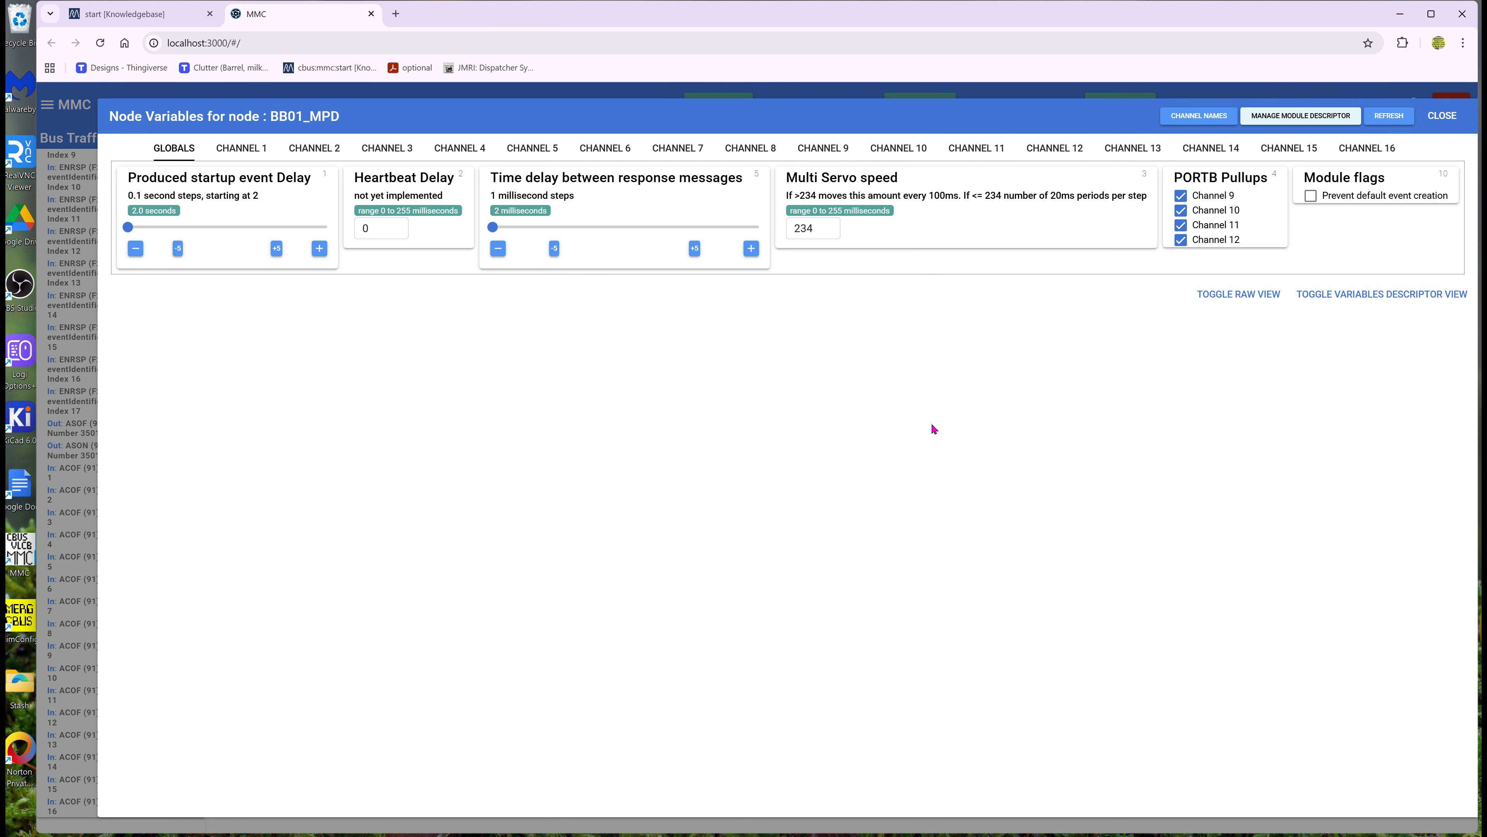
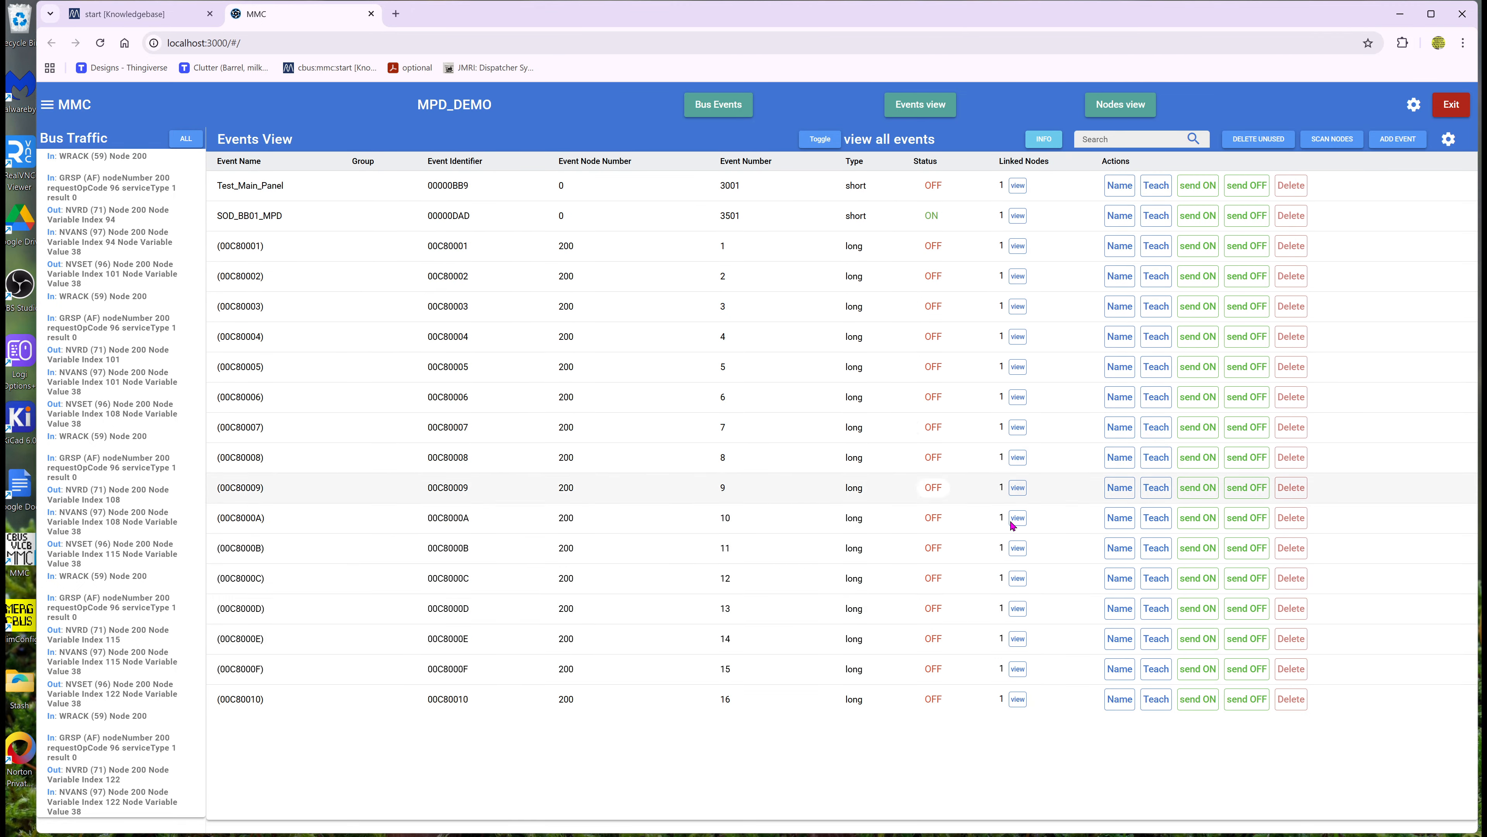
- Check which nodes are linked to event 00C8000F and list the events of node BB01_MPD
click(1017, 669)
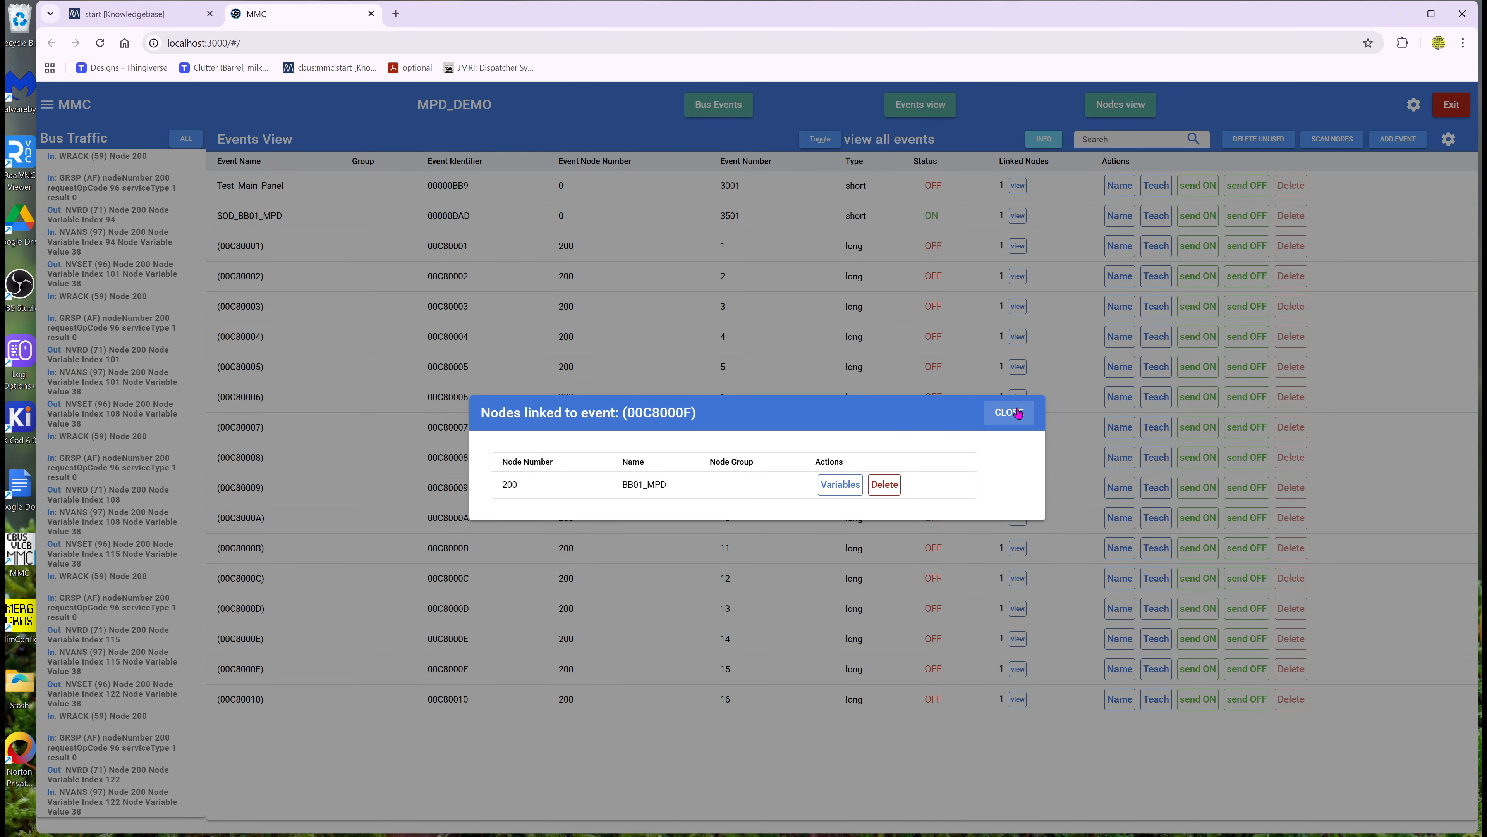
click(1013, 413)
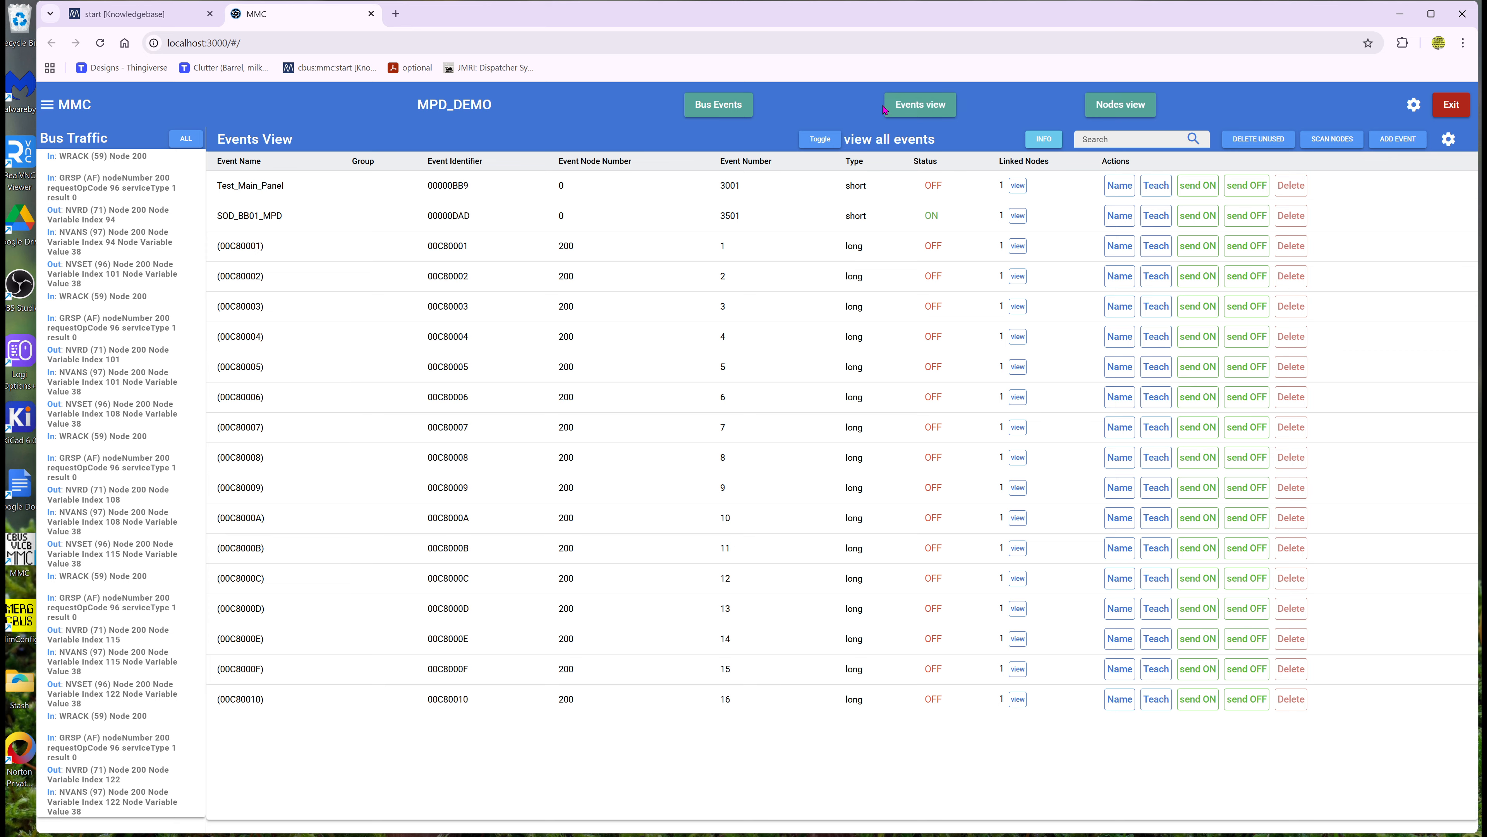
click(1115, 104)
click(580, 213)
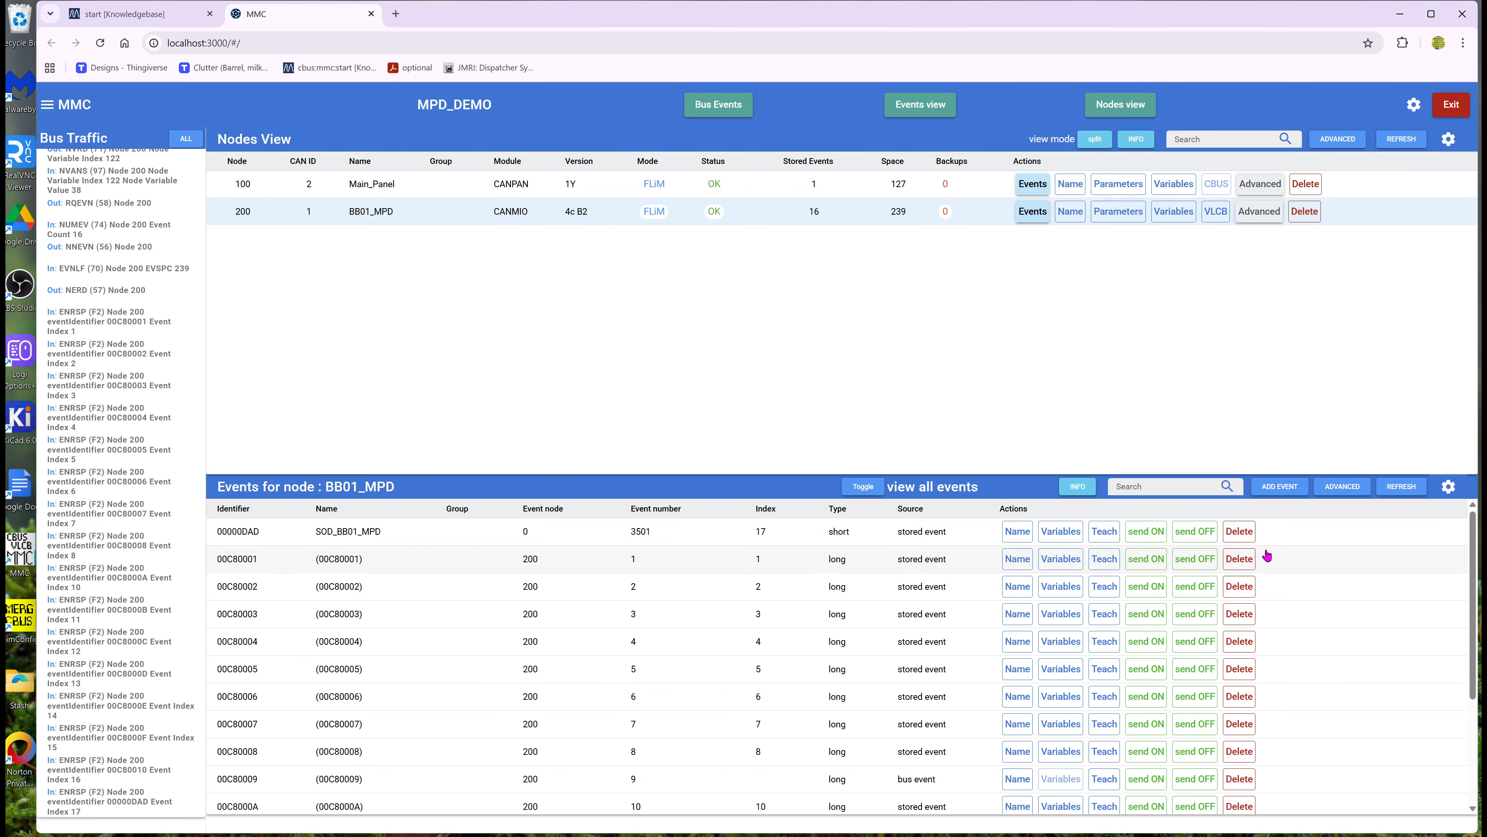
- View the advanced event functions for BB01_MPD without using them, and send the SOD_BB01_MPD event ON
click(1342, 487)
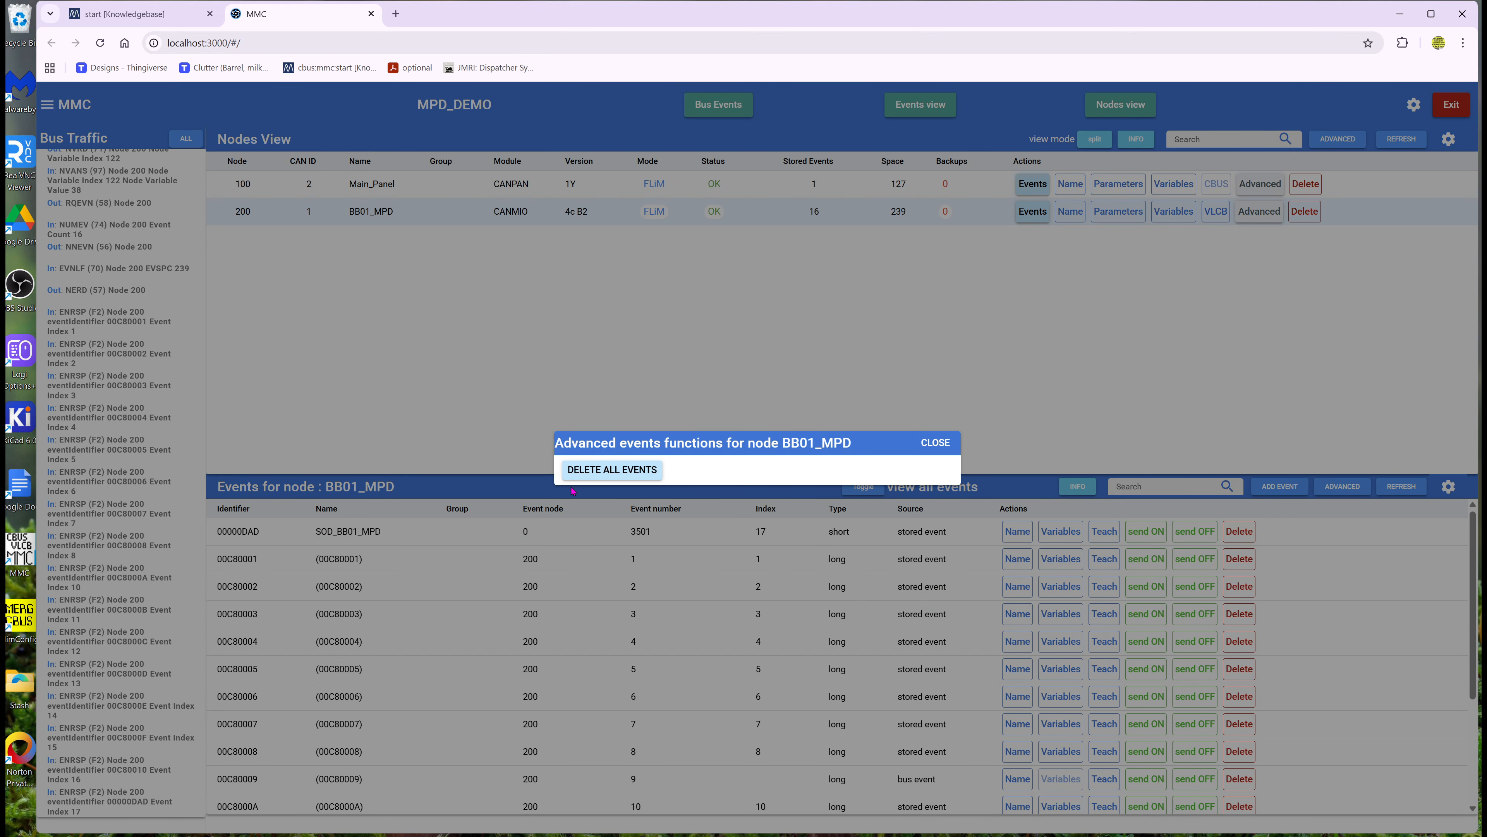
click(920, 441)
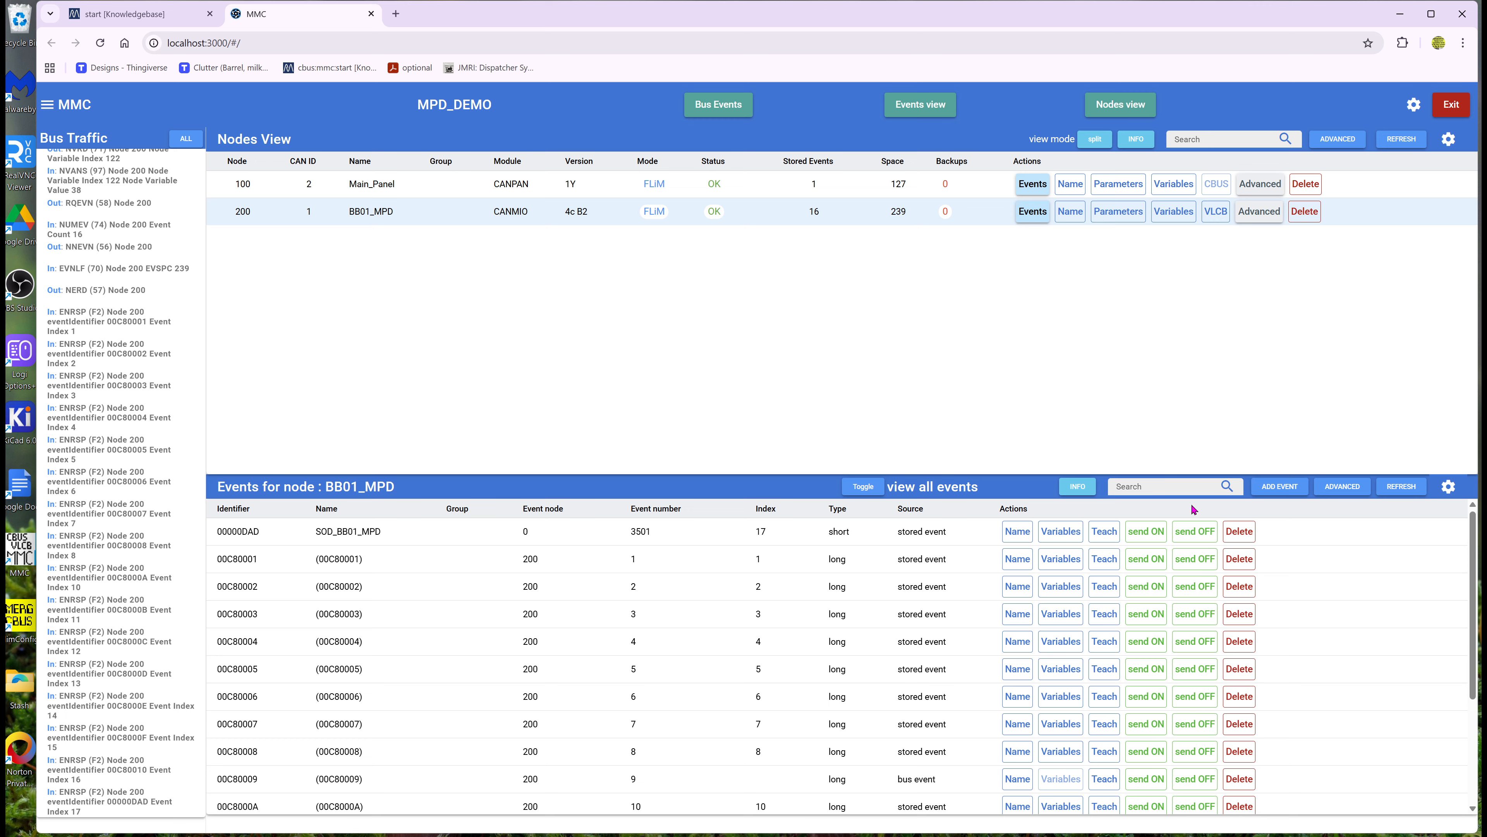
click(1152, 536)
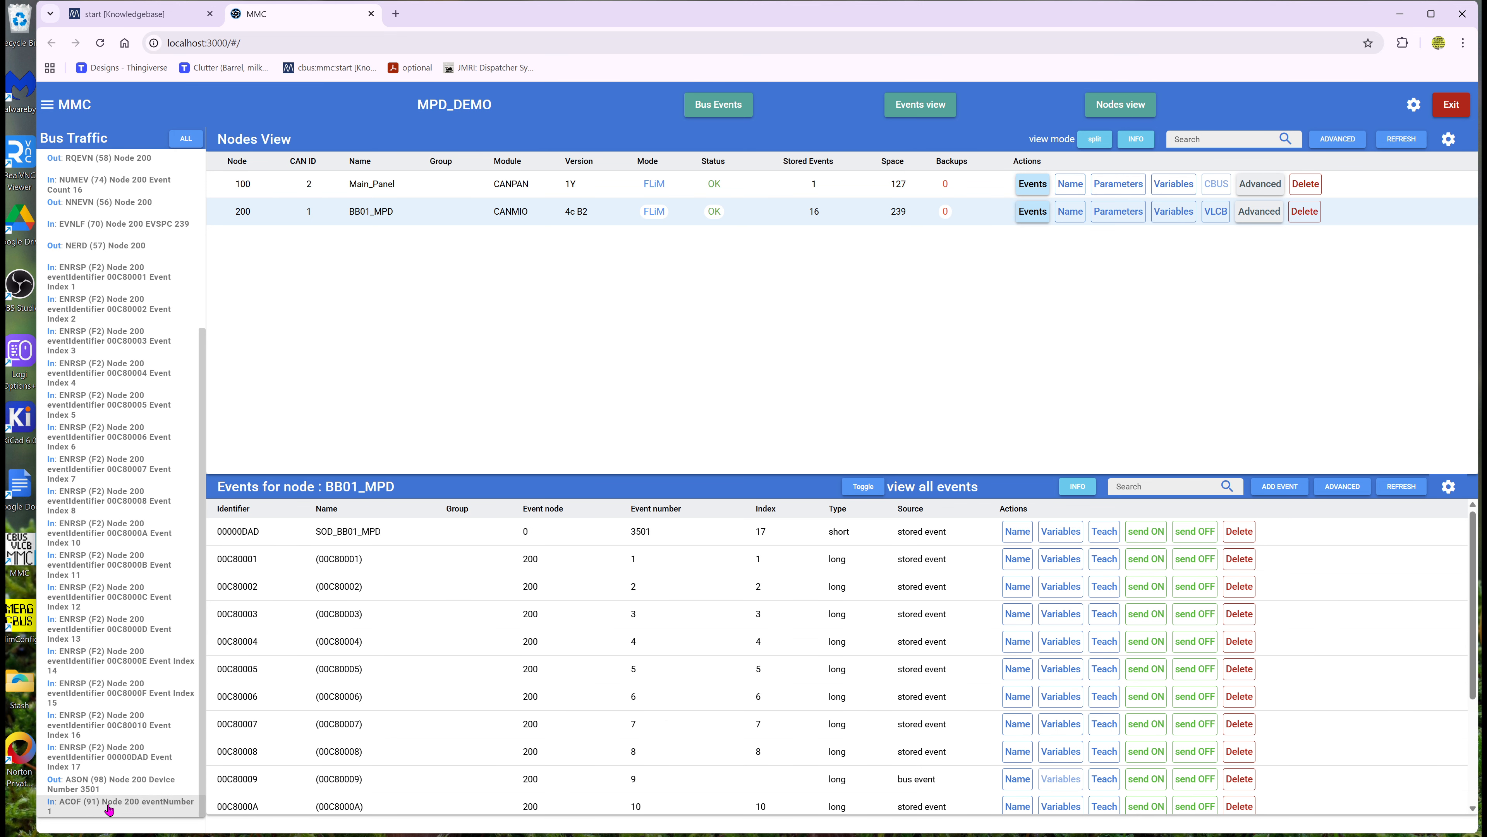
- Delete the long events numbered 1 to 16 (00C80001 to 00C80010) from node BB01_MPD one by one, confirming each deletion
click(1239, 558)
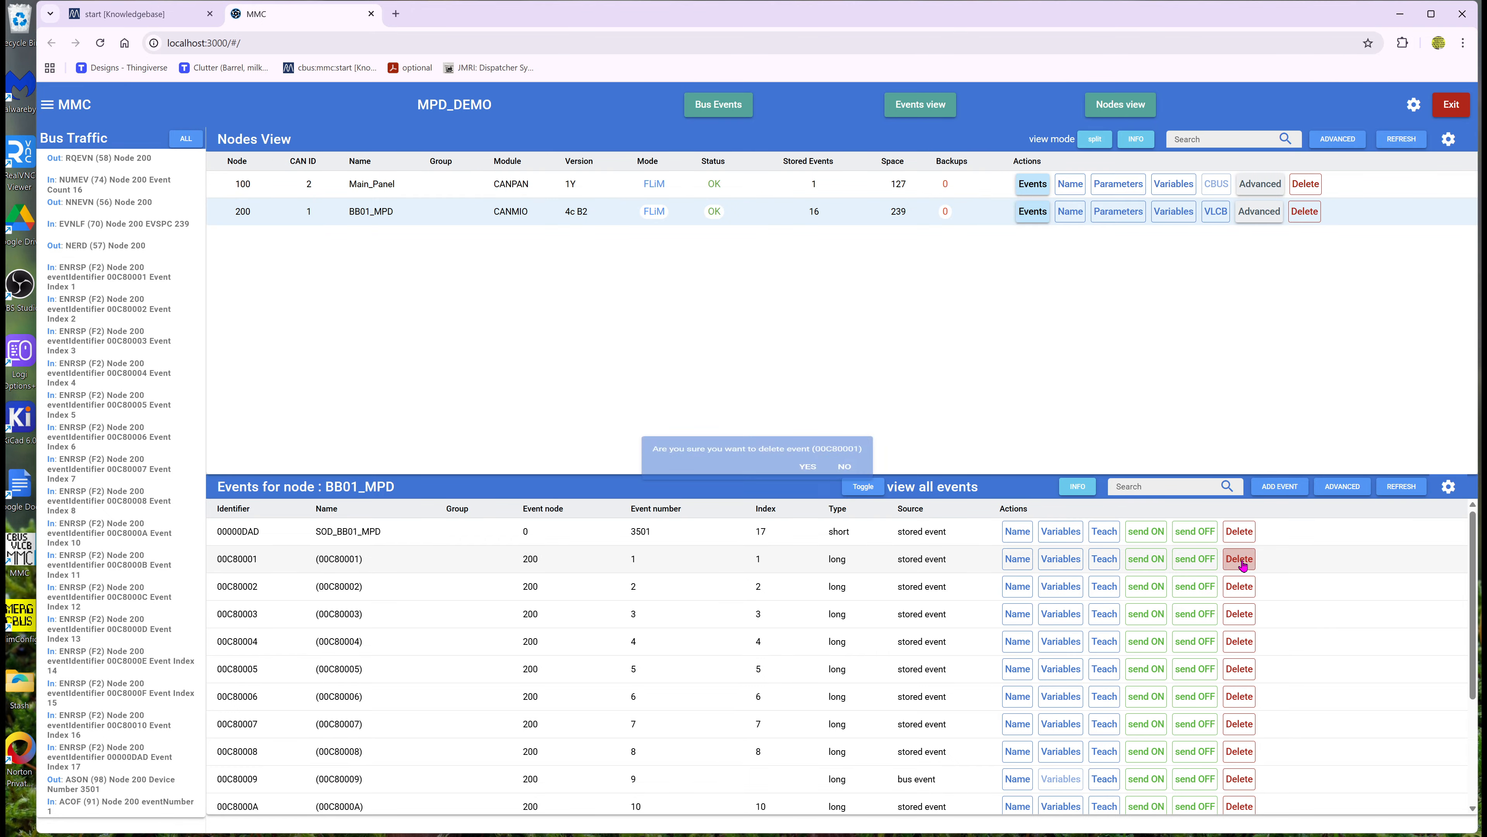
click(806, 471)
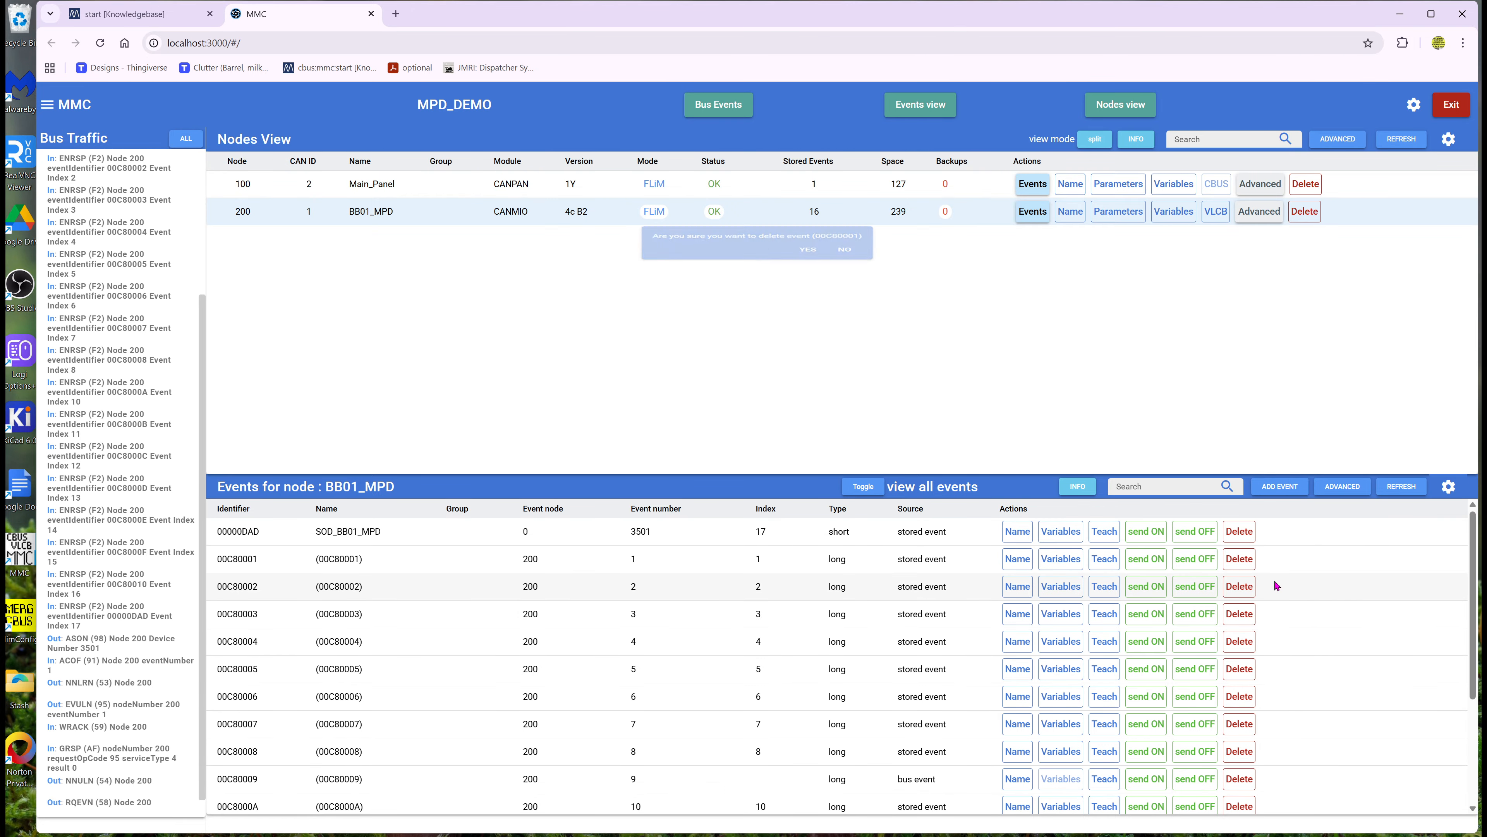
click(1239, 559)
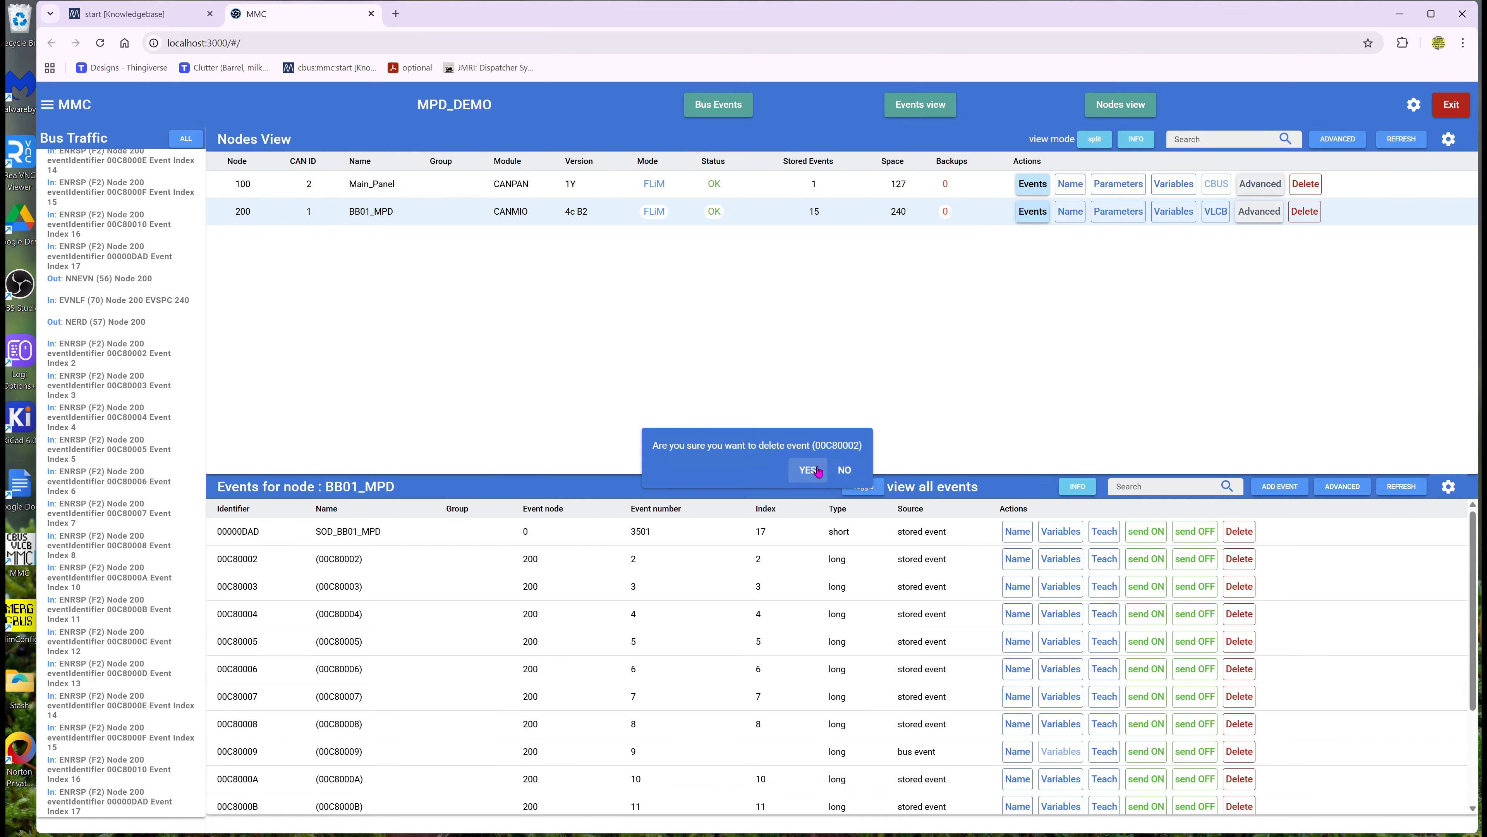
click(808, 469)
click(1239, 559)
click(807, 470)
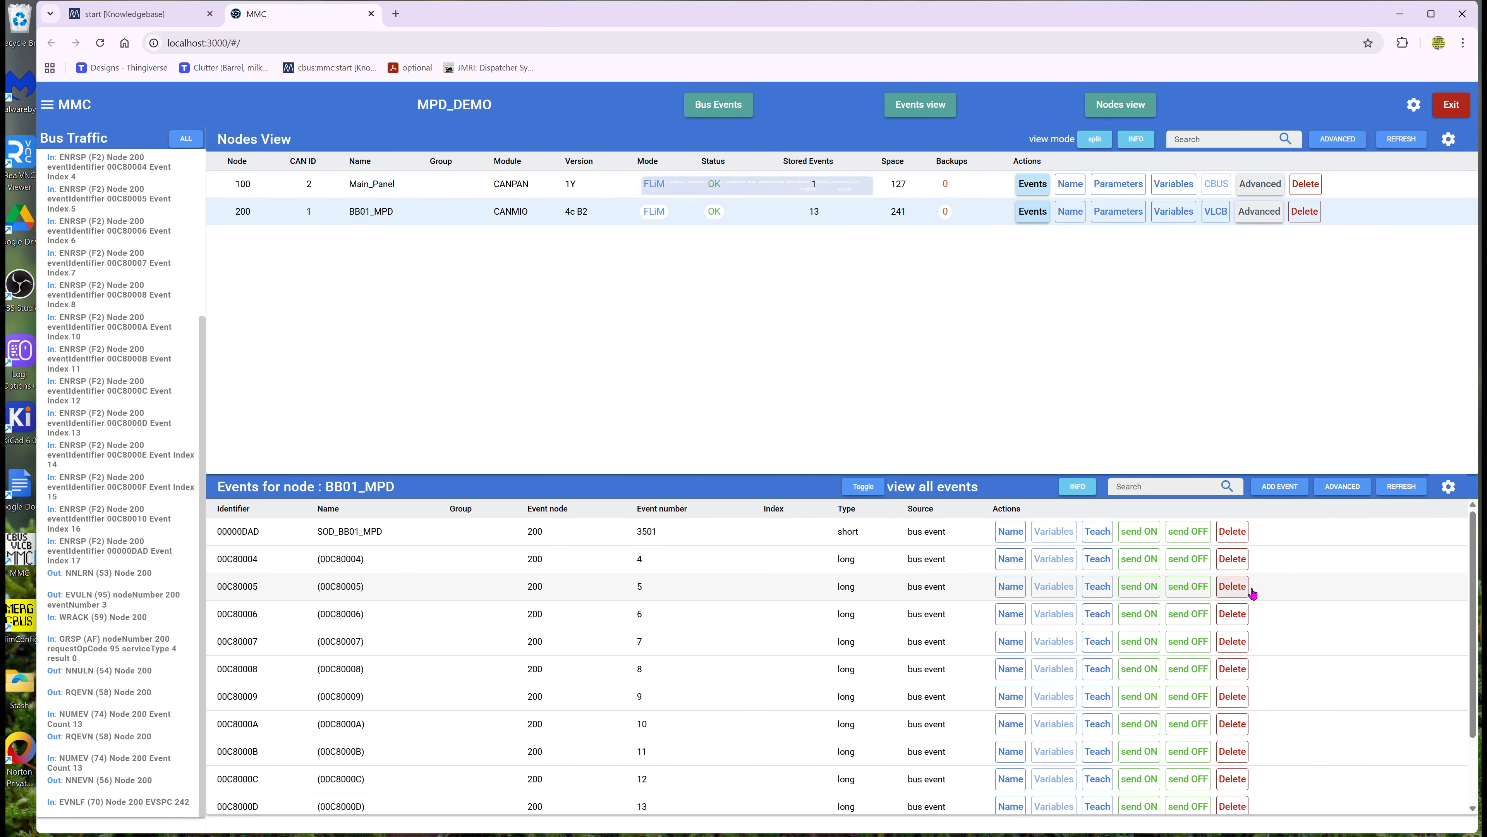
click(1237, 560)
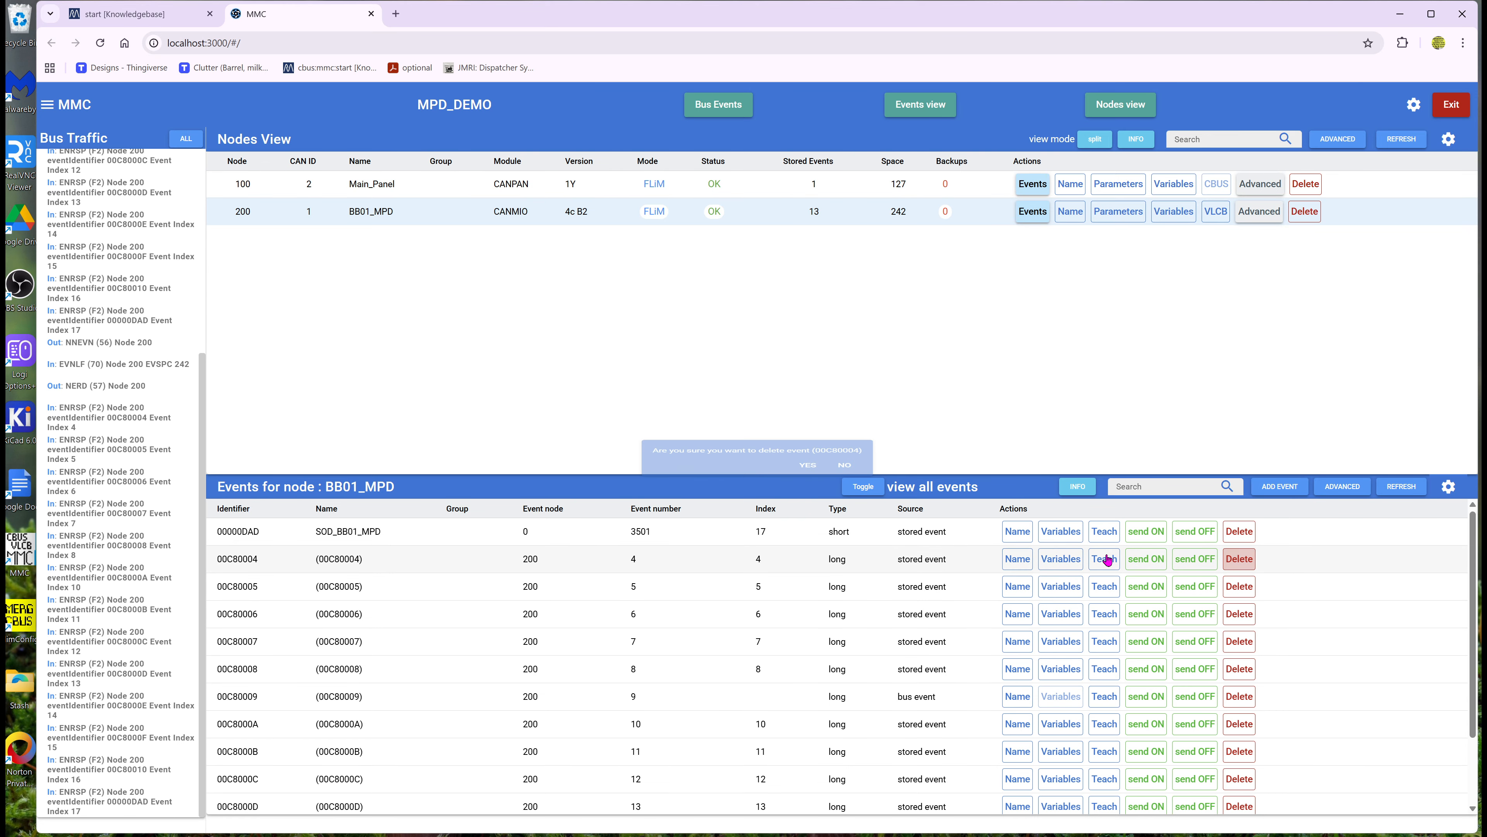
click(807, 469)
click(1238, 559)
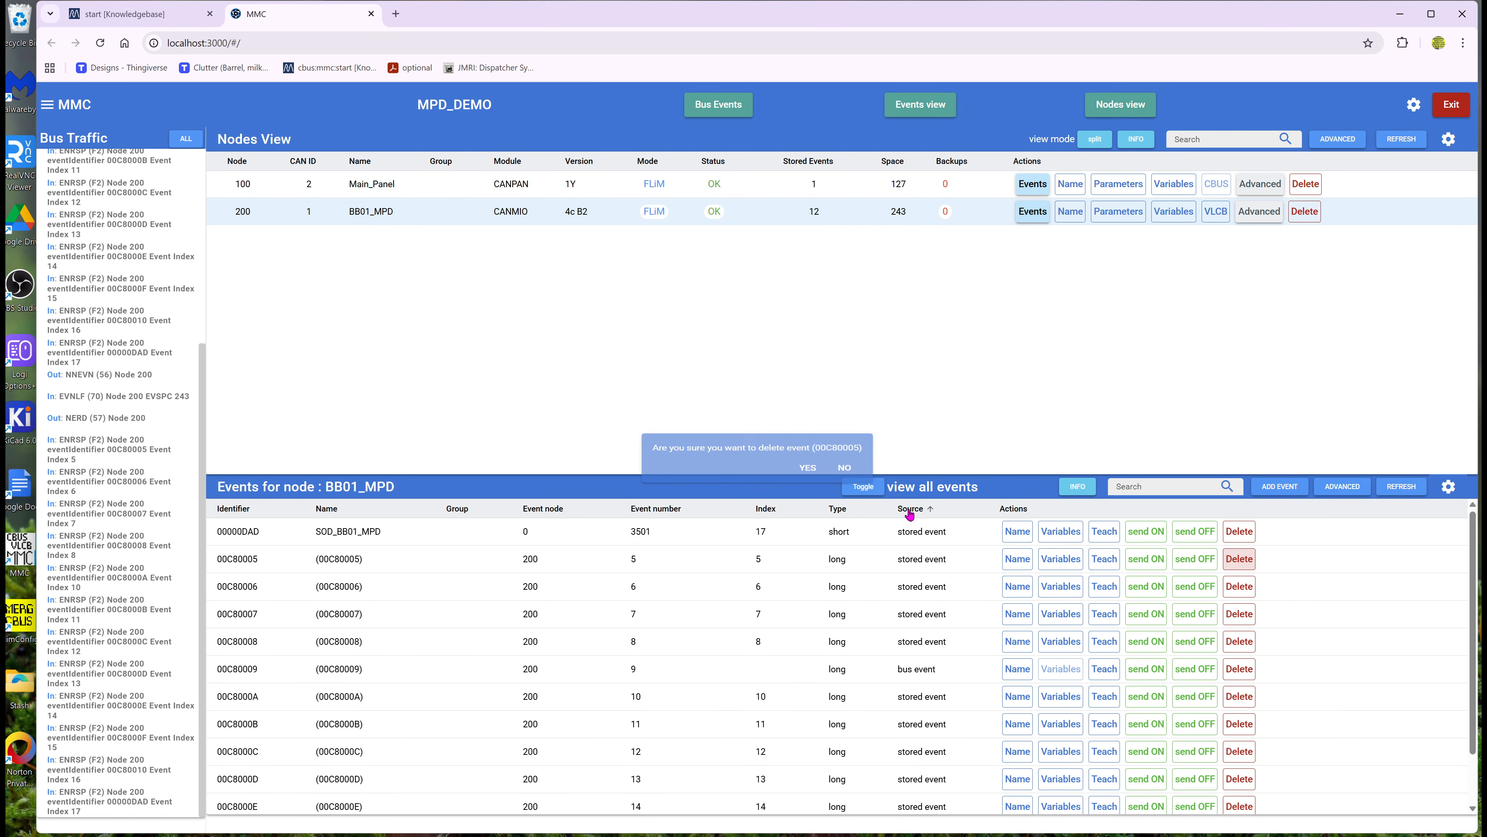
click(814, 474)
click(1238, 560)
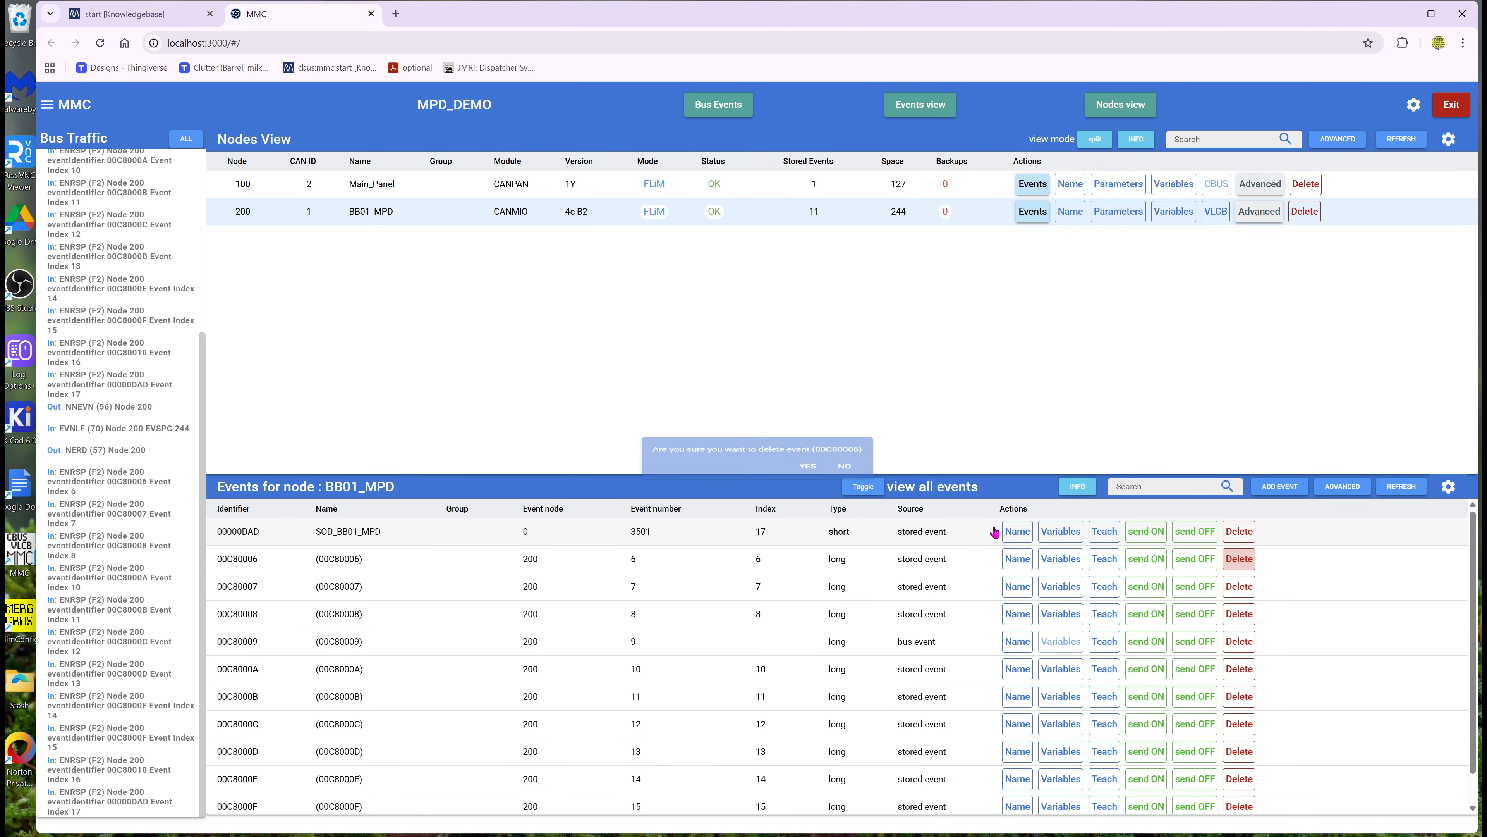
click(810, 471)
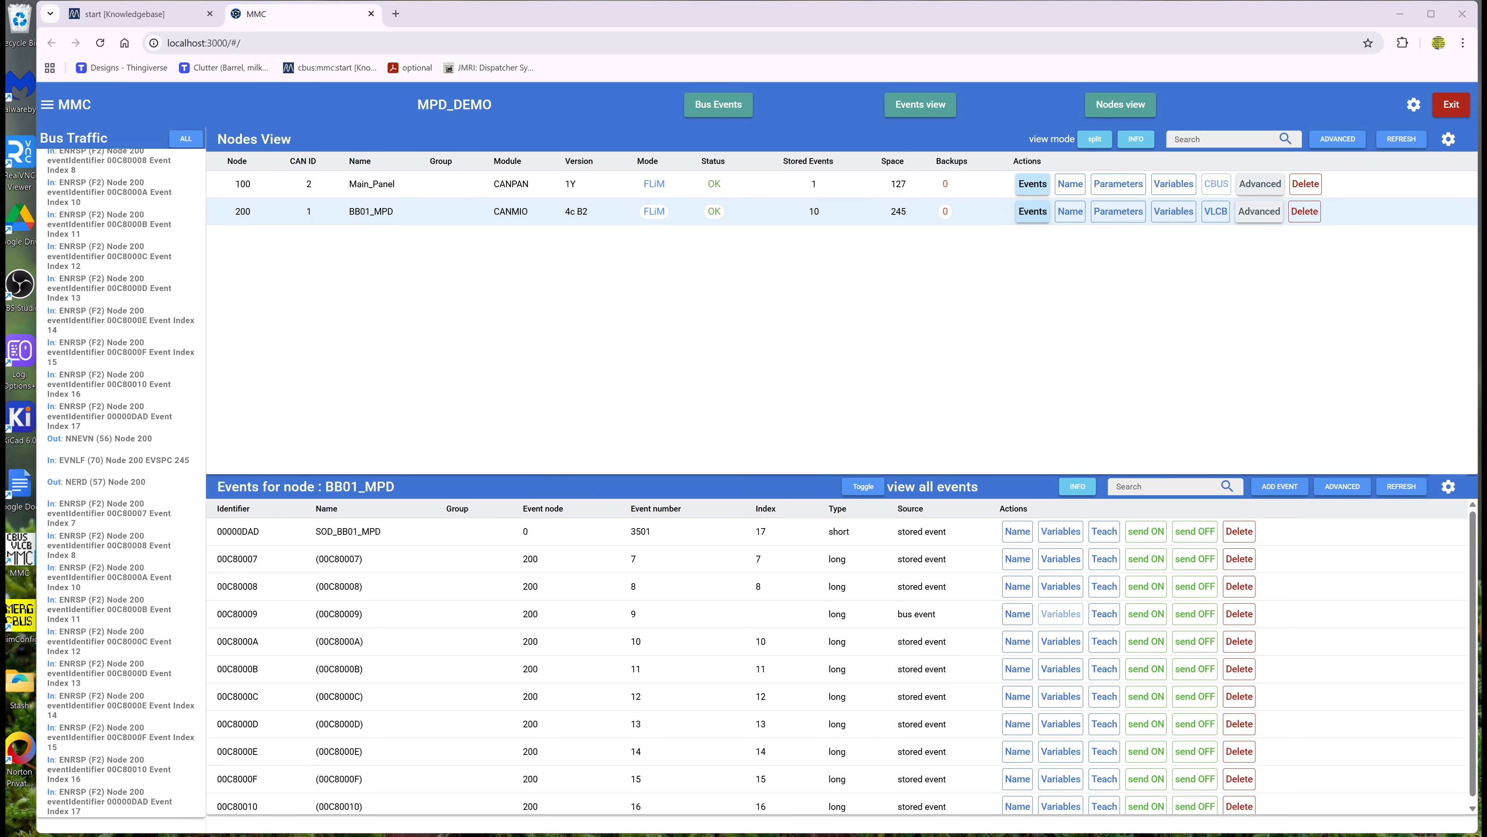
click(1240, 562)
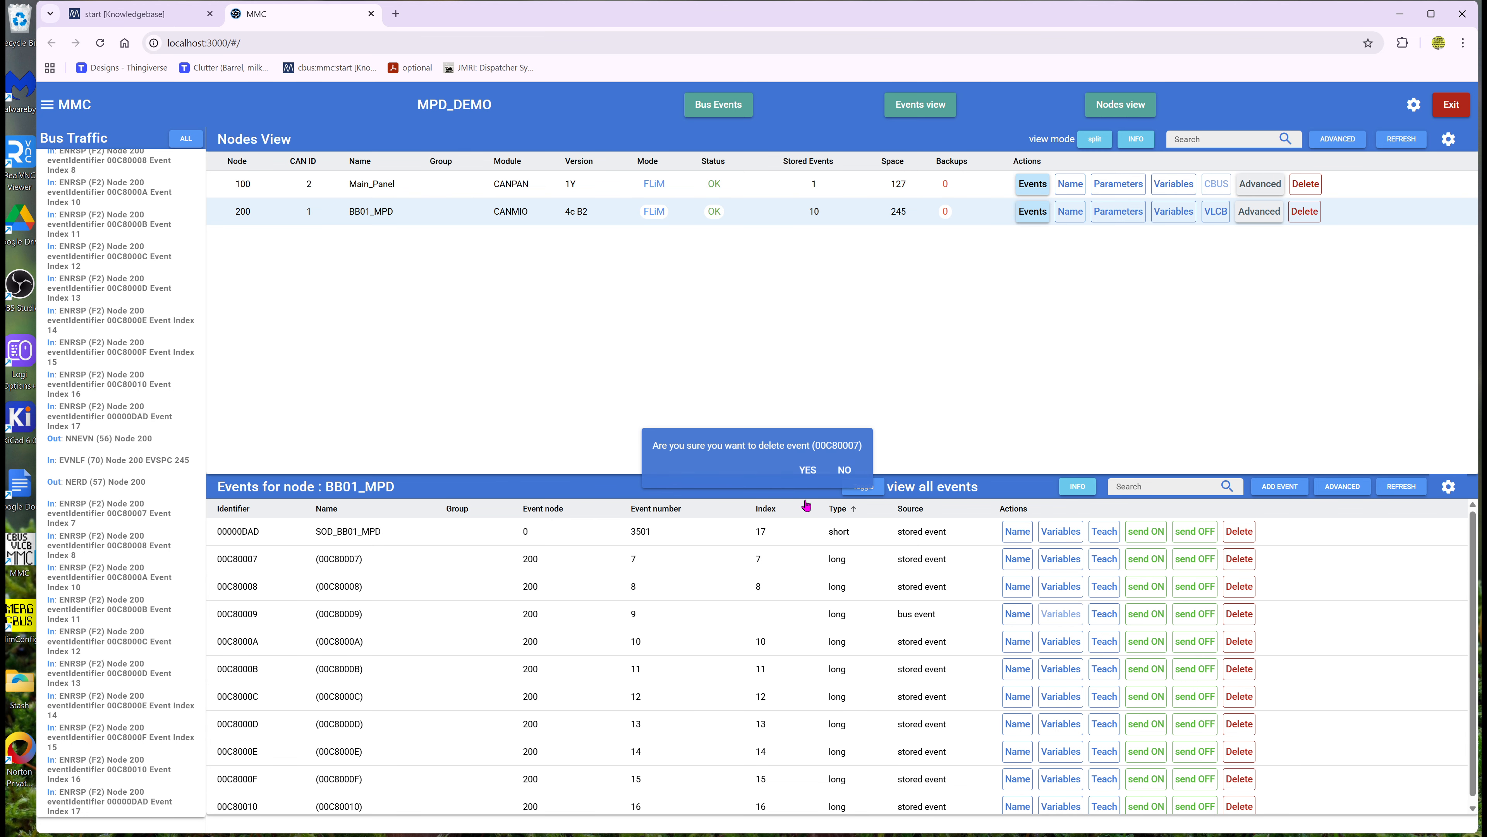
click(808, 451)
click(1244, 560)
click(808, 470)
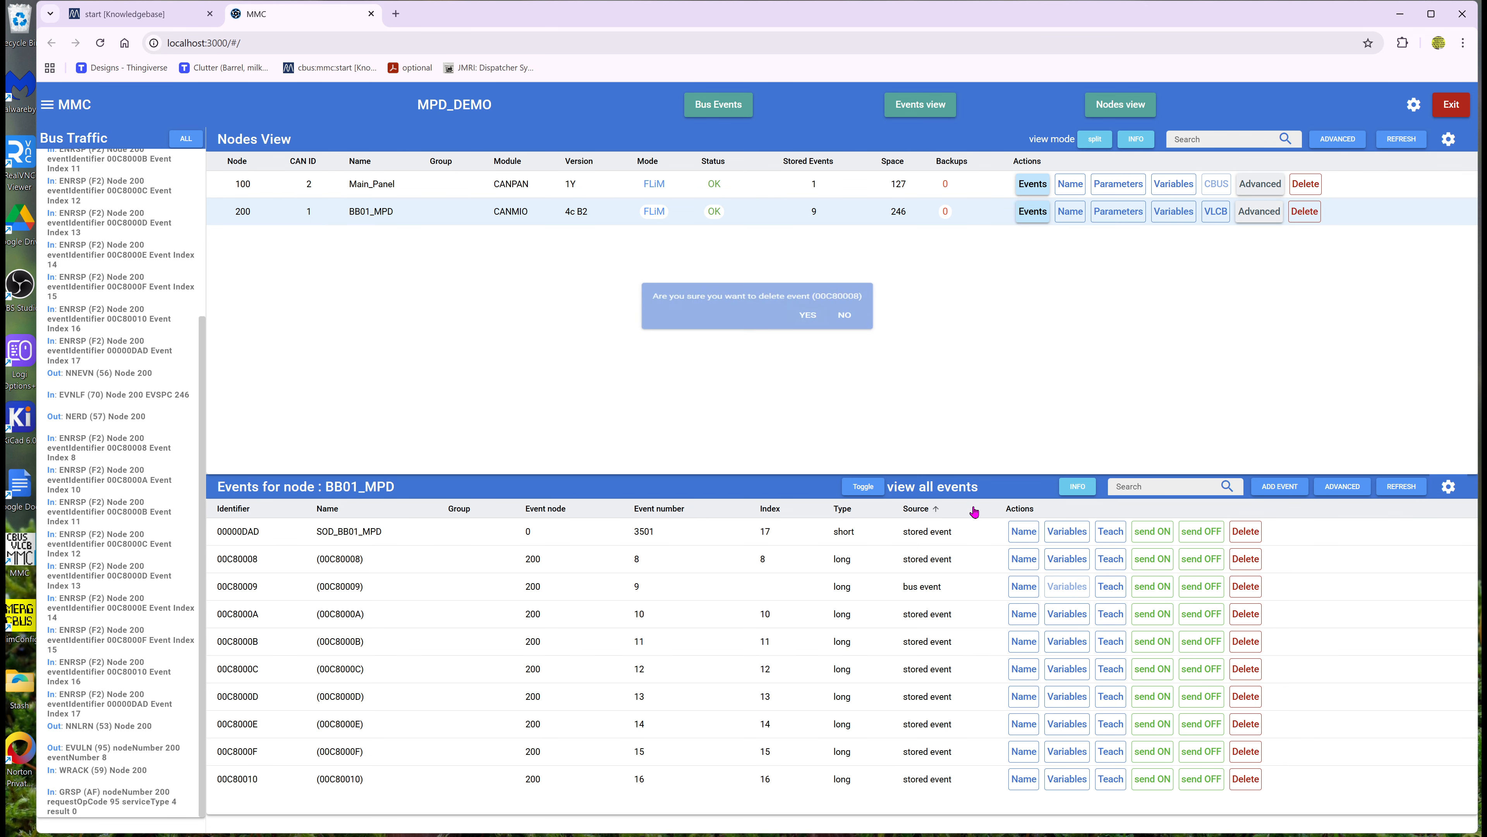
click(1252, 563)
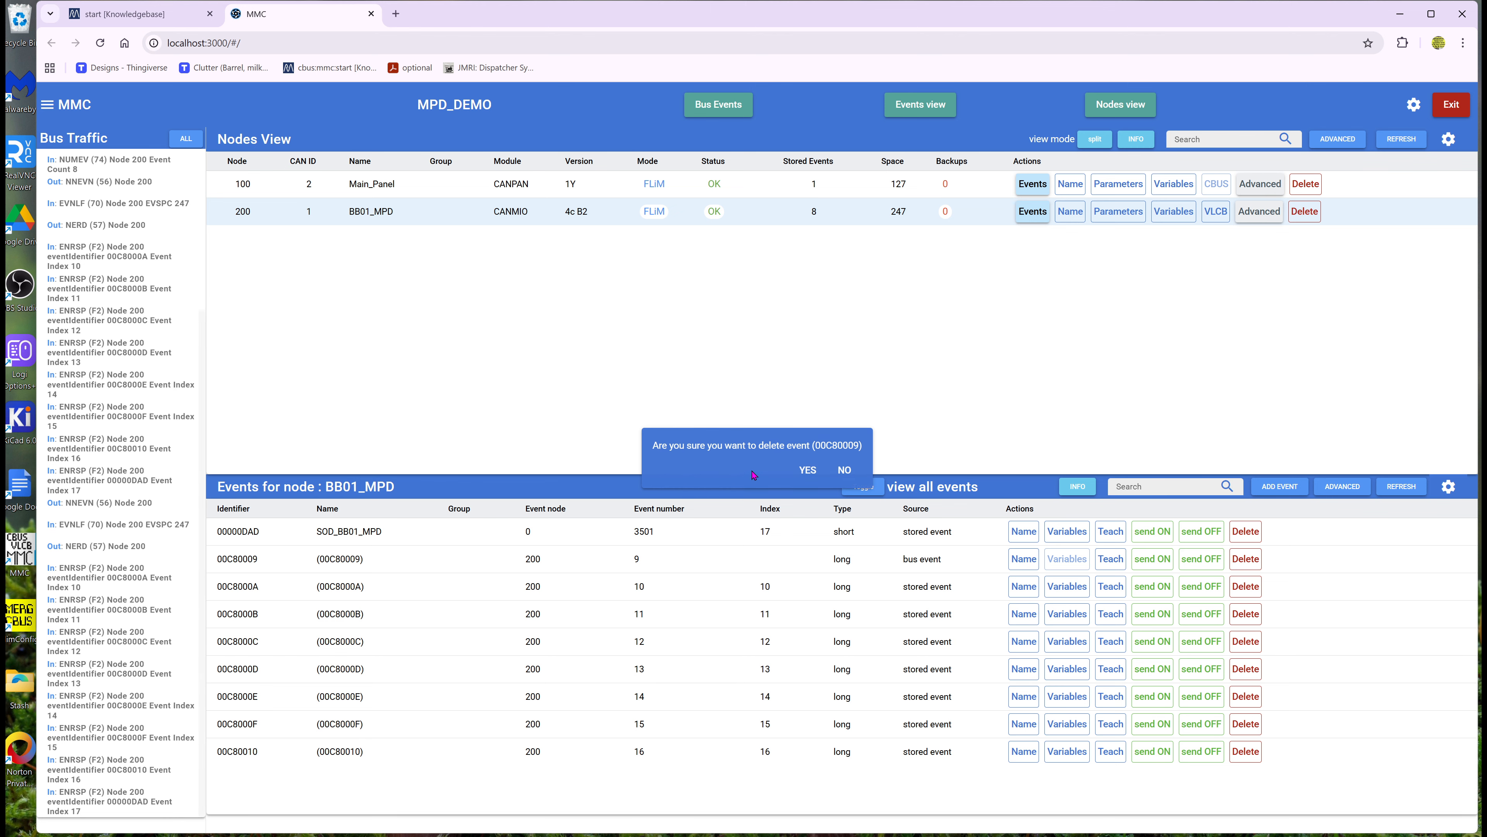
click(807, 470)
click(1246, 560)
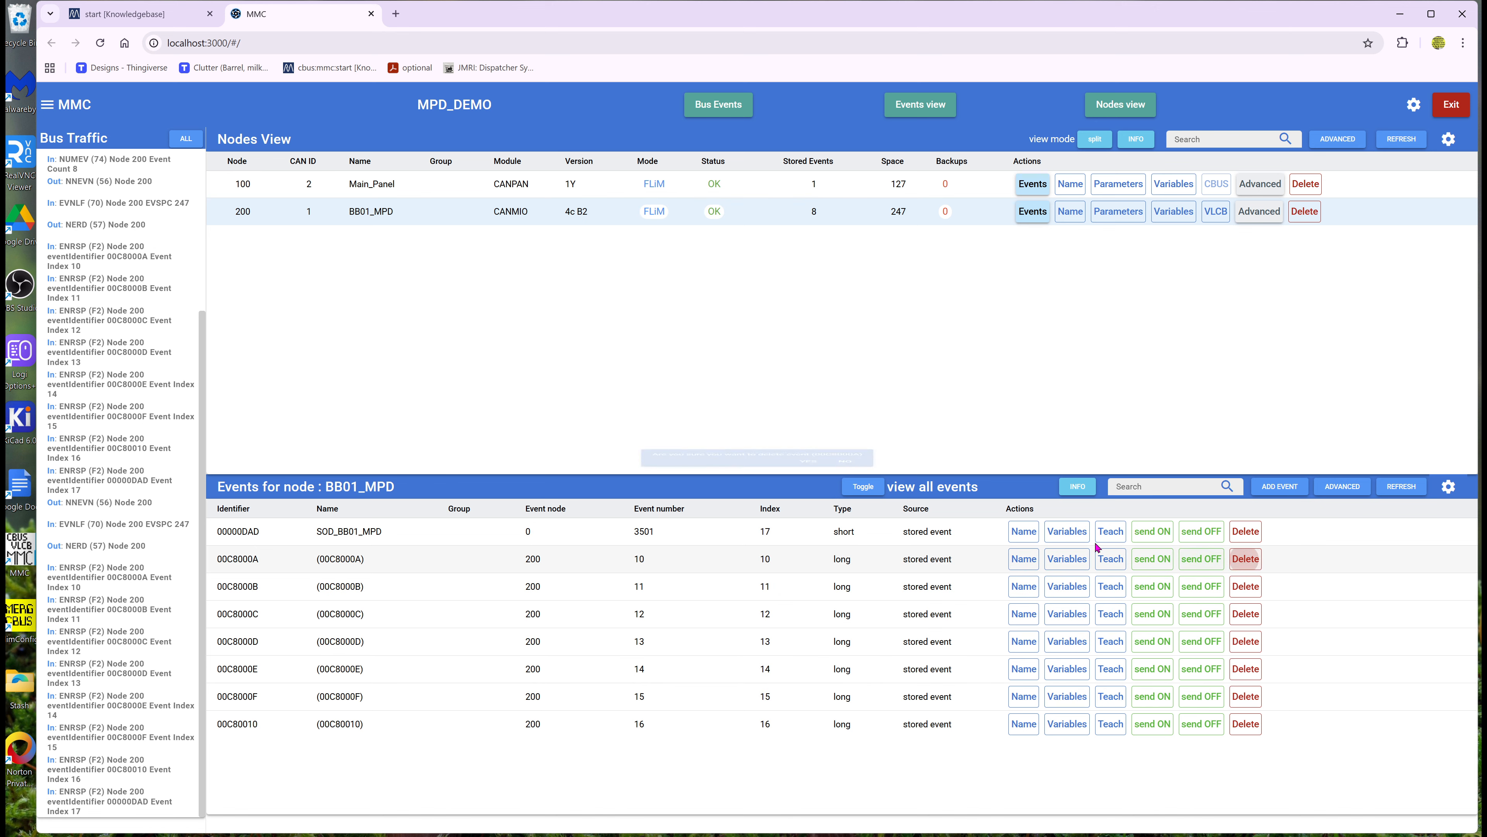
click(808, 470)
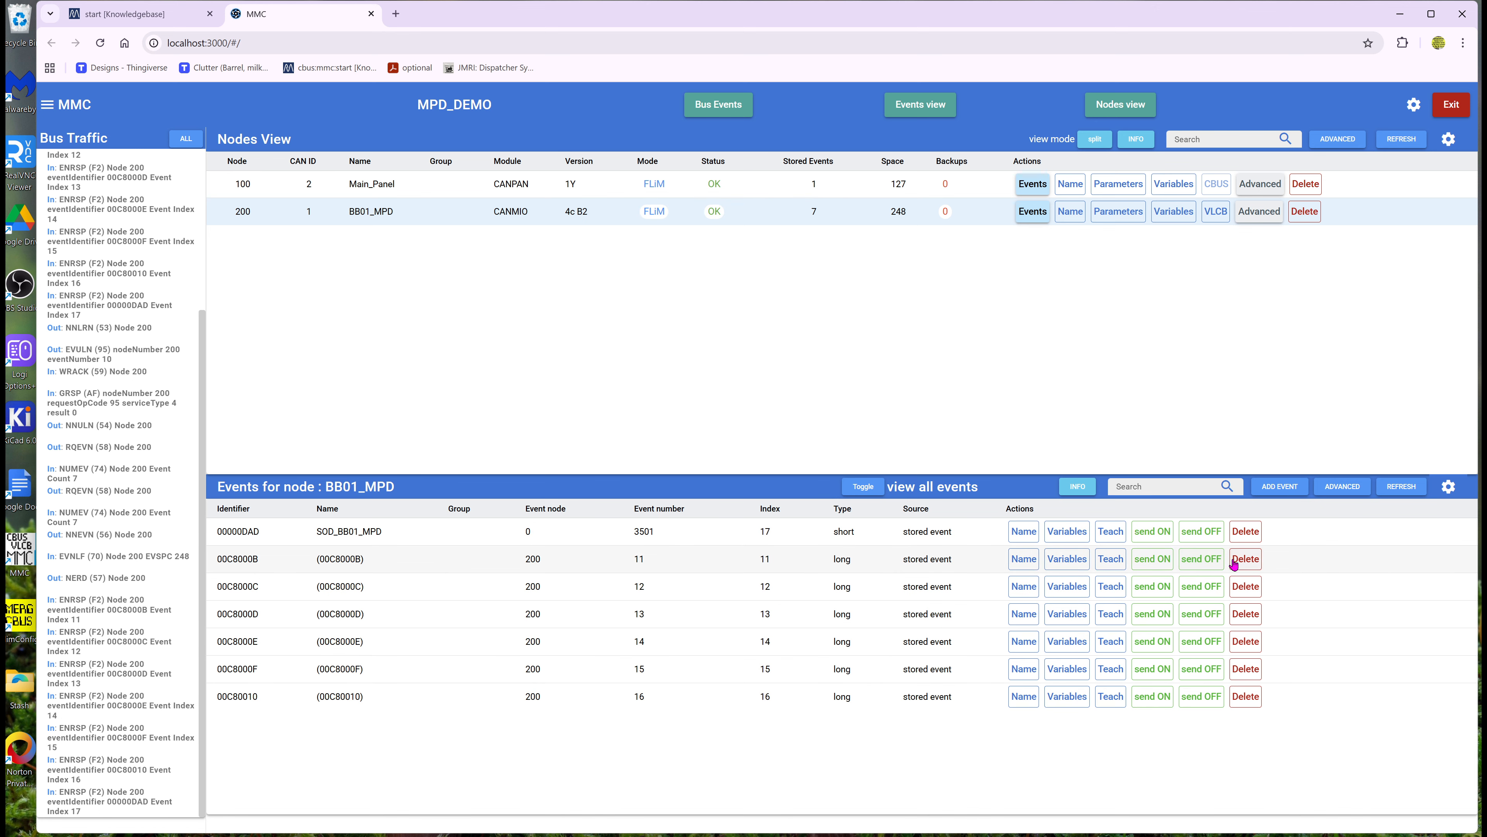
click(1246, 559)
click(808, 470)
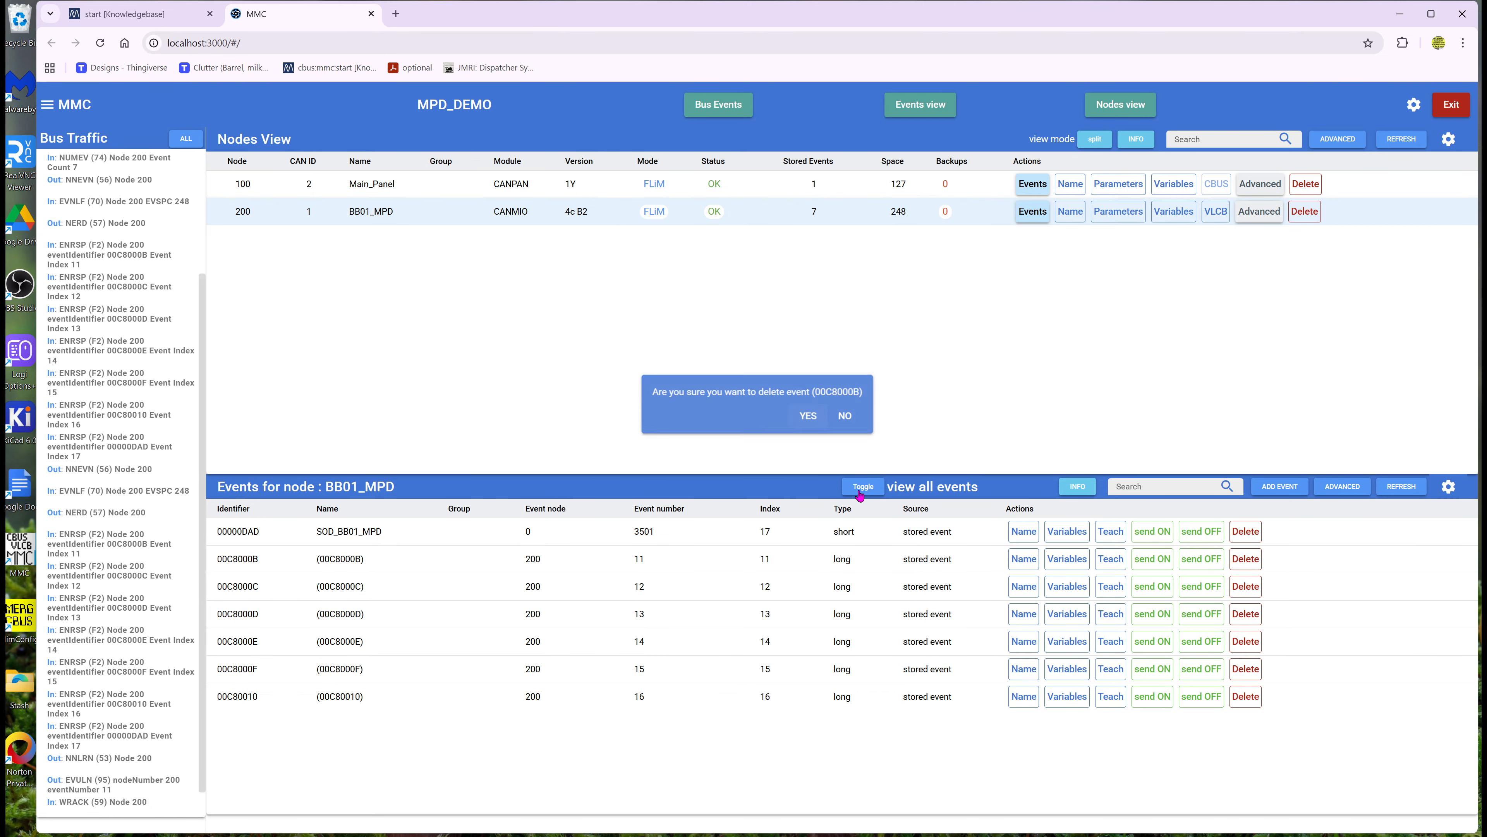
click(1246, 559)
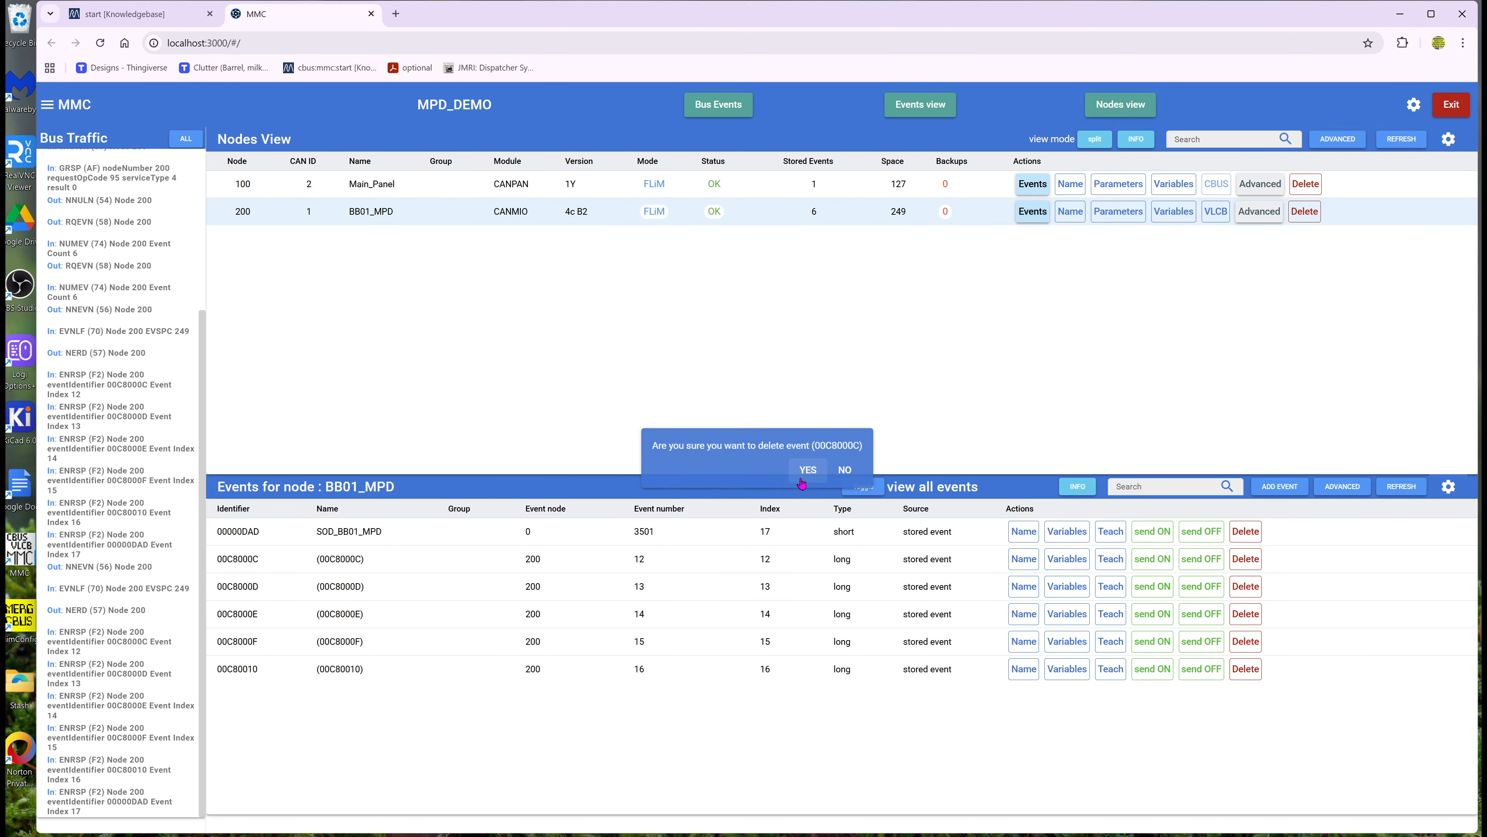
click(808, 469)
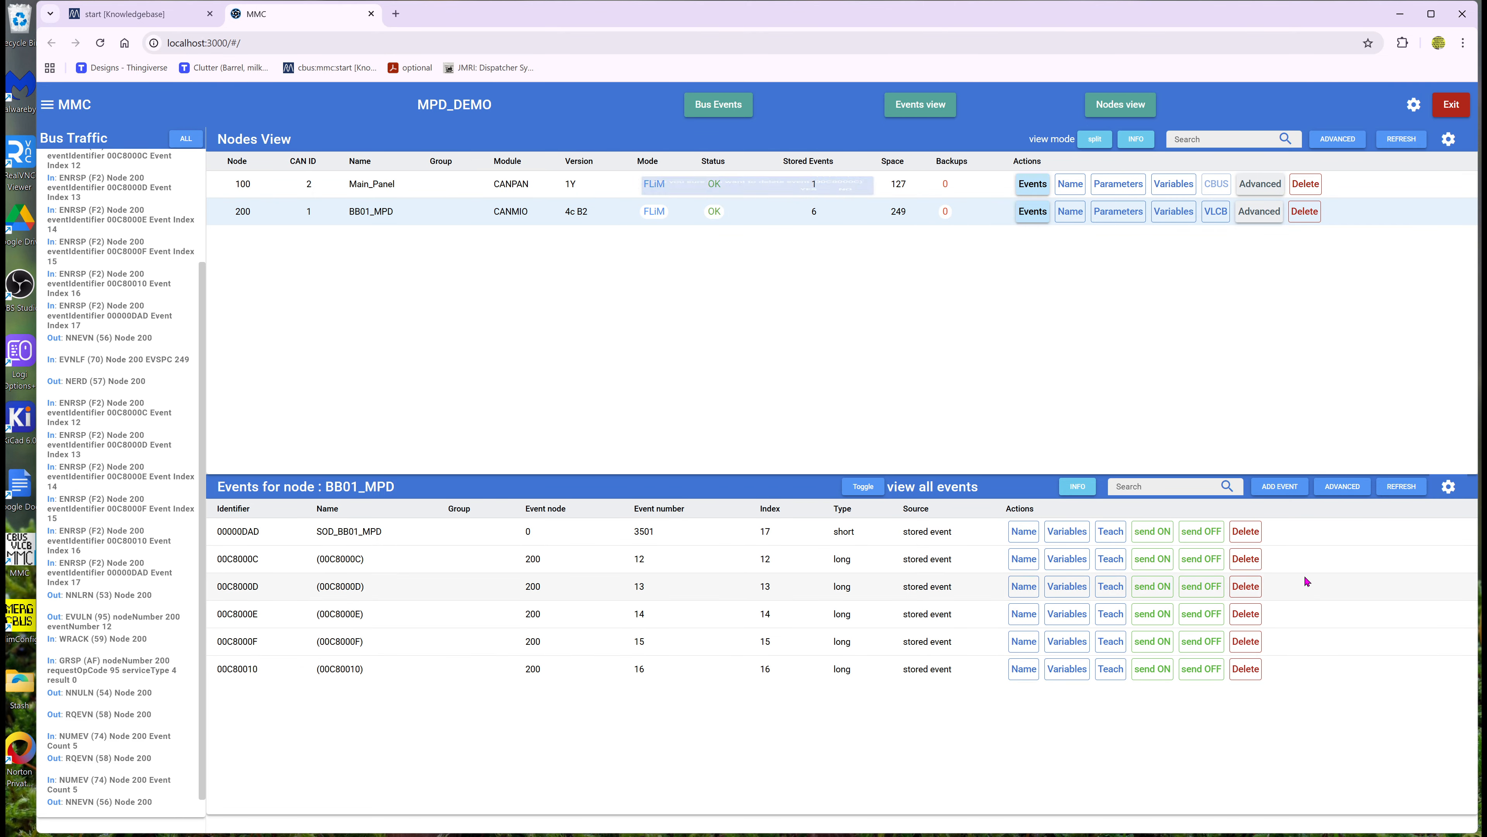
click(1247, 561)
click(813, 479)
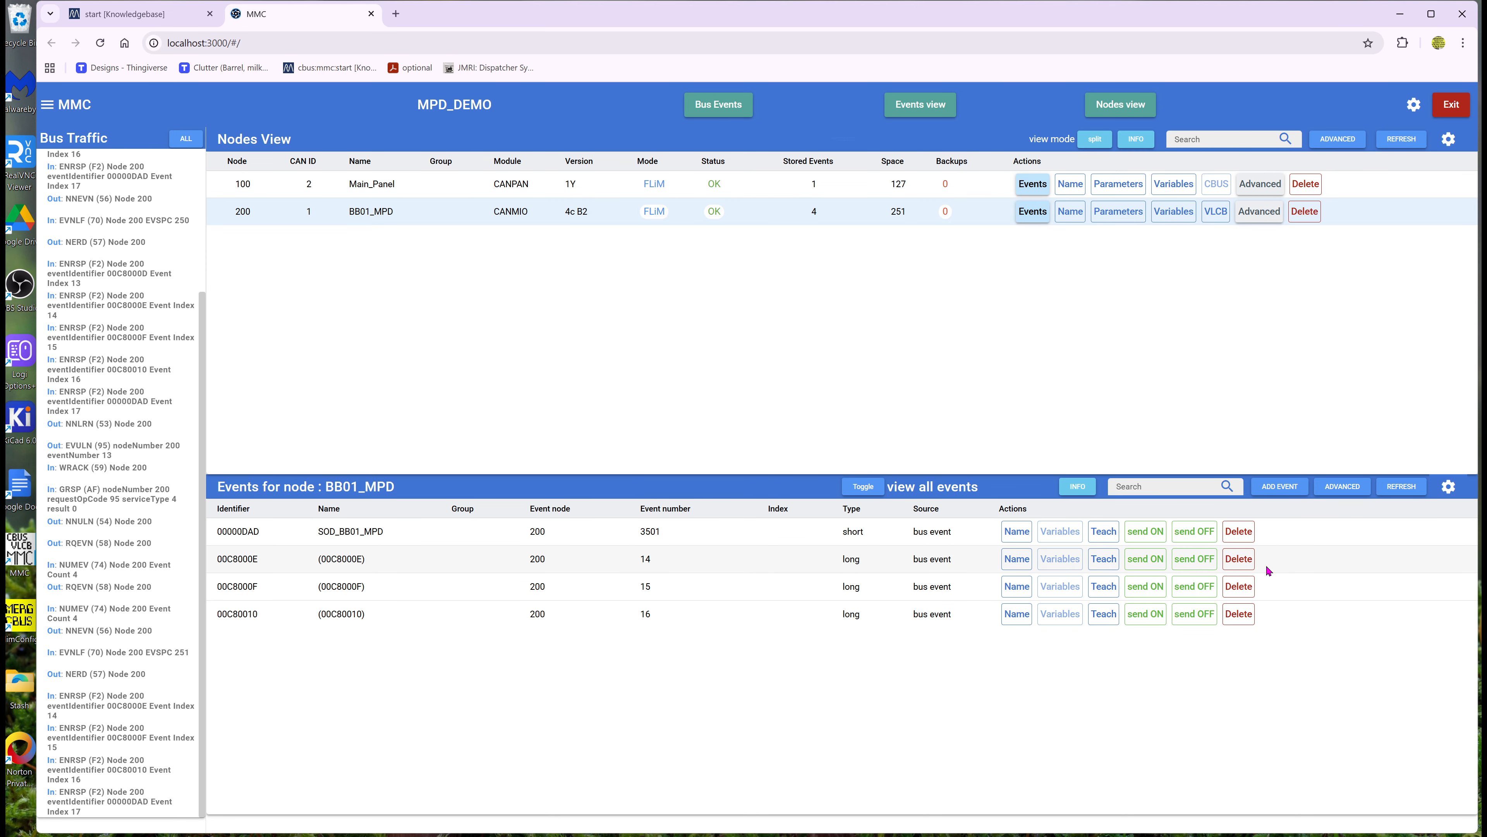
click(1245, 559)
click(808, 470)
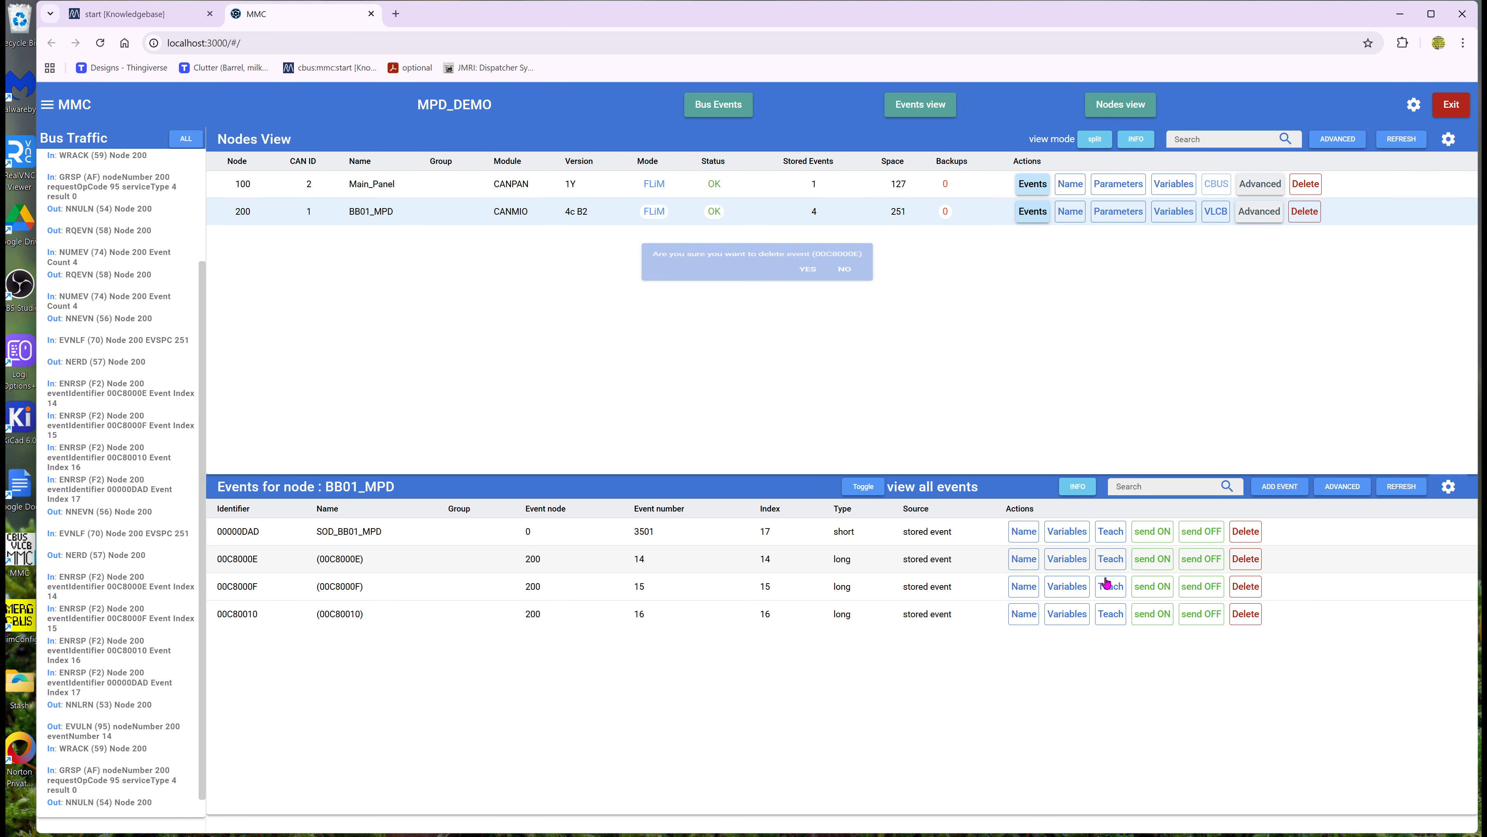
click(1246, 559)
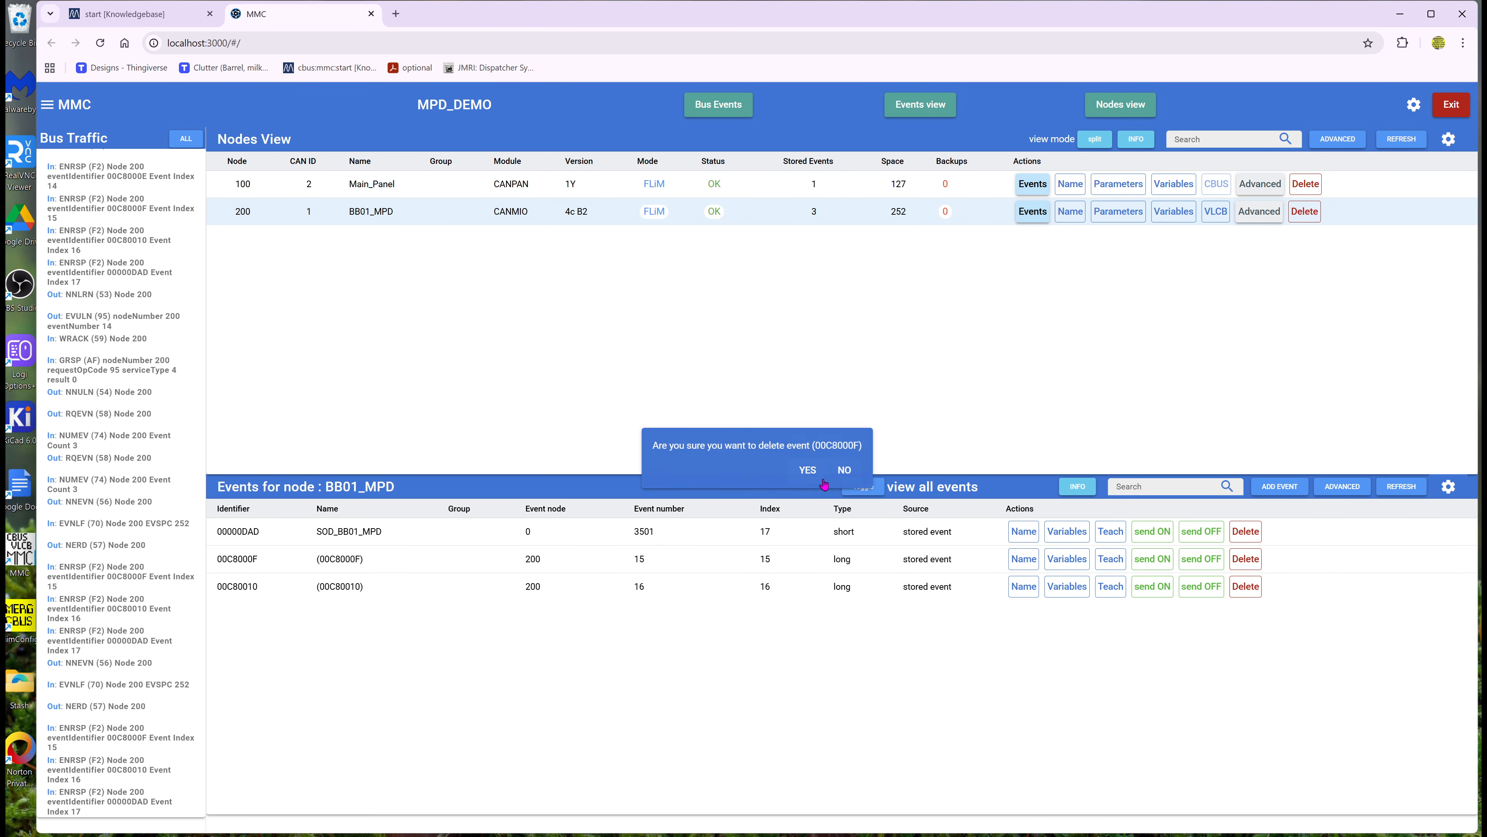
click(813, 478)
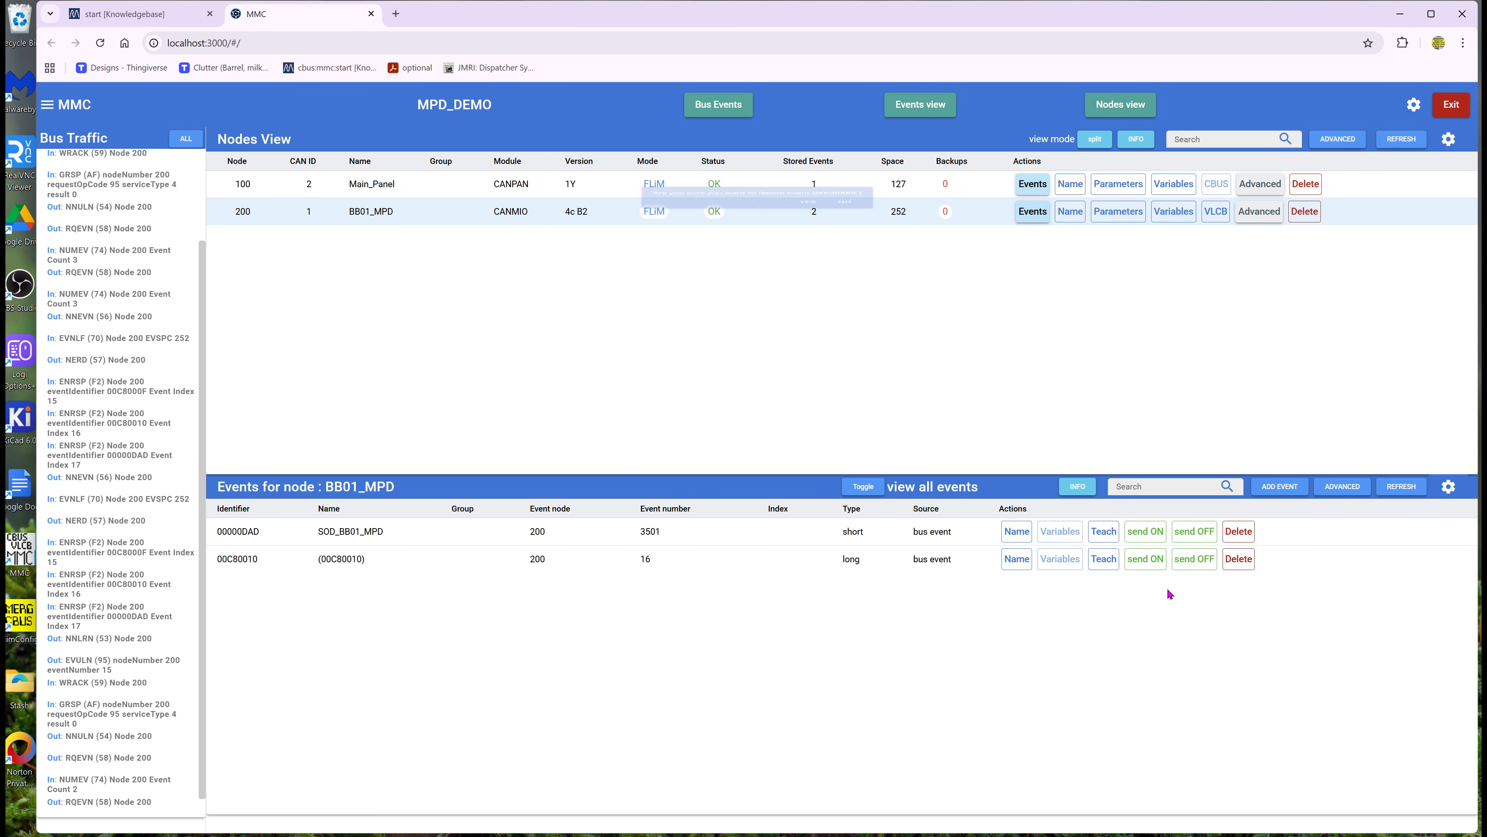
click(1245, 559)
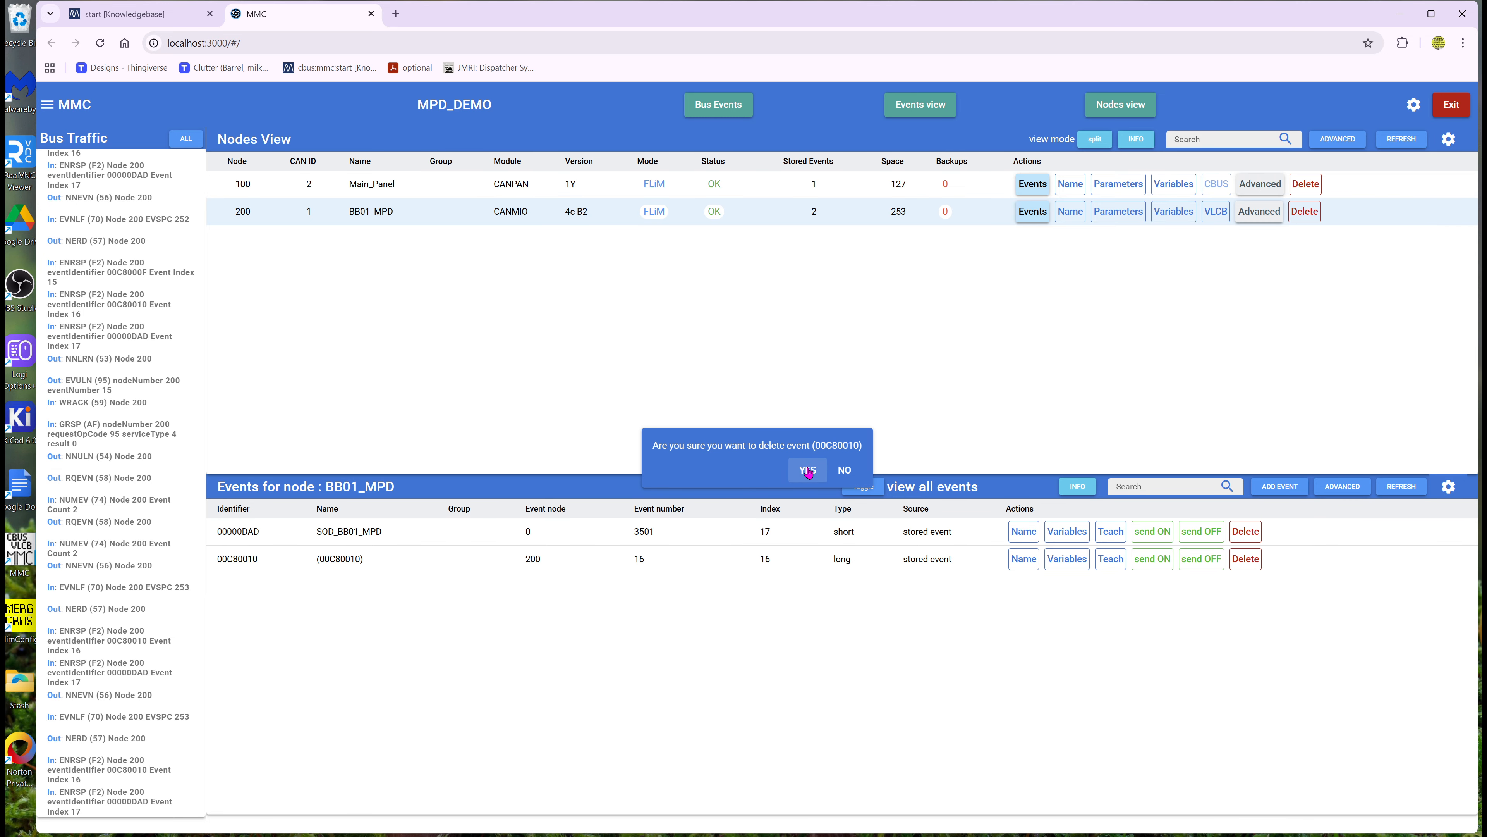
click(808, 470)
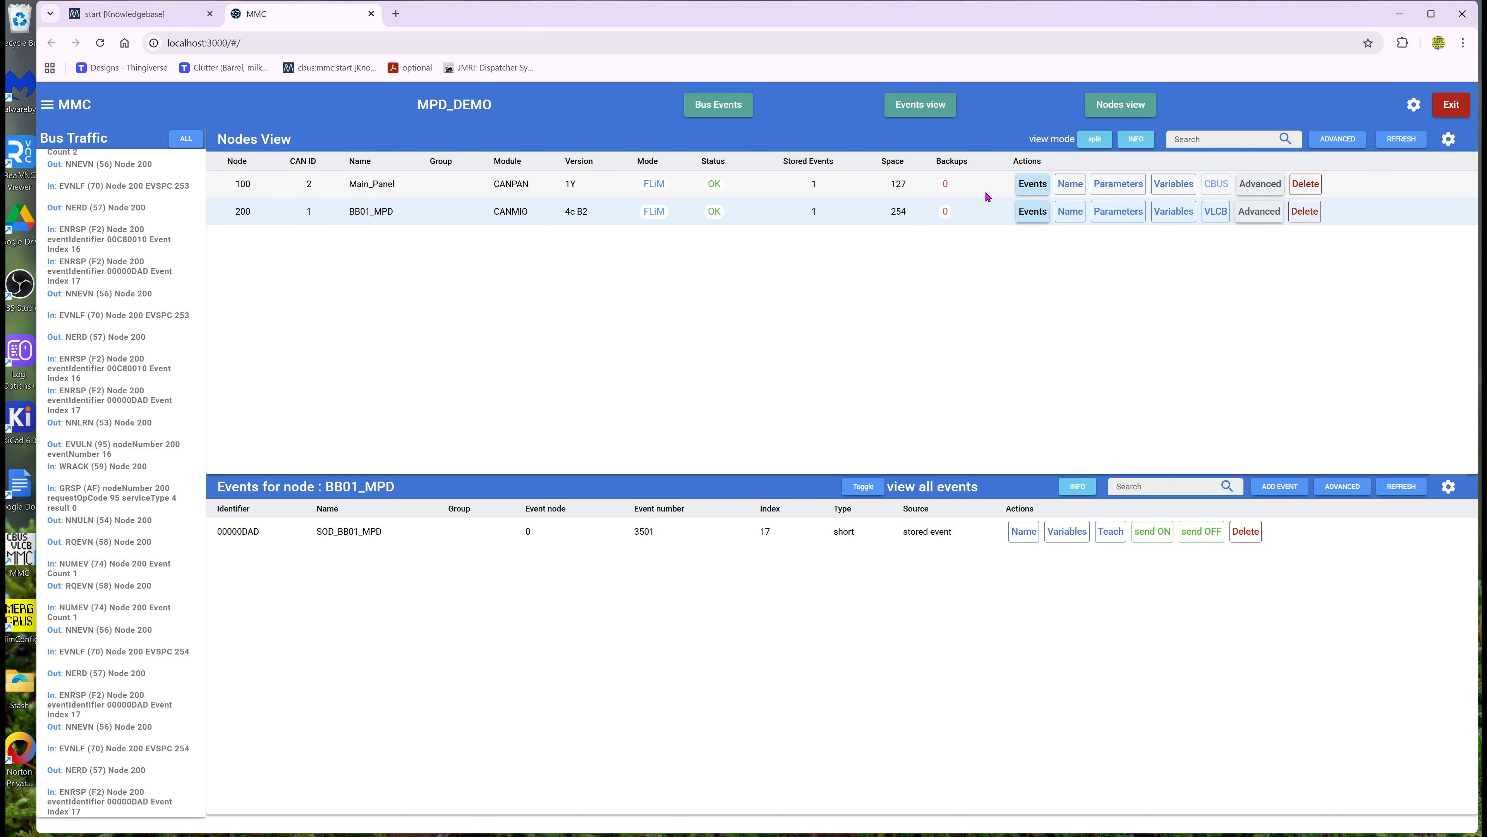
- Check the events of node Main_Panel and the bus events, and delete all unused events from the events list
click(1033, 189)
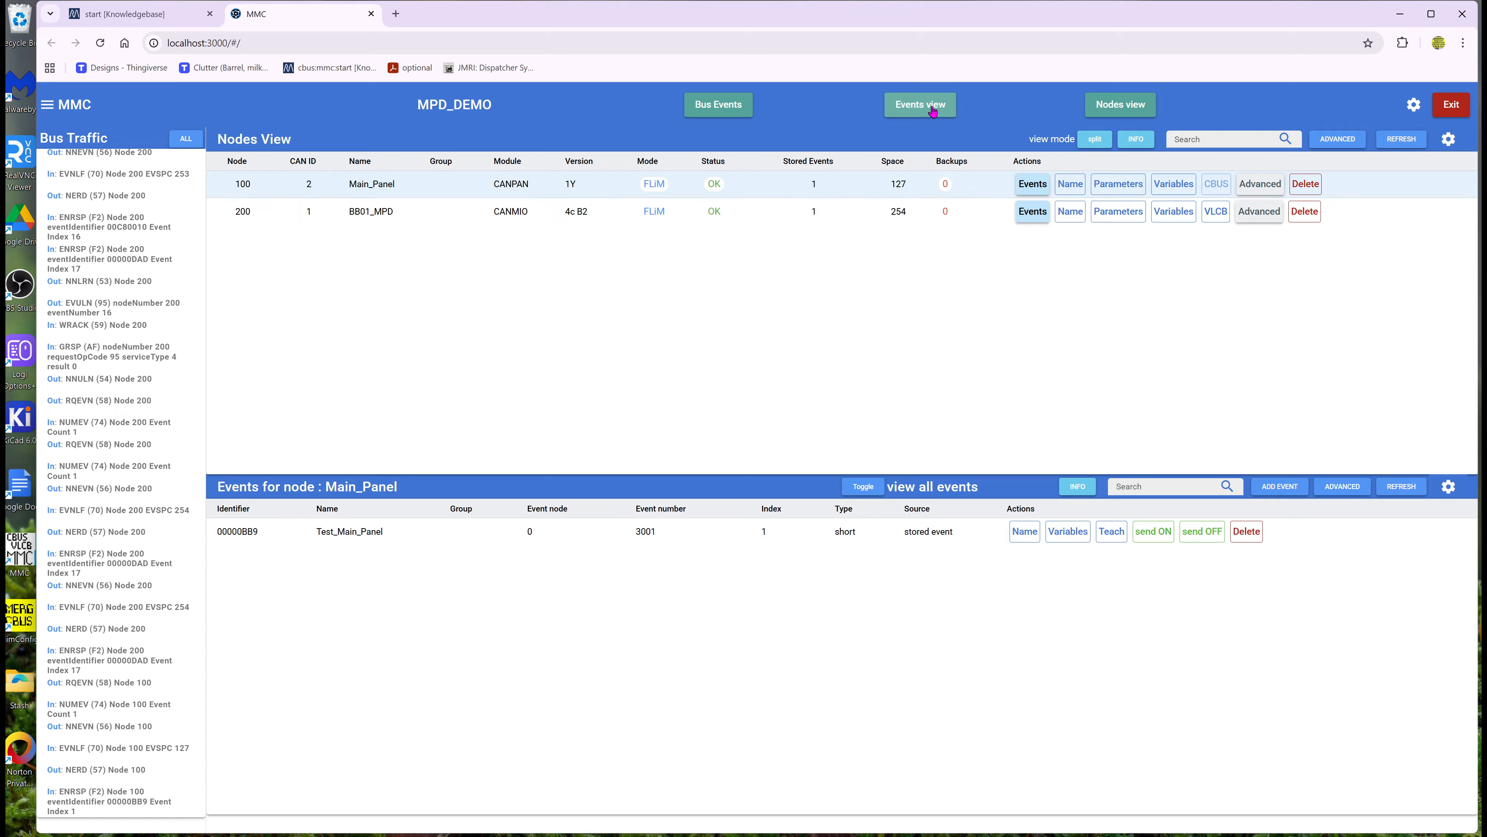
click(730, 111)
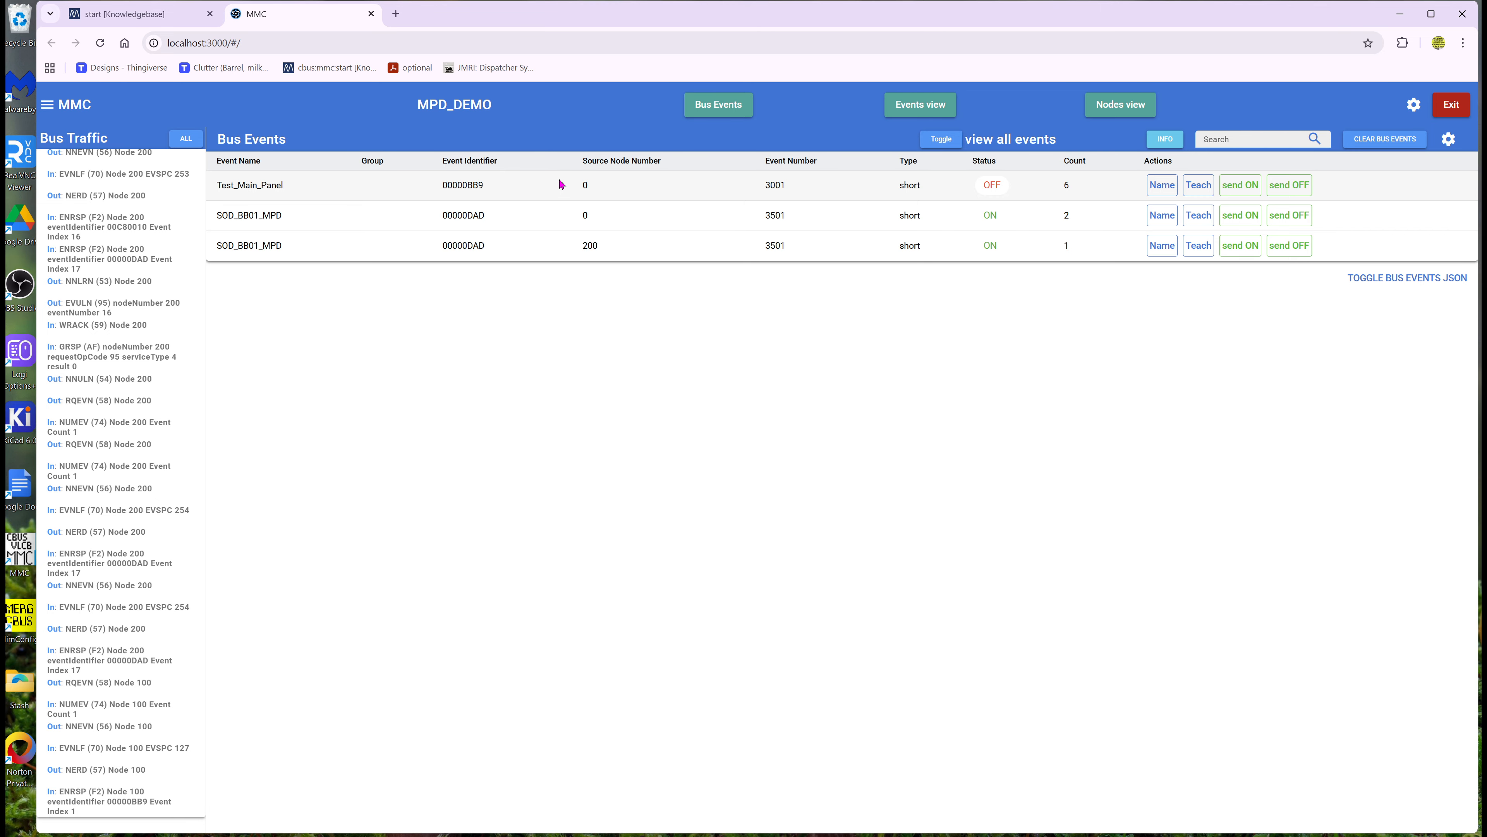
click(931, 111)
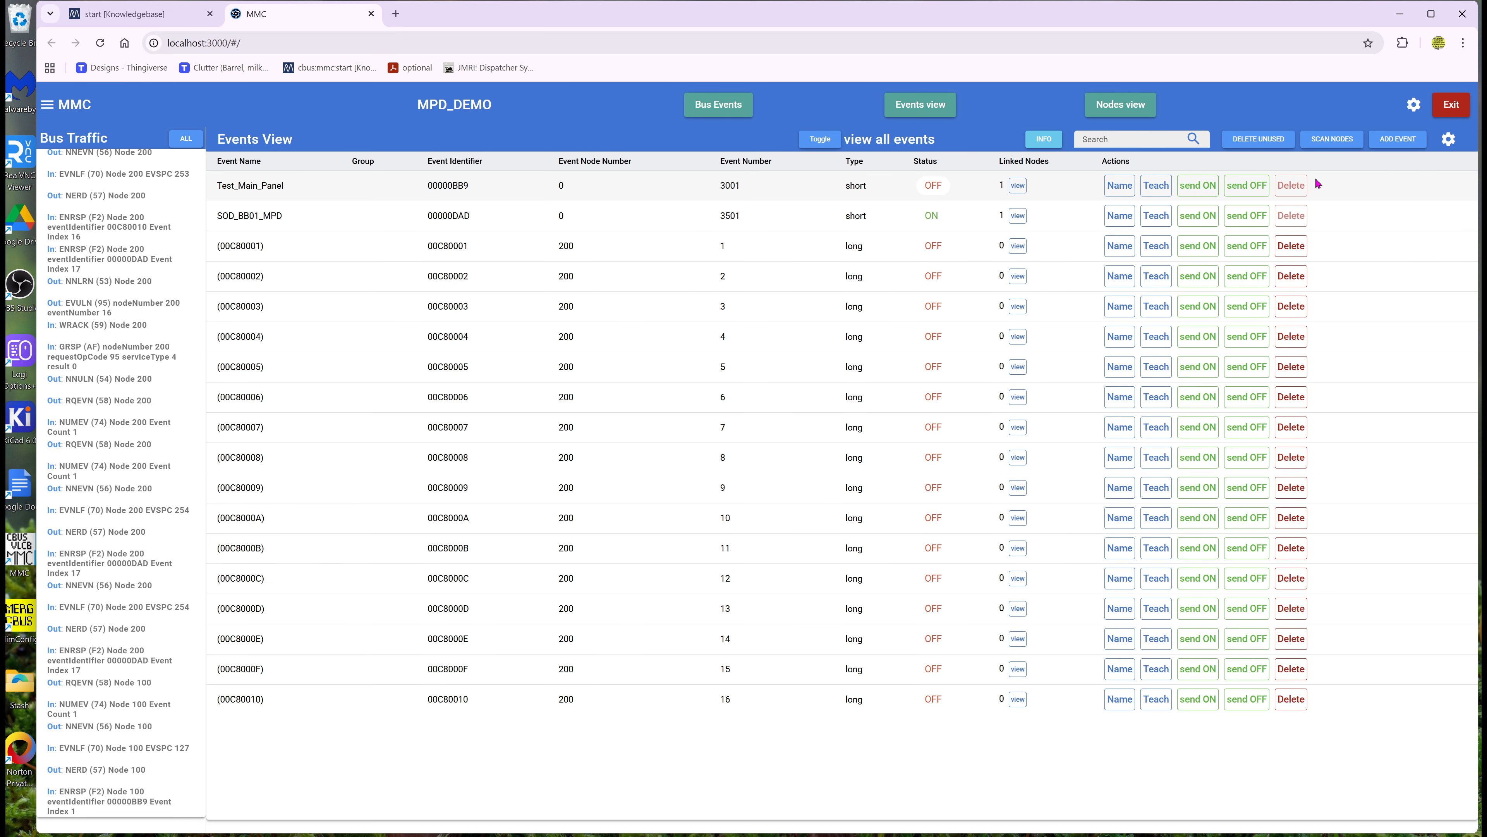
click(1275, 142)
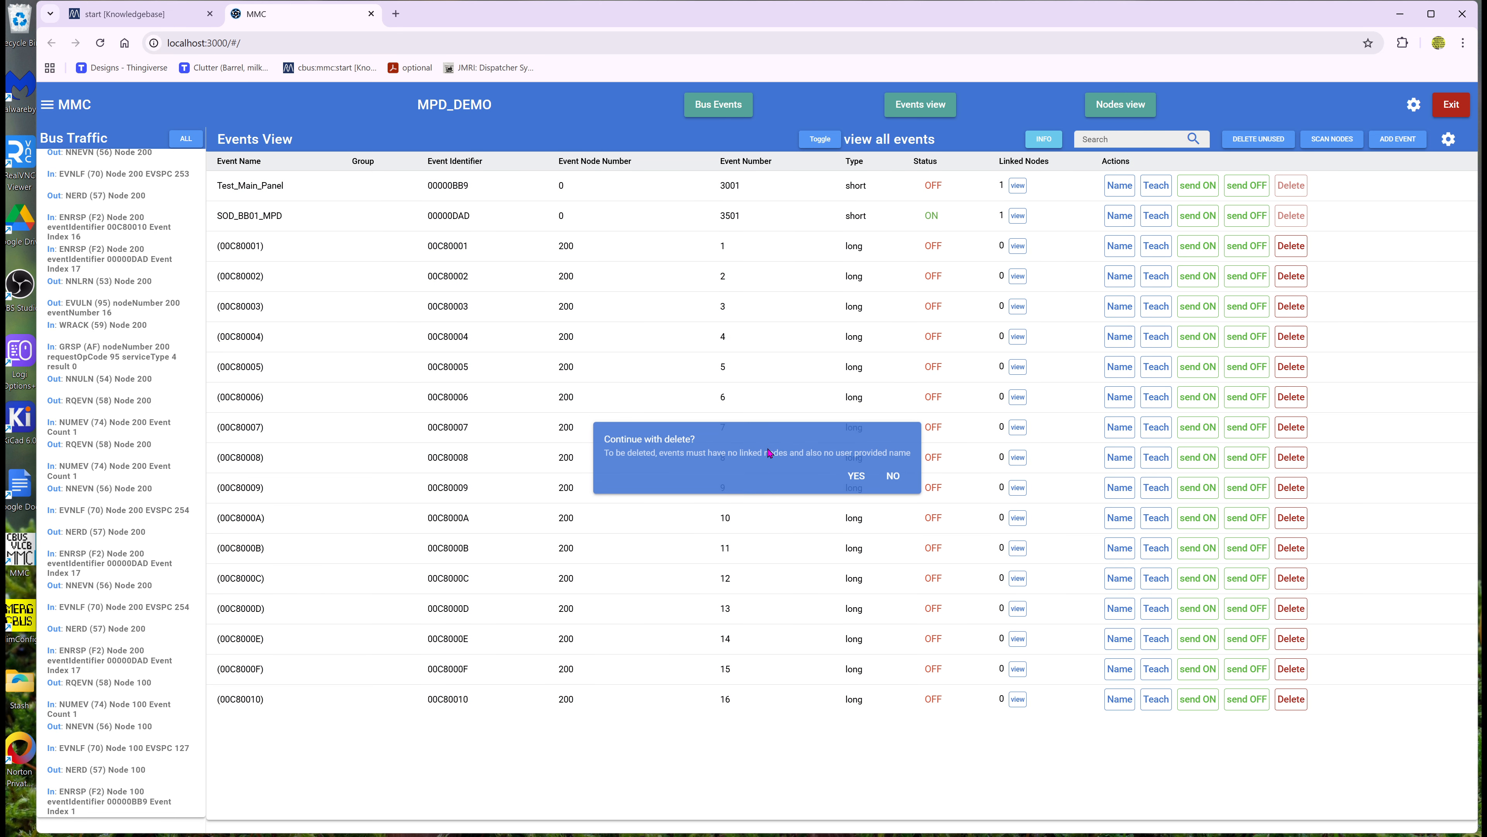
click(857, 476)
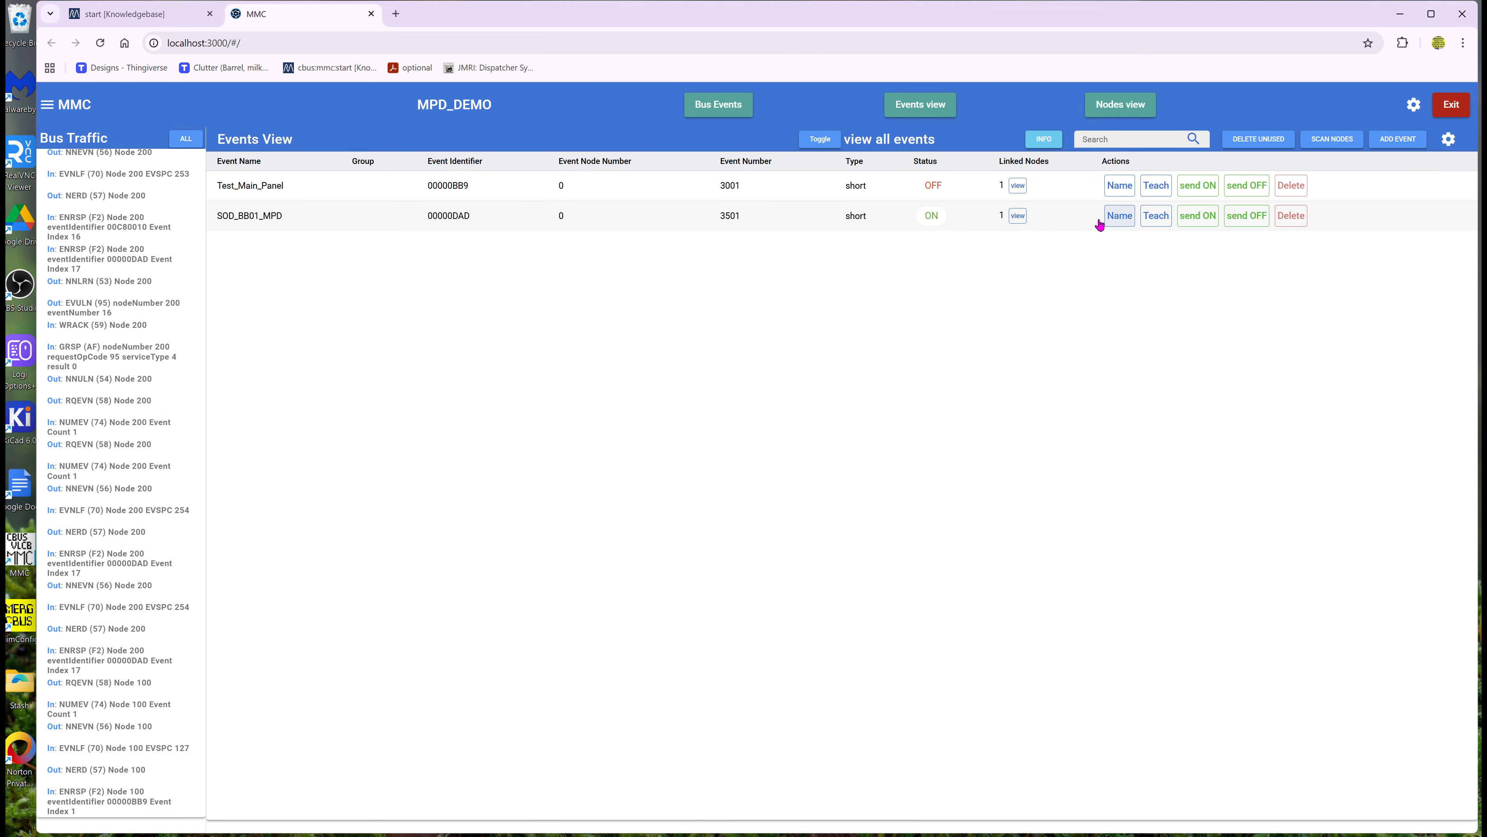
- Configure channel 1 of node BB01_MPD as SERVO, with the STARTUP flag off and the PULLUP flag on
click(1121, 105)
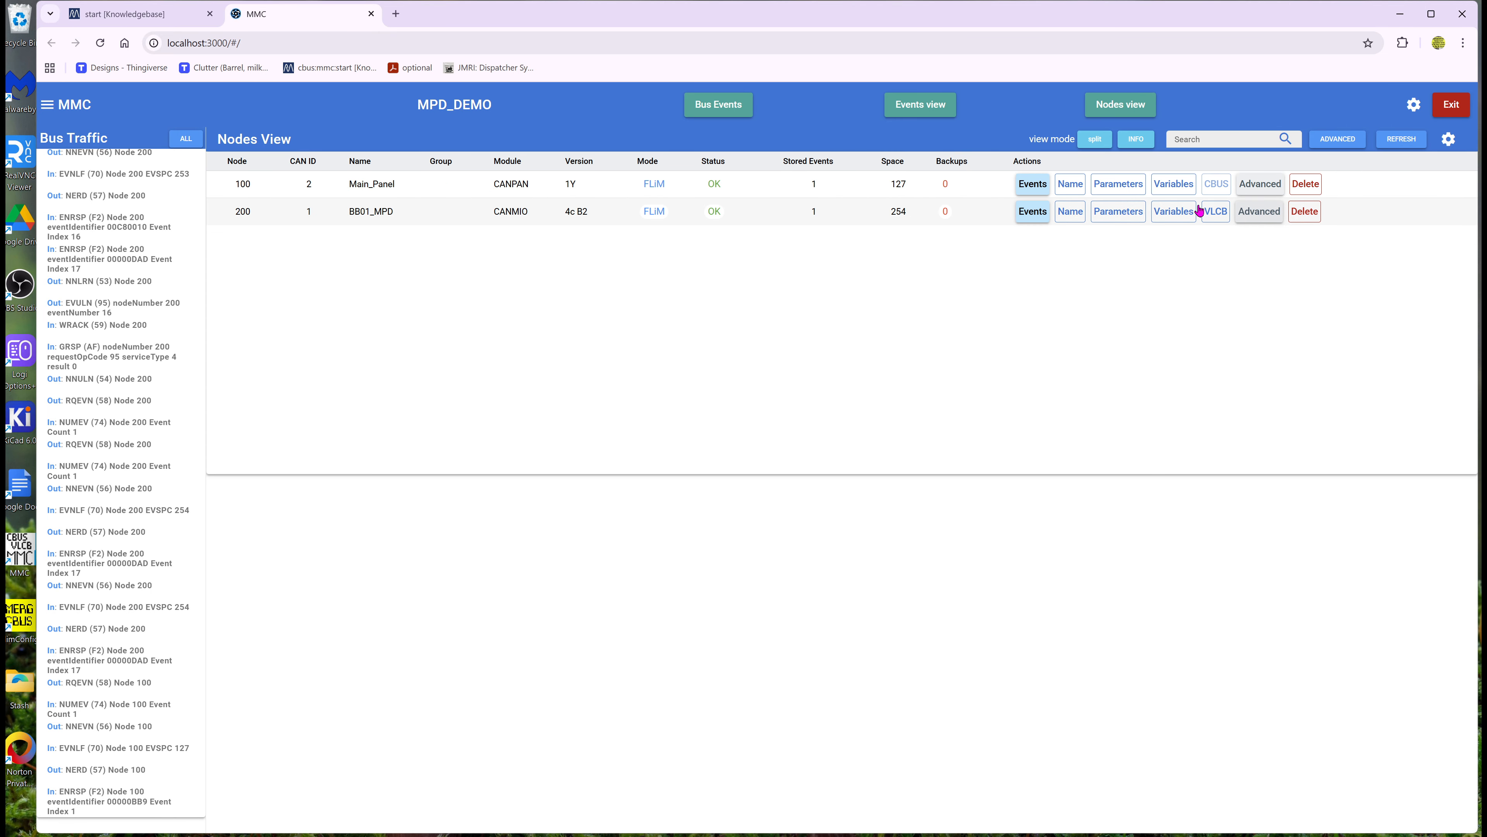
click(1171, 212)
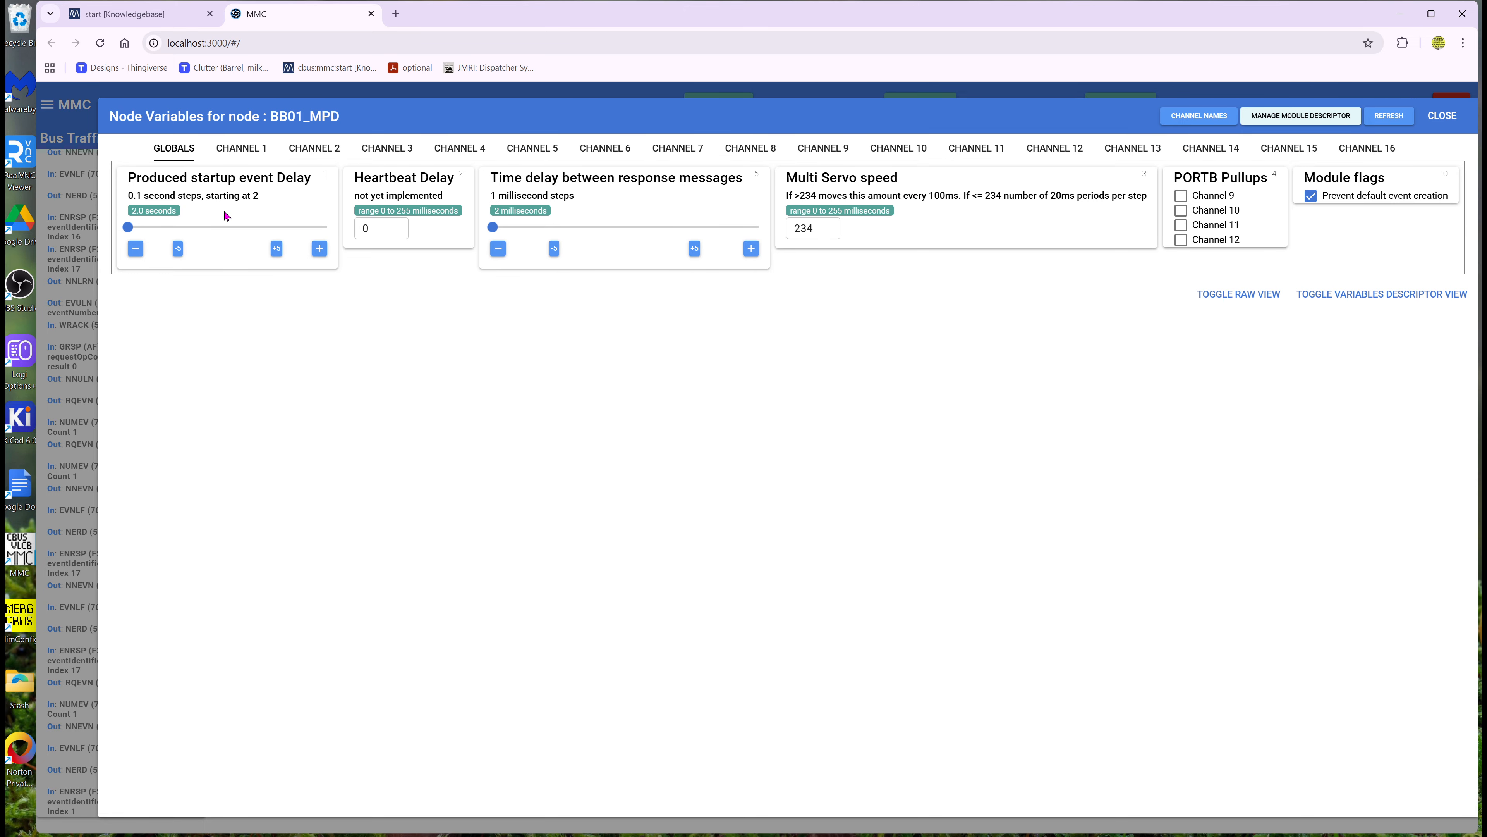
click(249, 156)
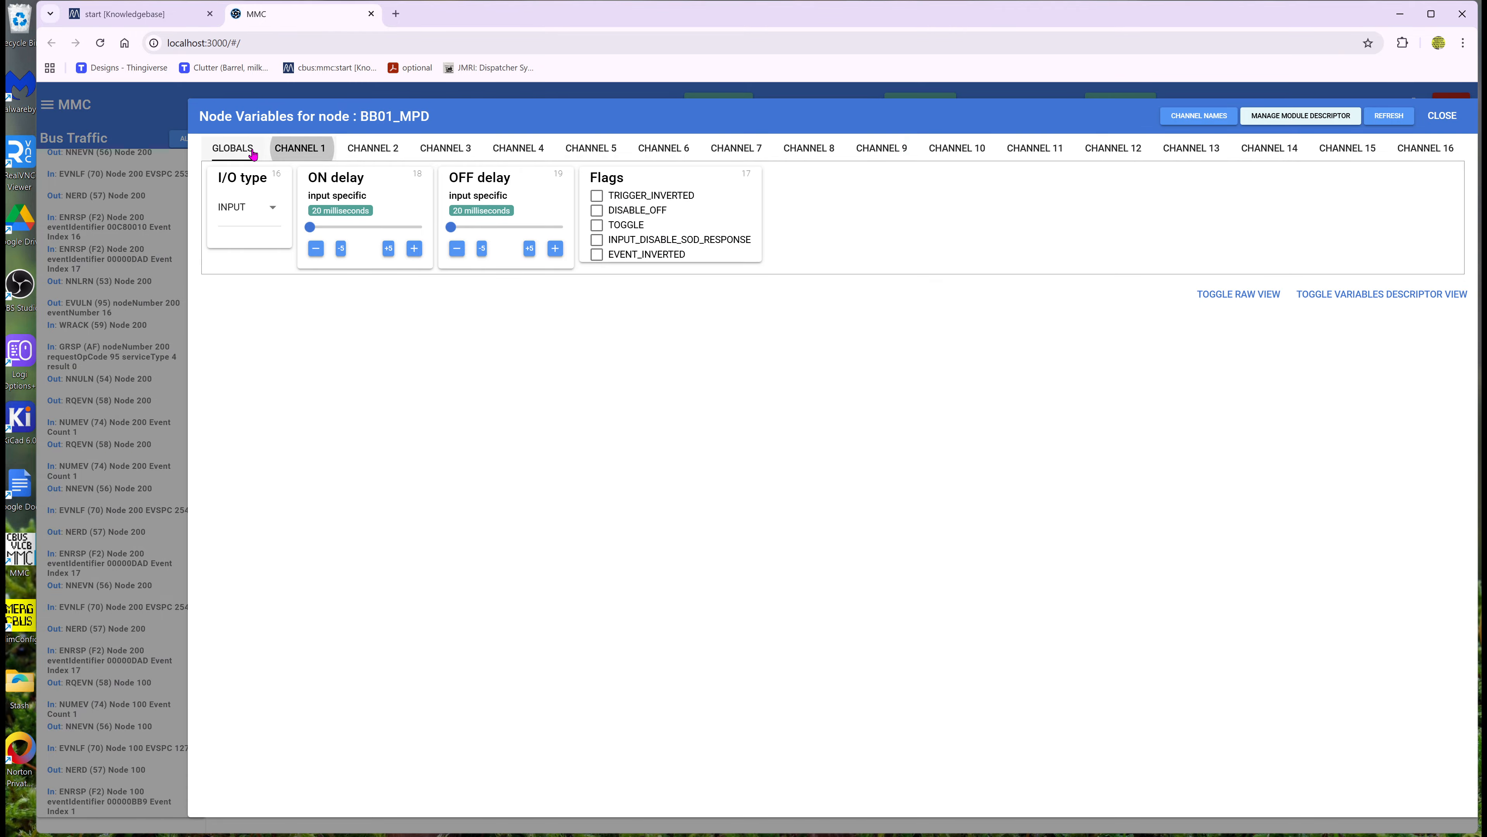
click(246, 207)
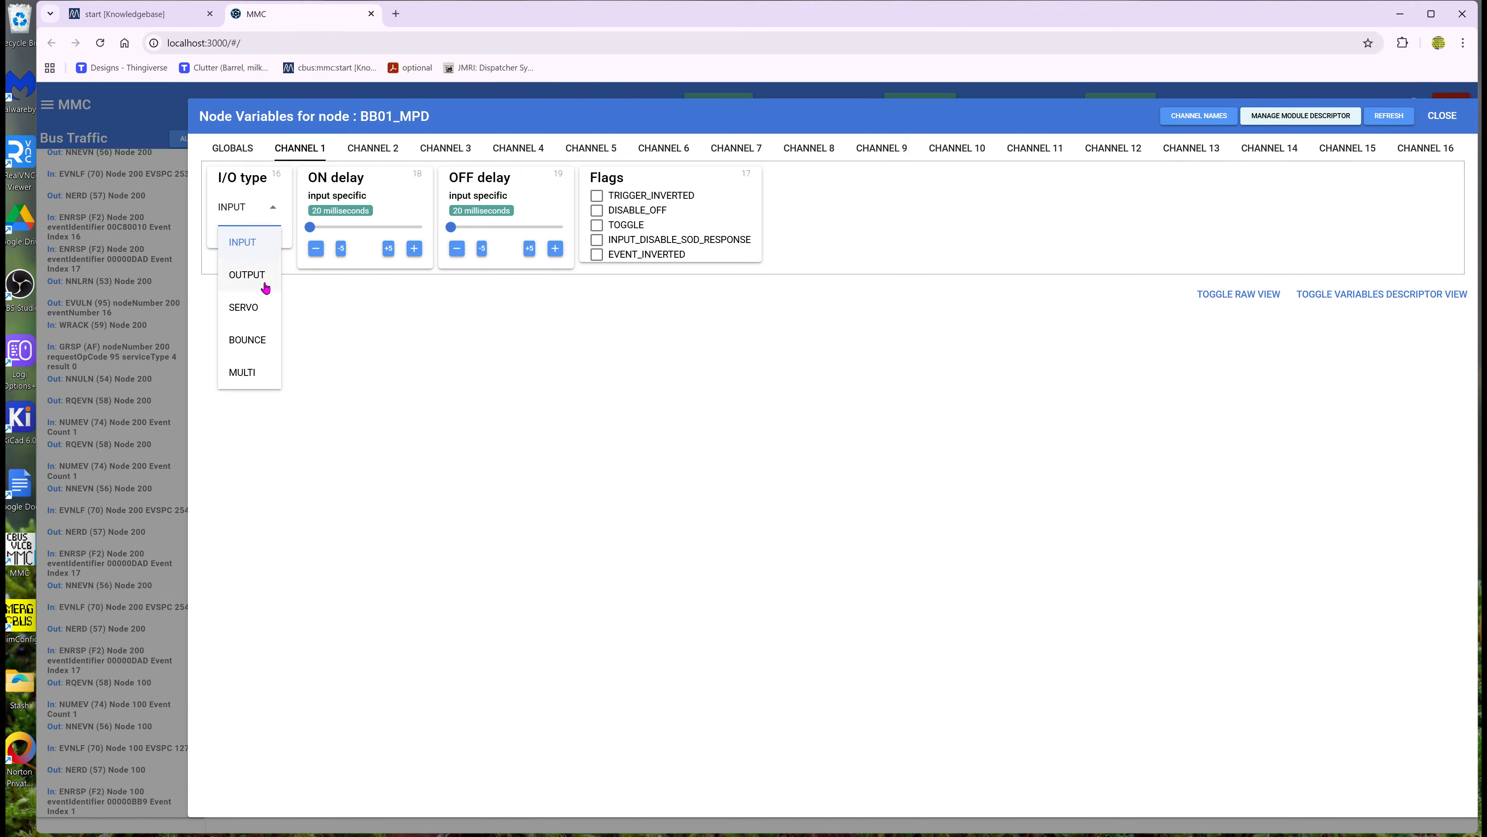
click(248, 308)
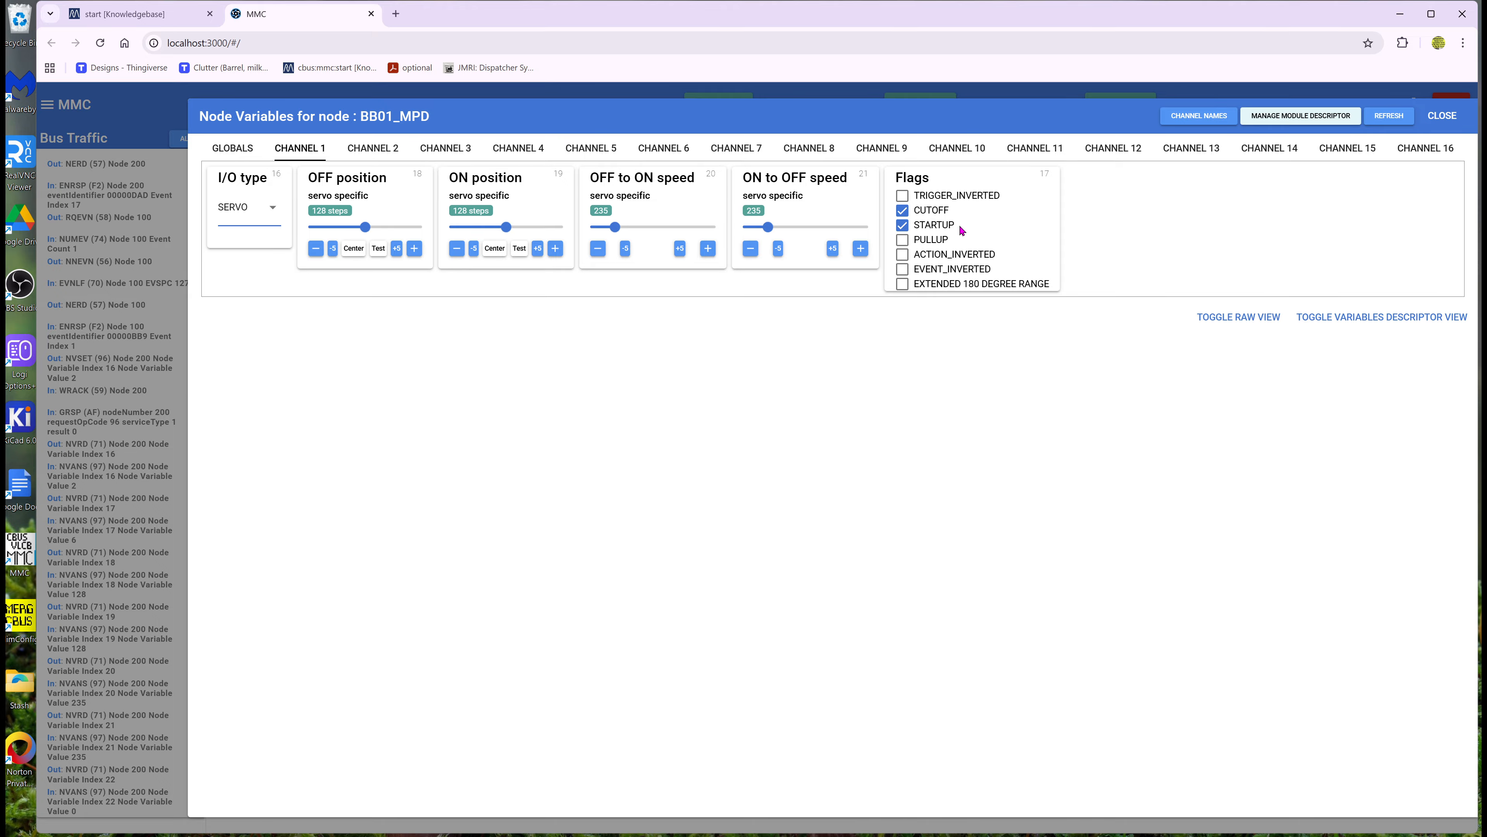
click(902, 228)
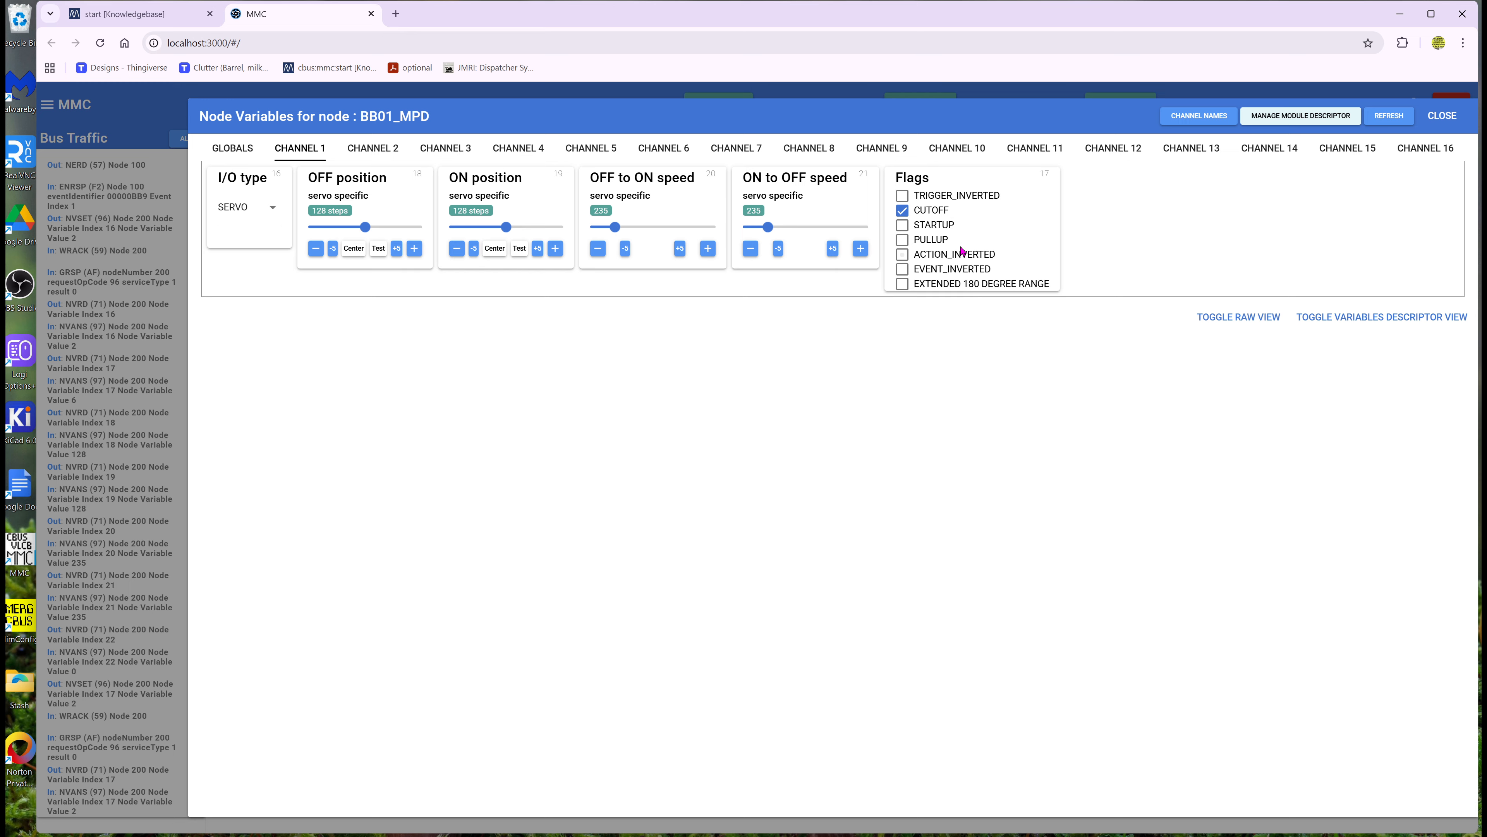
click(902, 240)
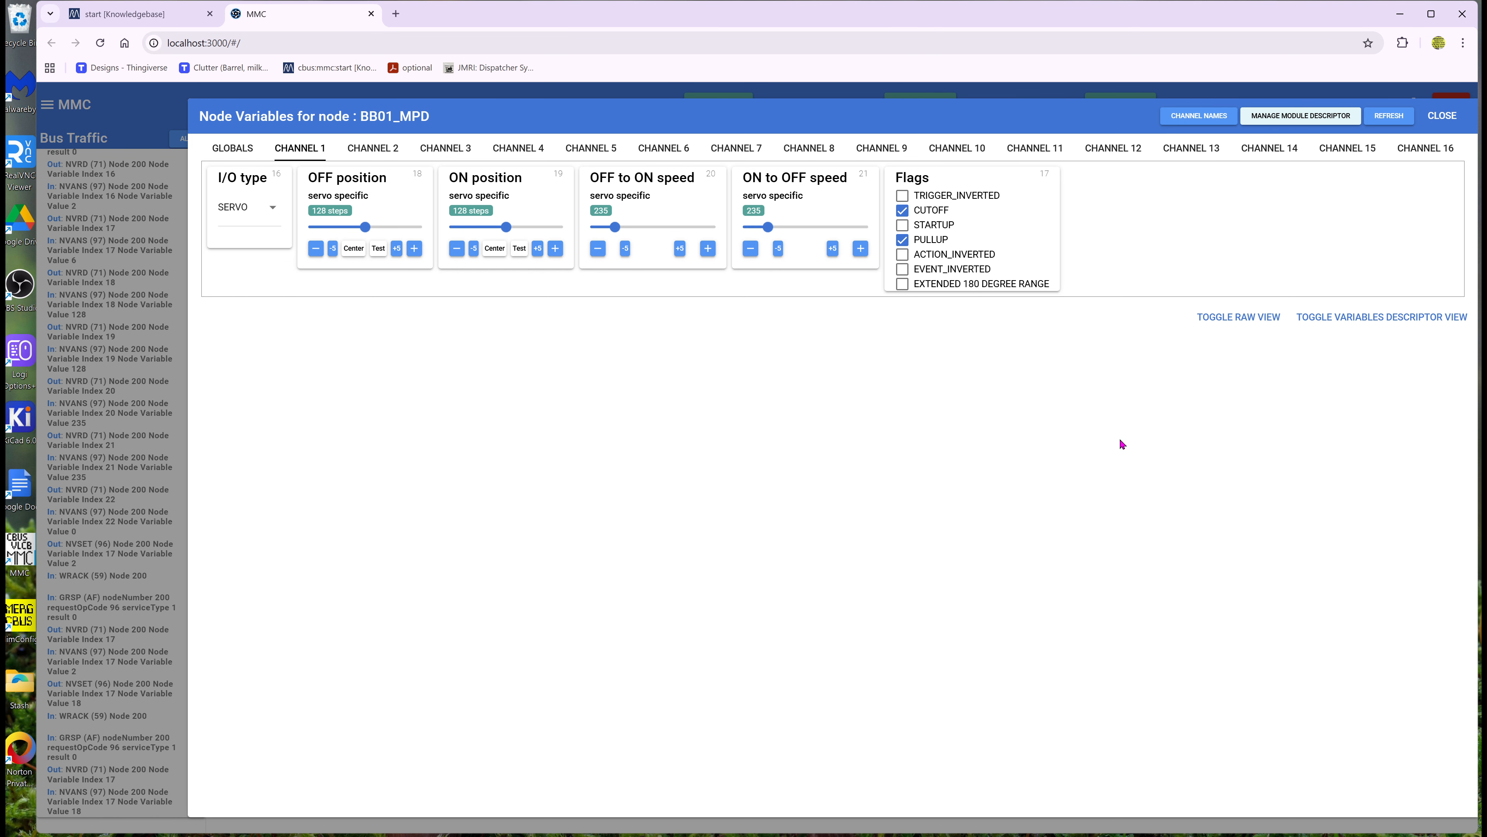
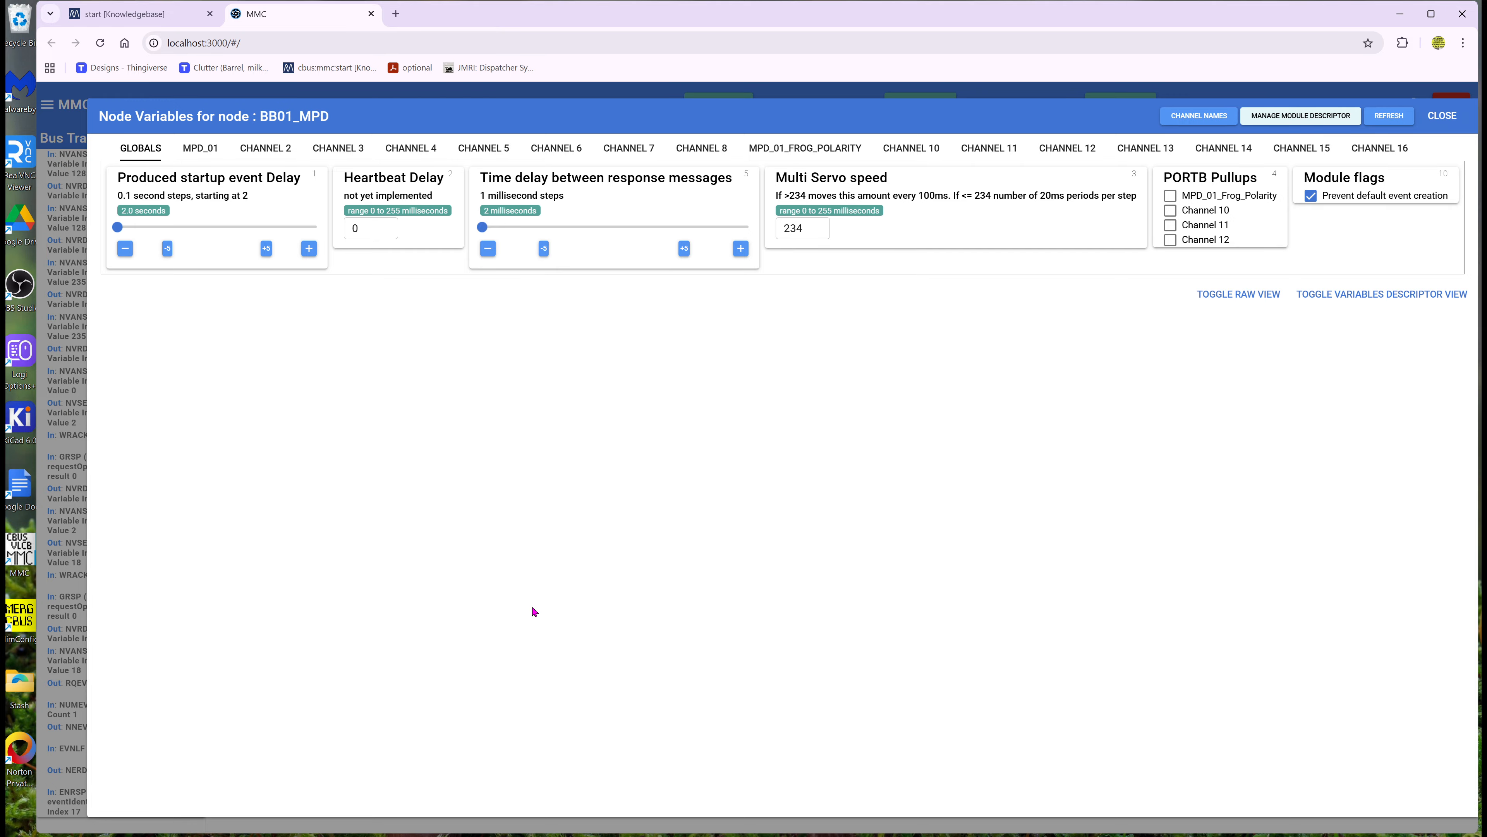
- Close the node variables of BB01_MPD and look up the planned event names and numbers in the PowerPoint presentation
click(1440, 116)
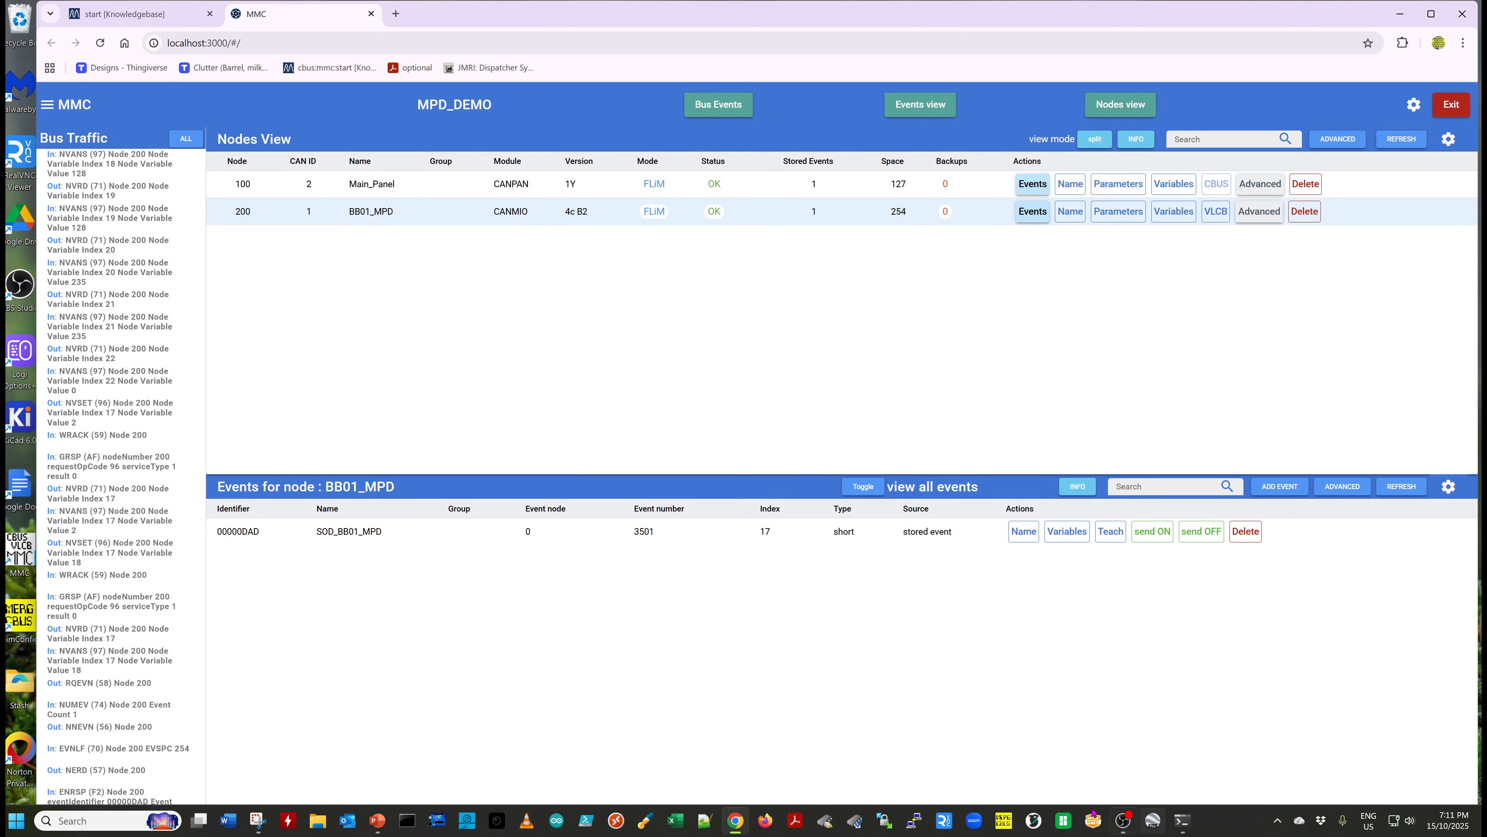
click(377, 820)
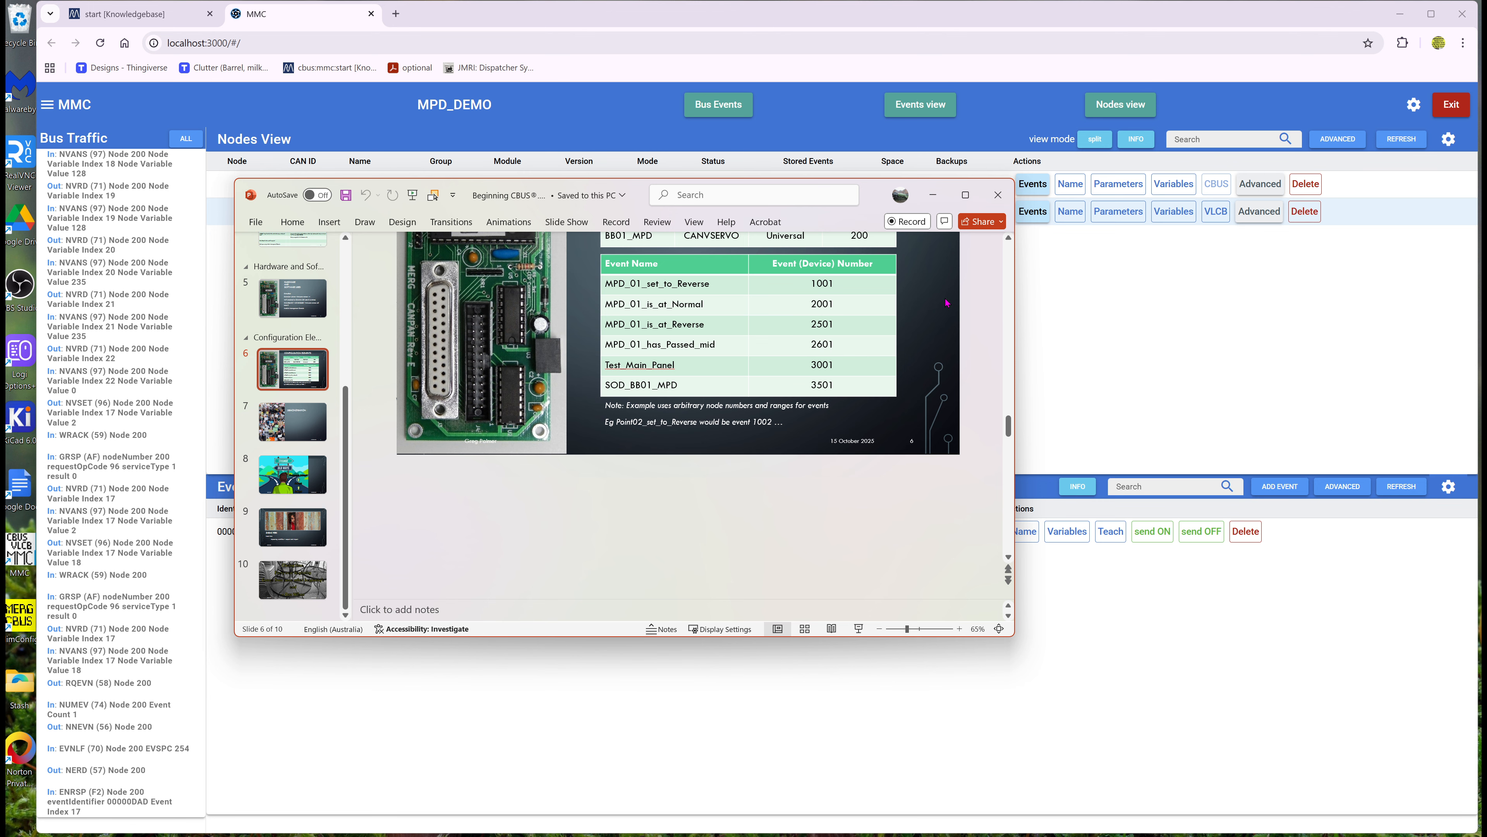
click(936, 196)
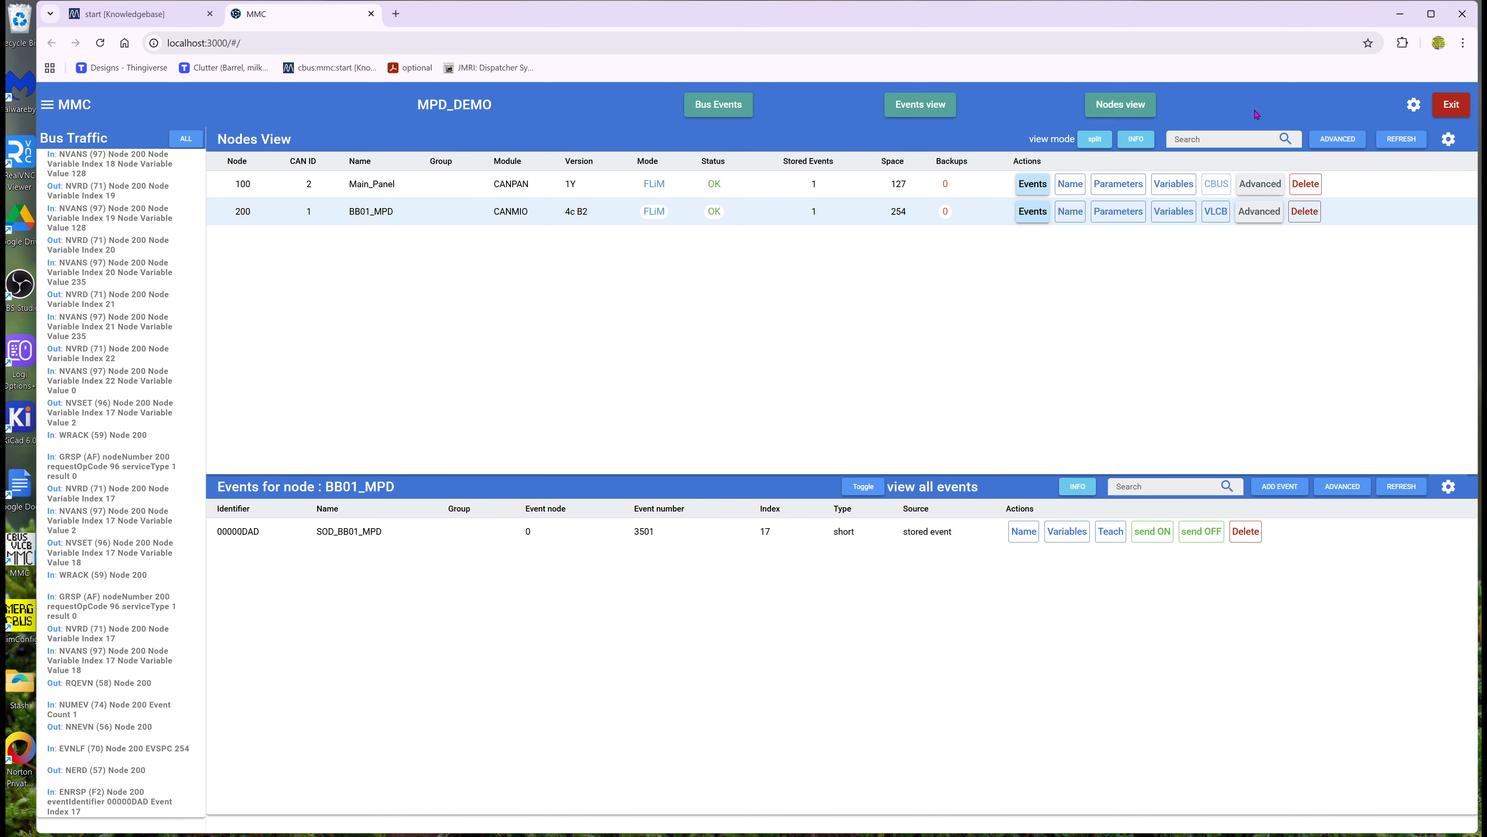
- Add a short event with device number 1001 named MPD_01_set_to_Reverse, checking the number against the event table in the PowerPoint presentation
click(936, 107)
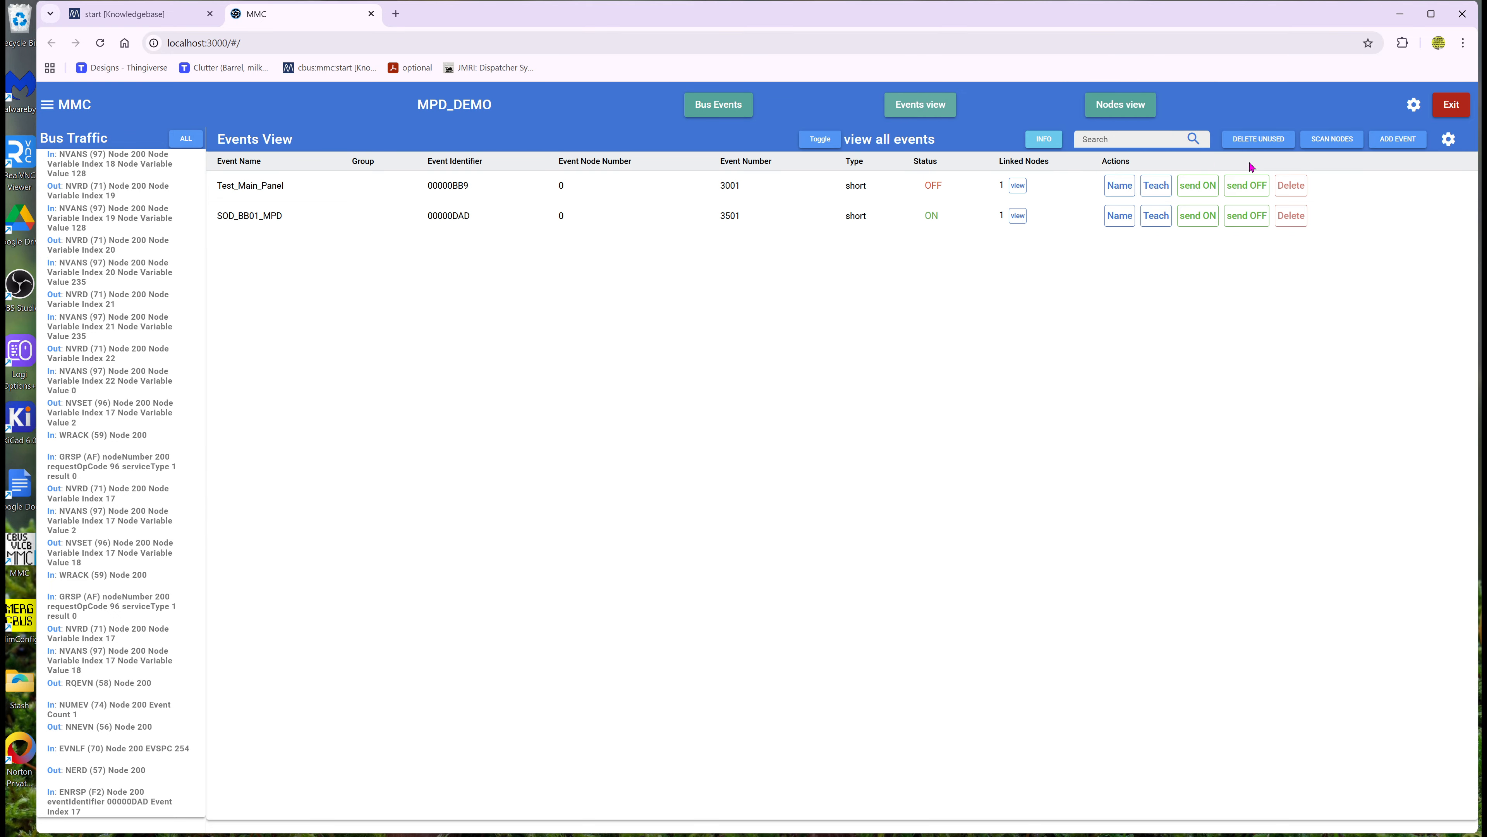
click(1393, 141)
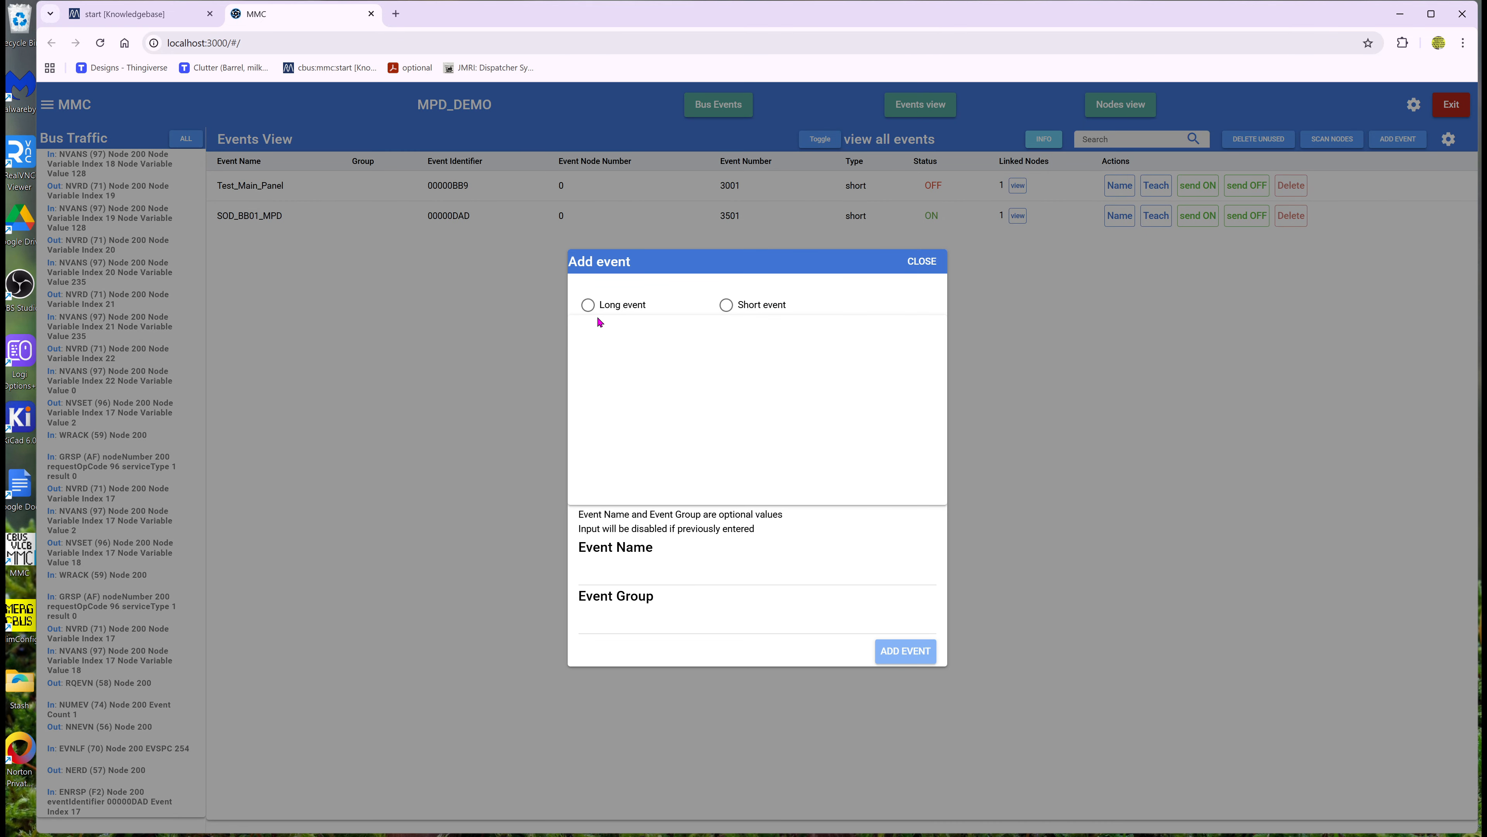
click(726, 305)
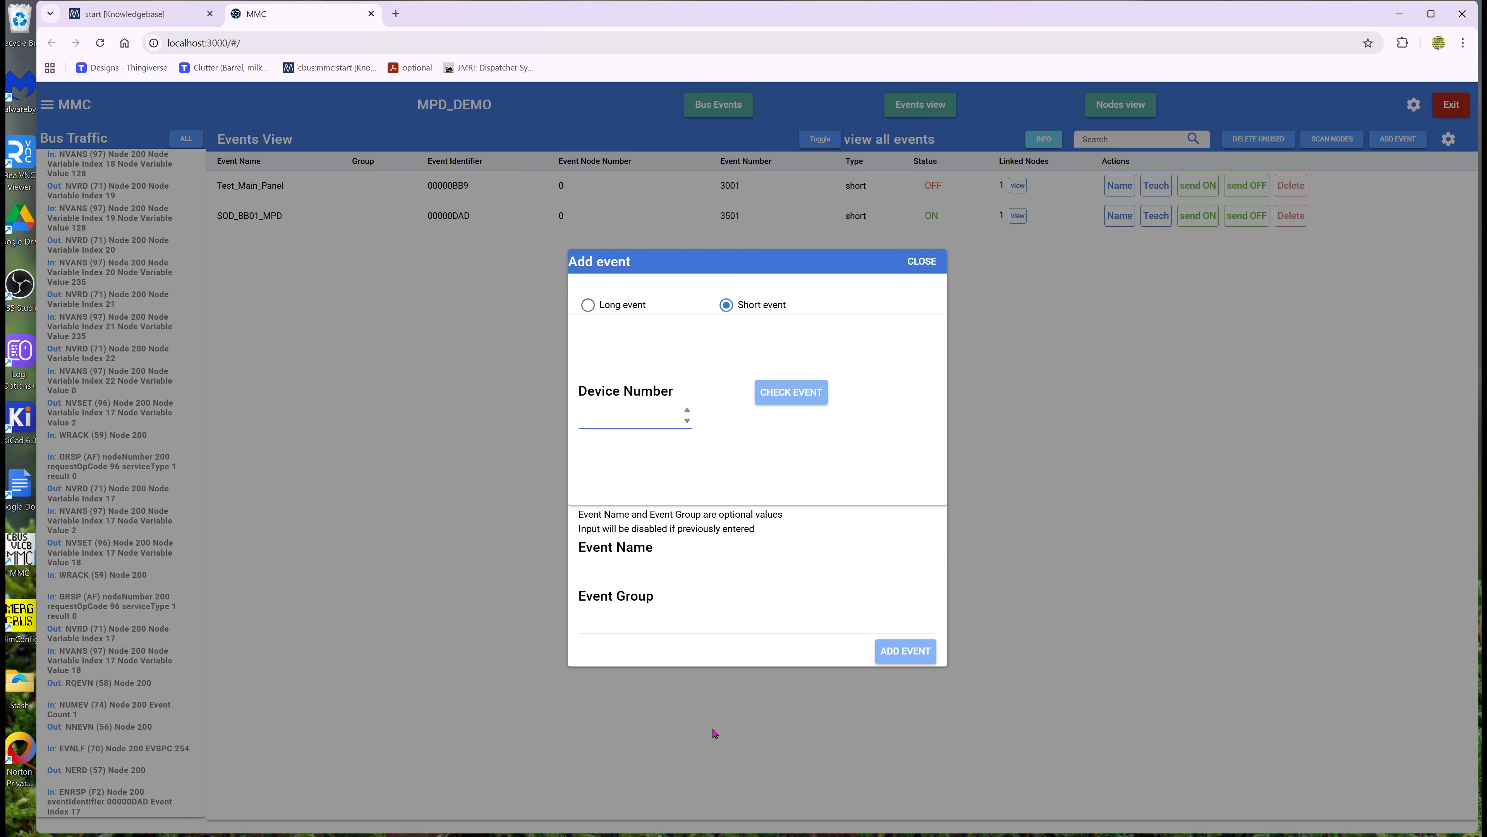
mouse_move(186, 832)
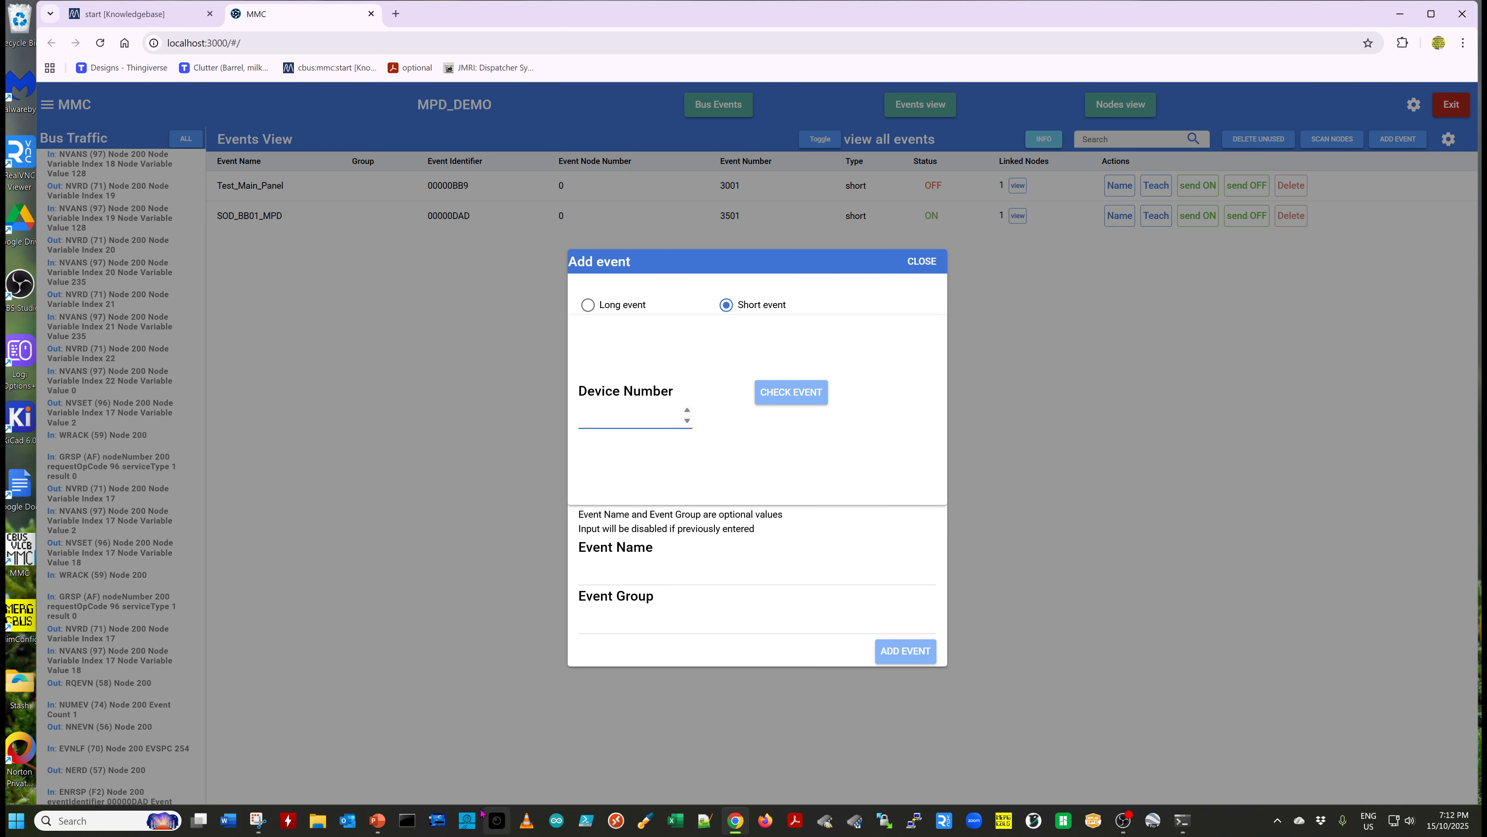
click(378, 822)
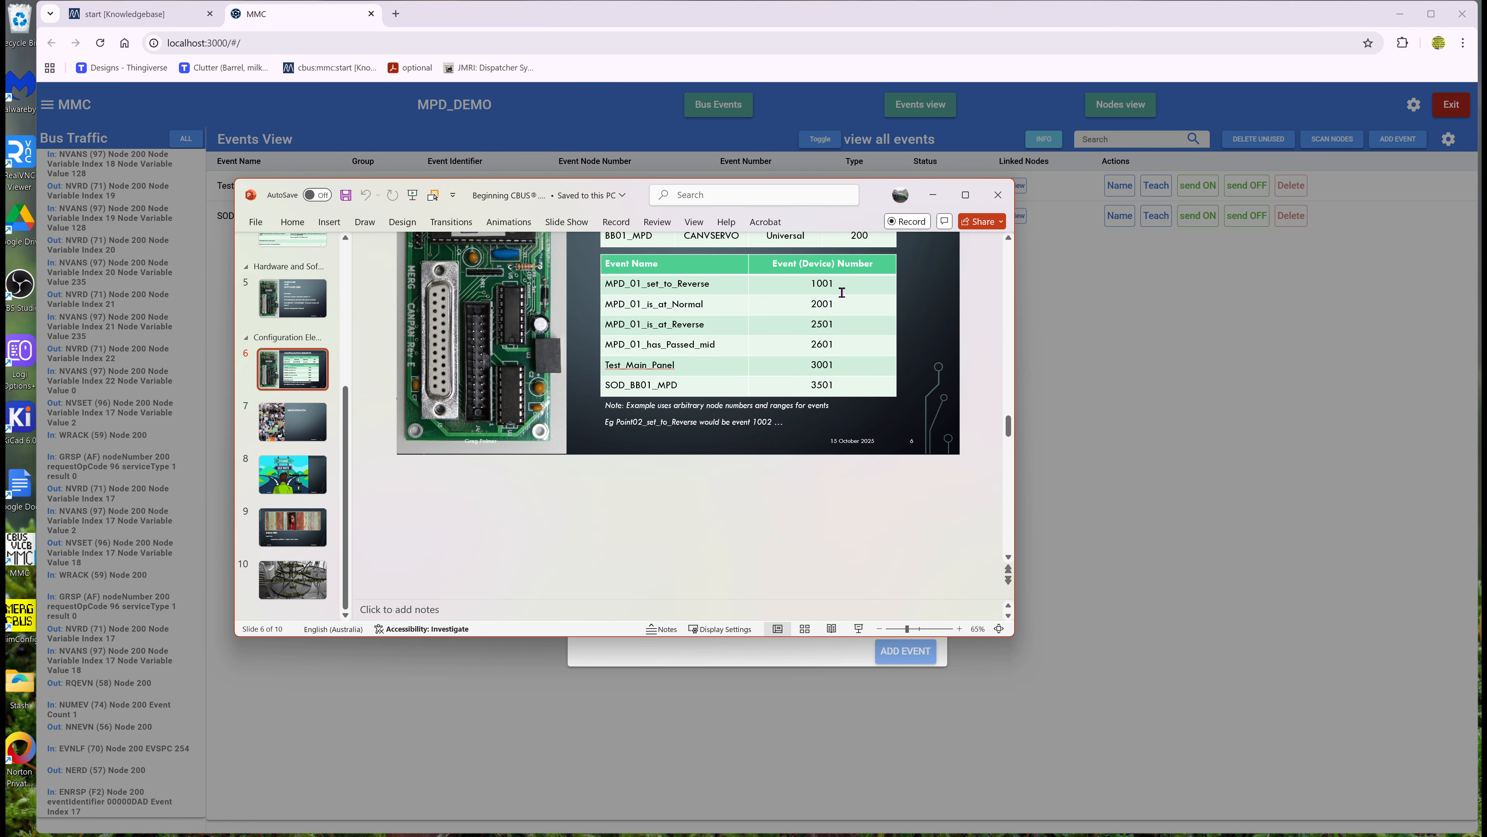
click(933, 194)
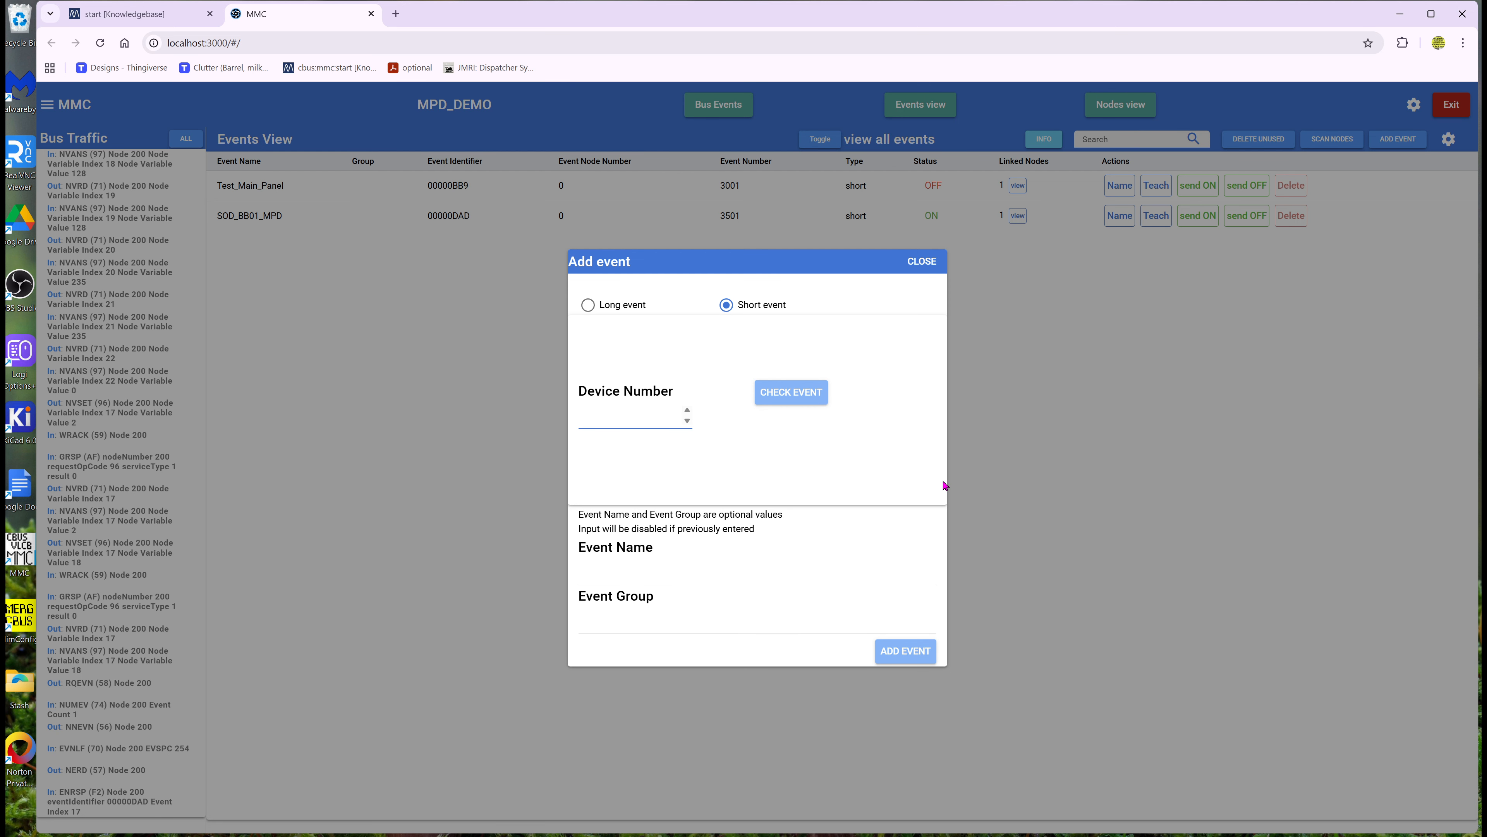
text(1001)
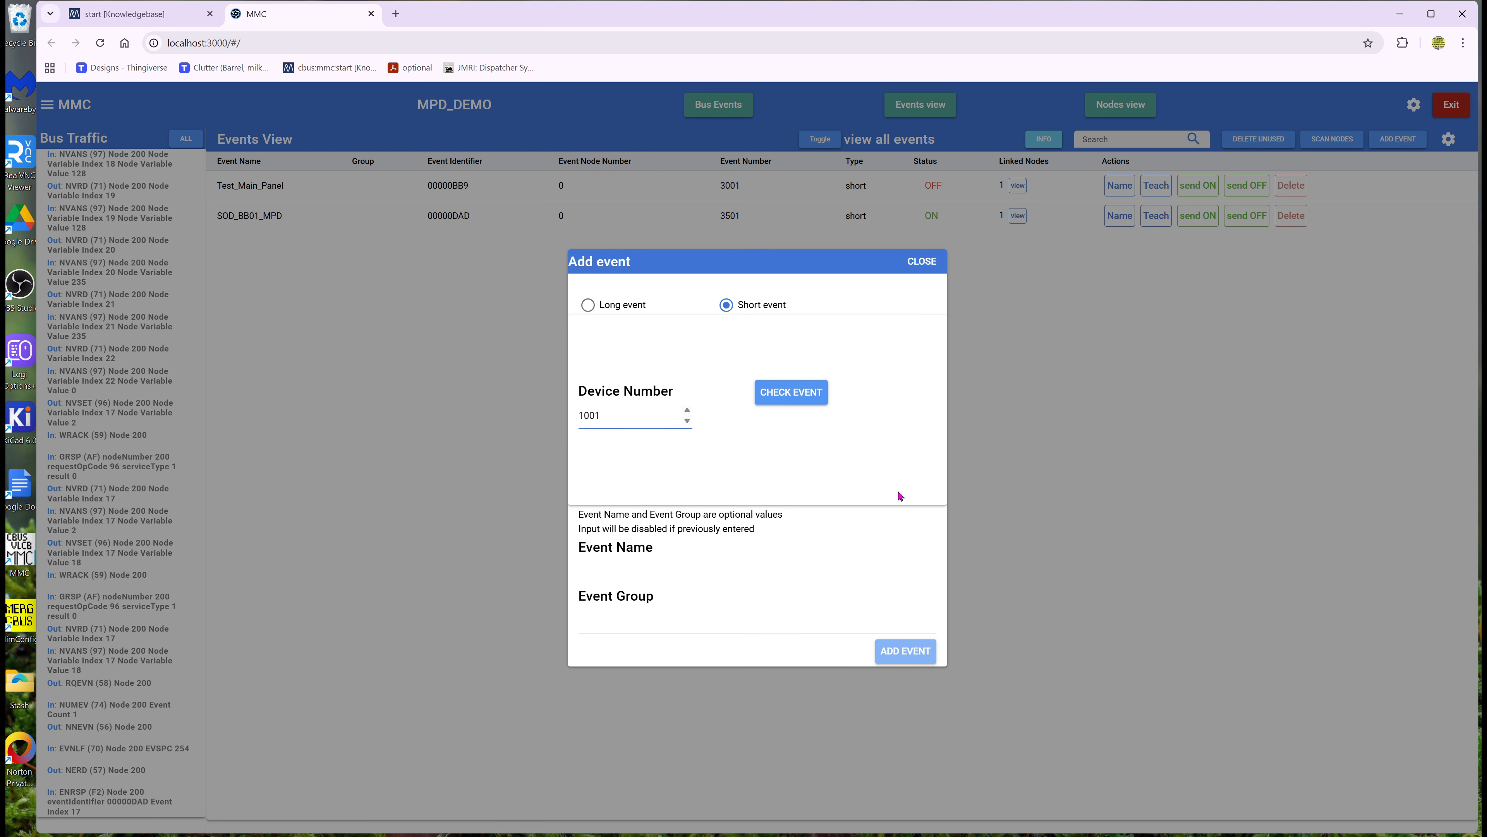
click(806, 391)
click(669, 579)
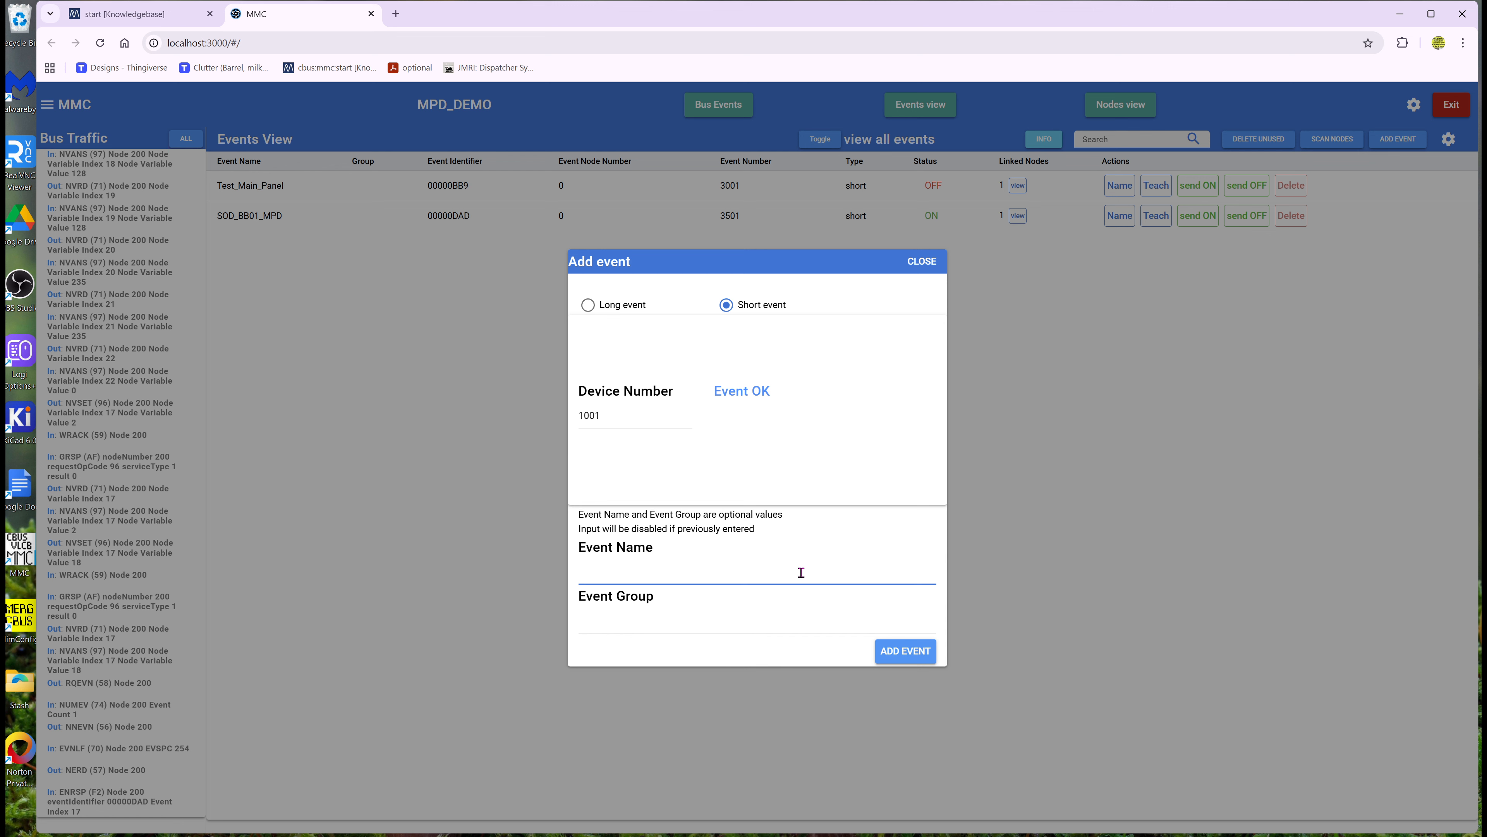
text(MPD_01_set_to_Reverse)
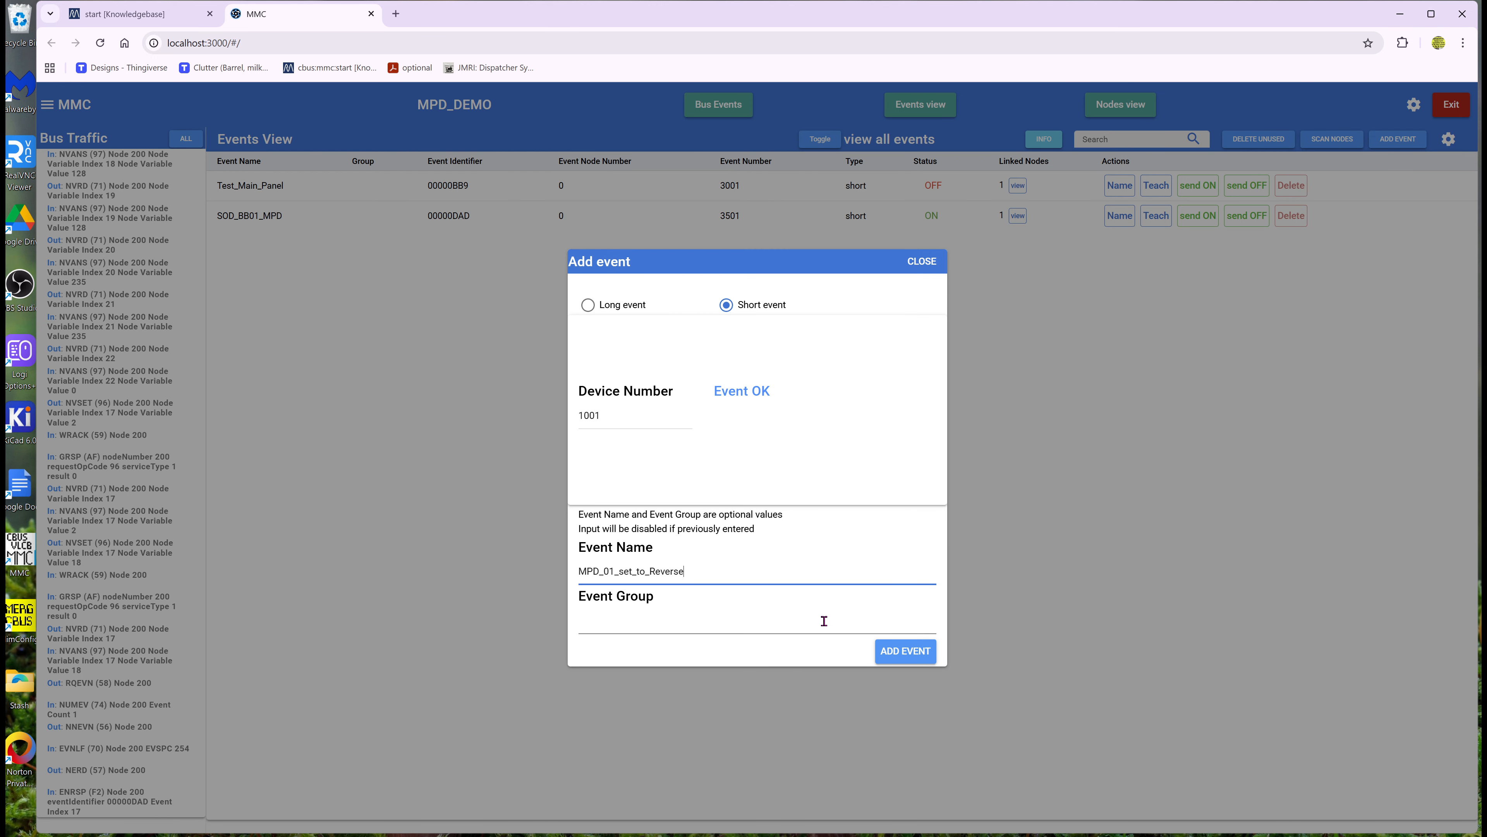
click(919, 656)
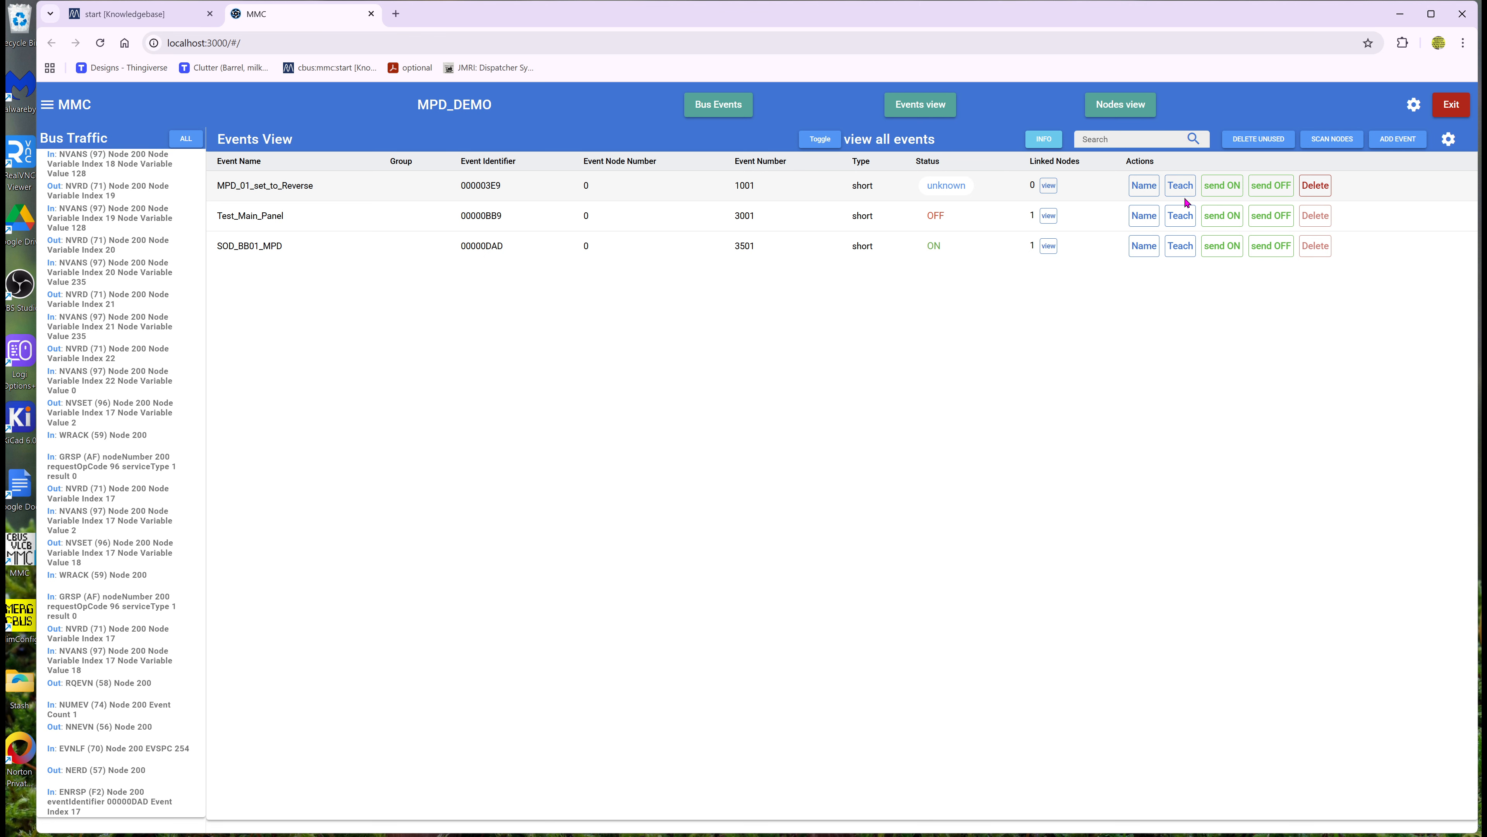
- Teach the event MPD_01_set_to_Reverse to node 200: BB01_MPD
click(1180, 186)
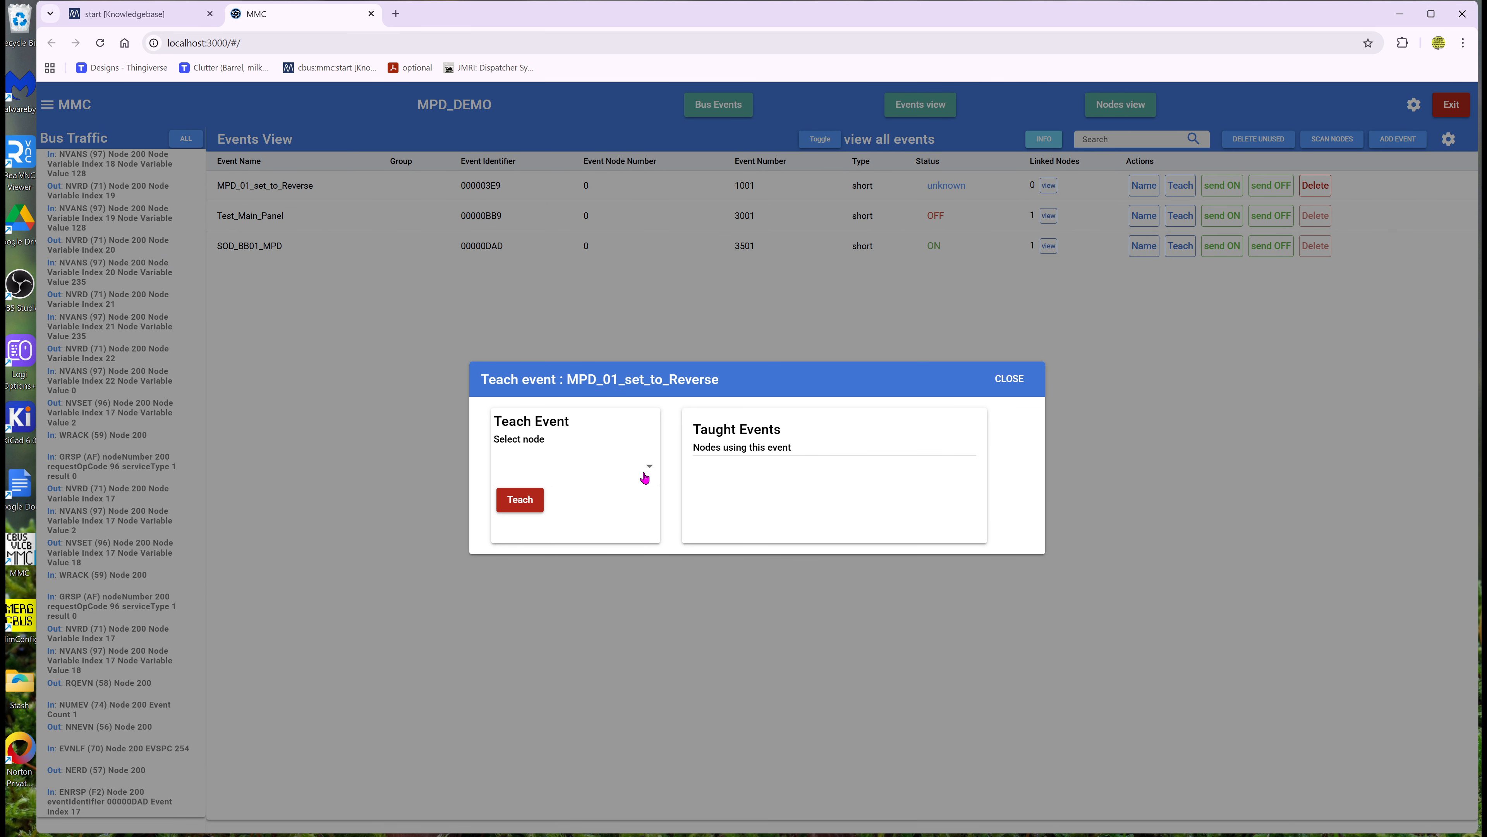
click(645, 477)
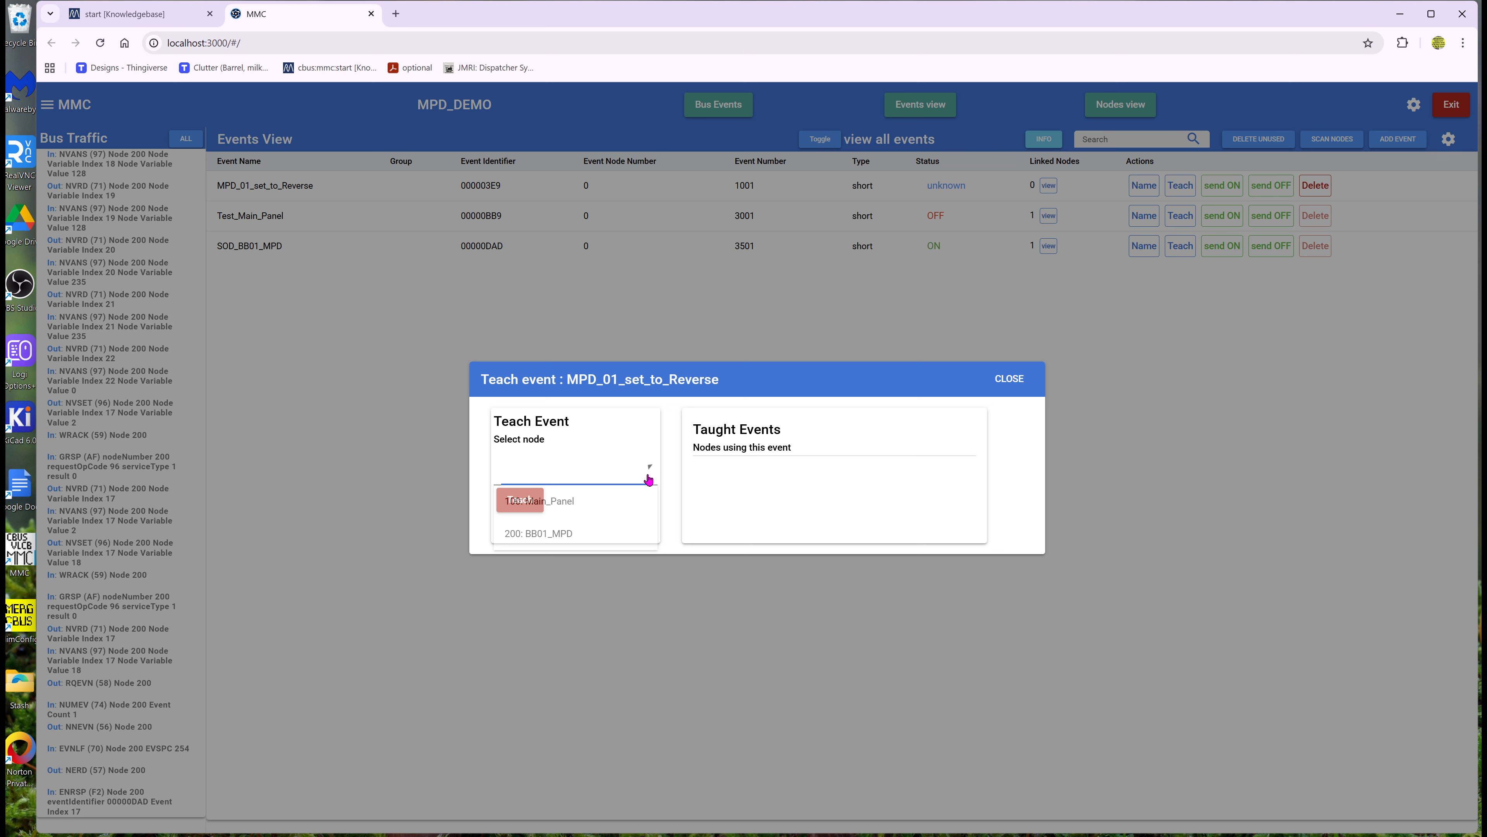
click(537, 543)
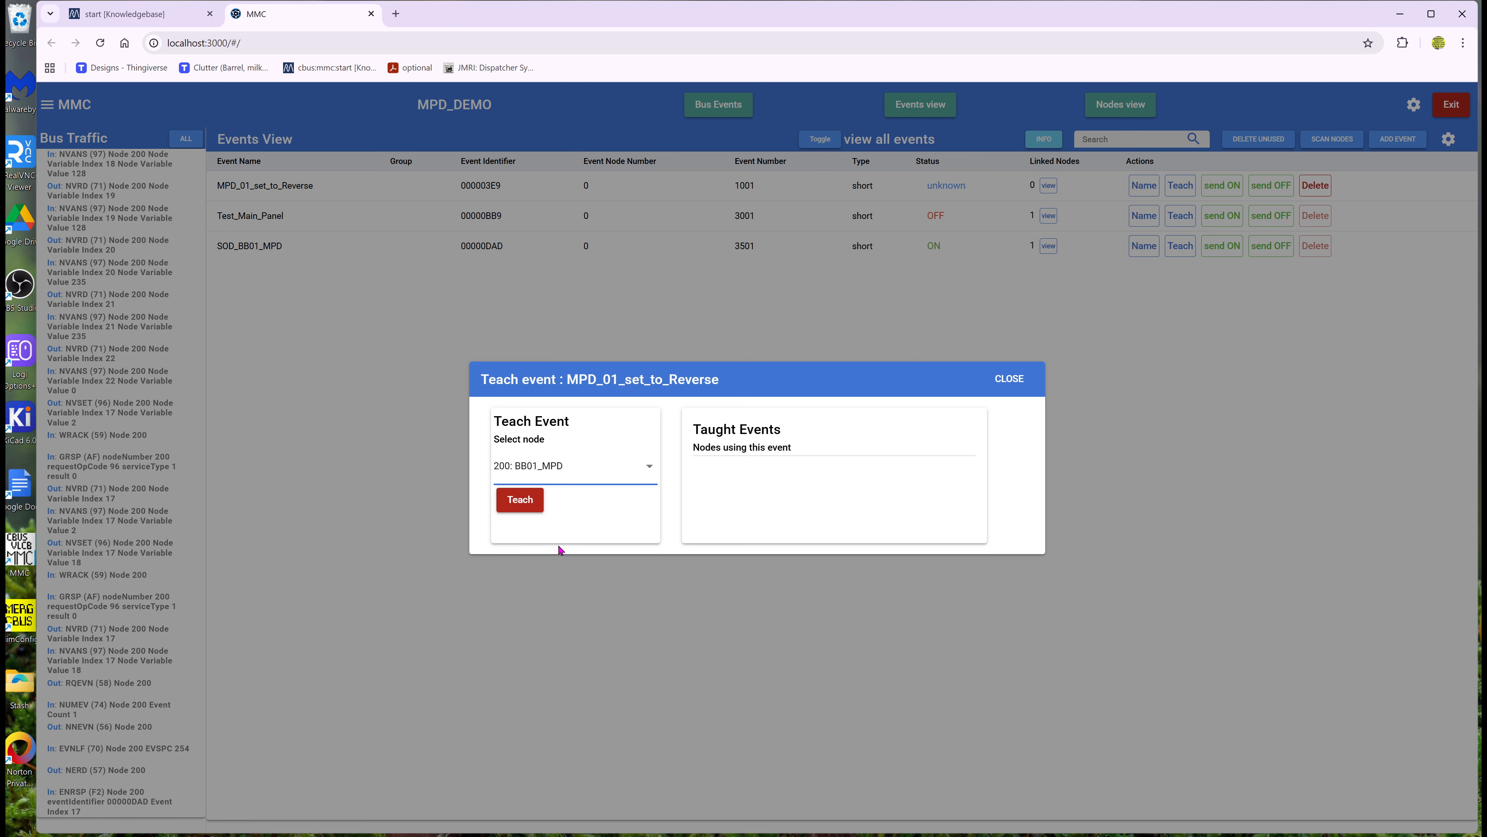
click(535, 507)
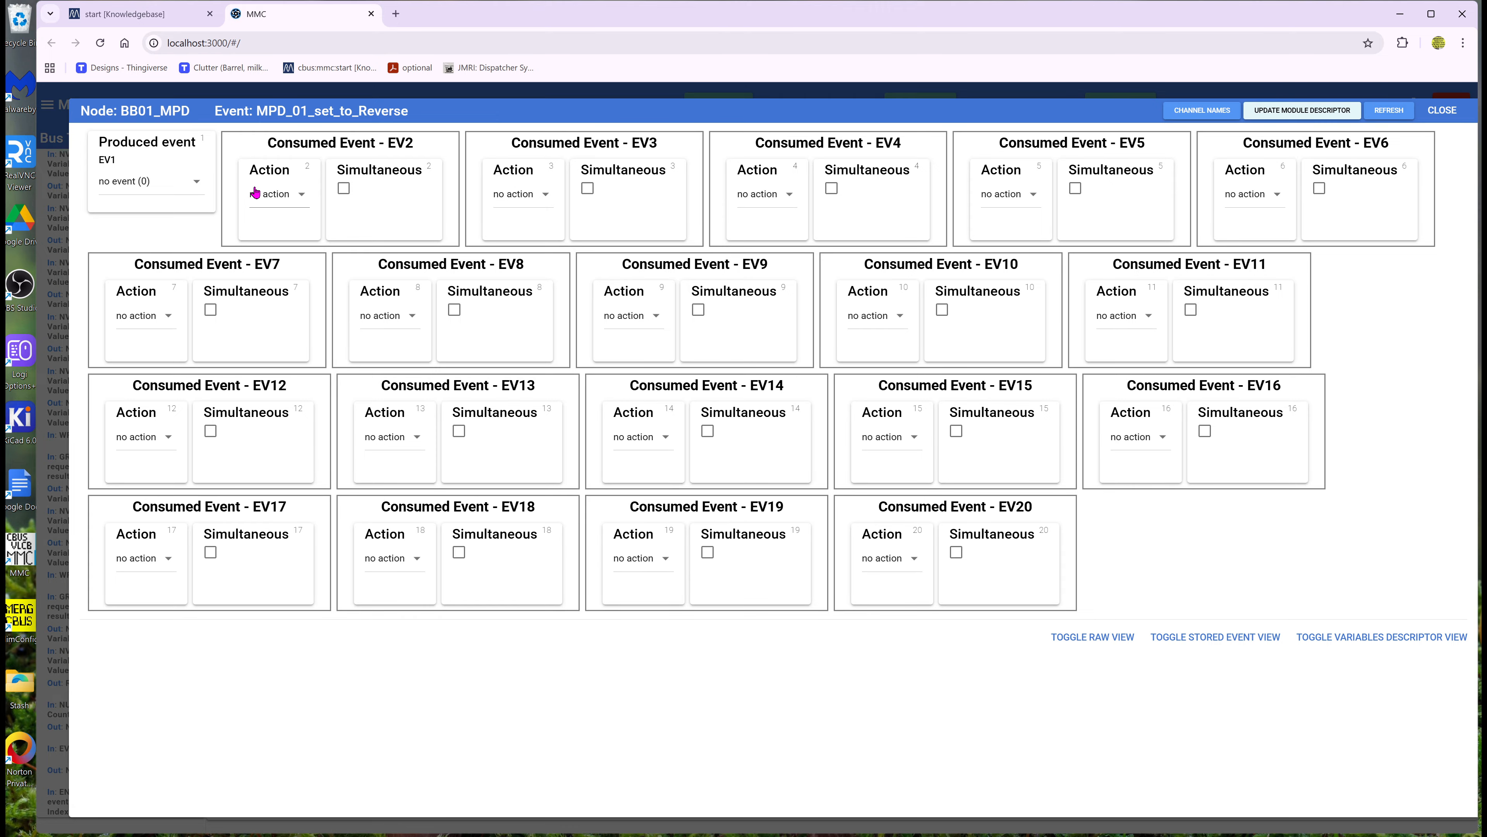
- Set the consumed event EV2 action of MPD_01_set_to_Reverse to MPD_01 - Change and return to the nodes list
click(298, 194)
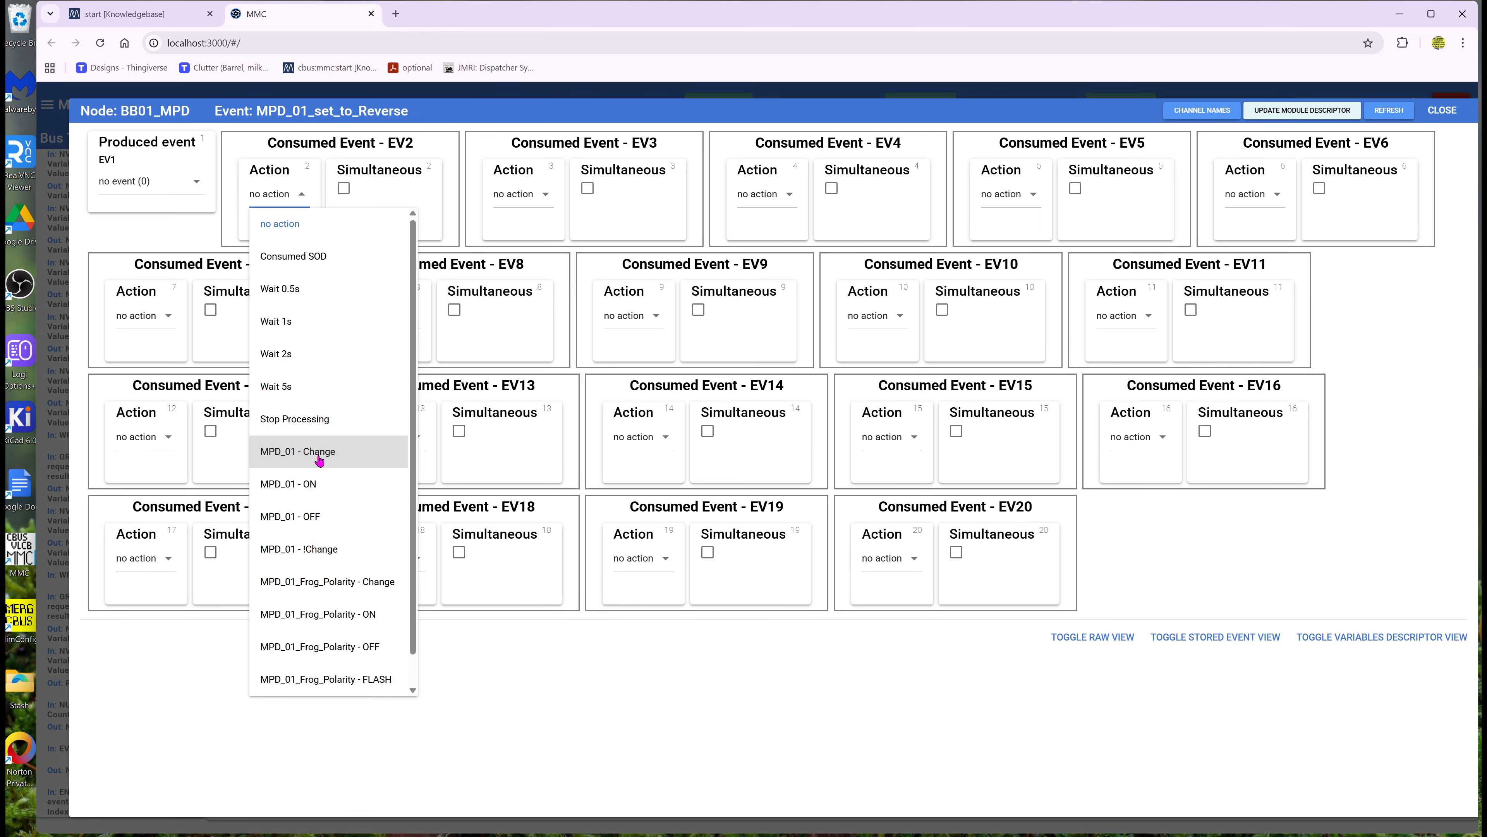
click(319, 460)
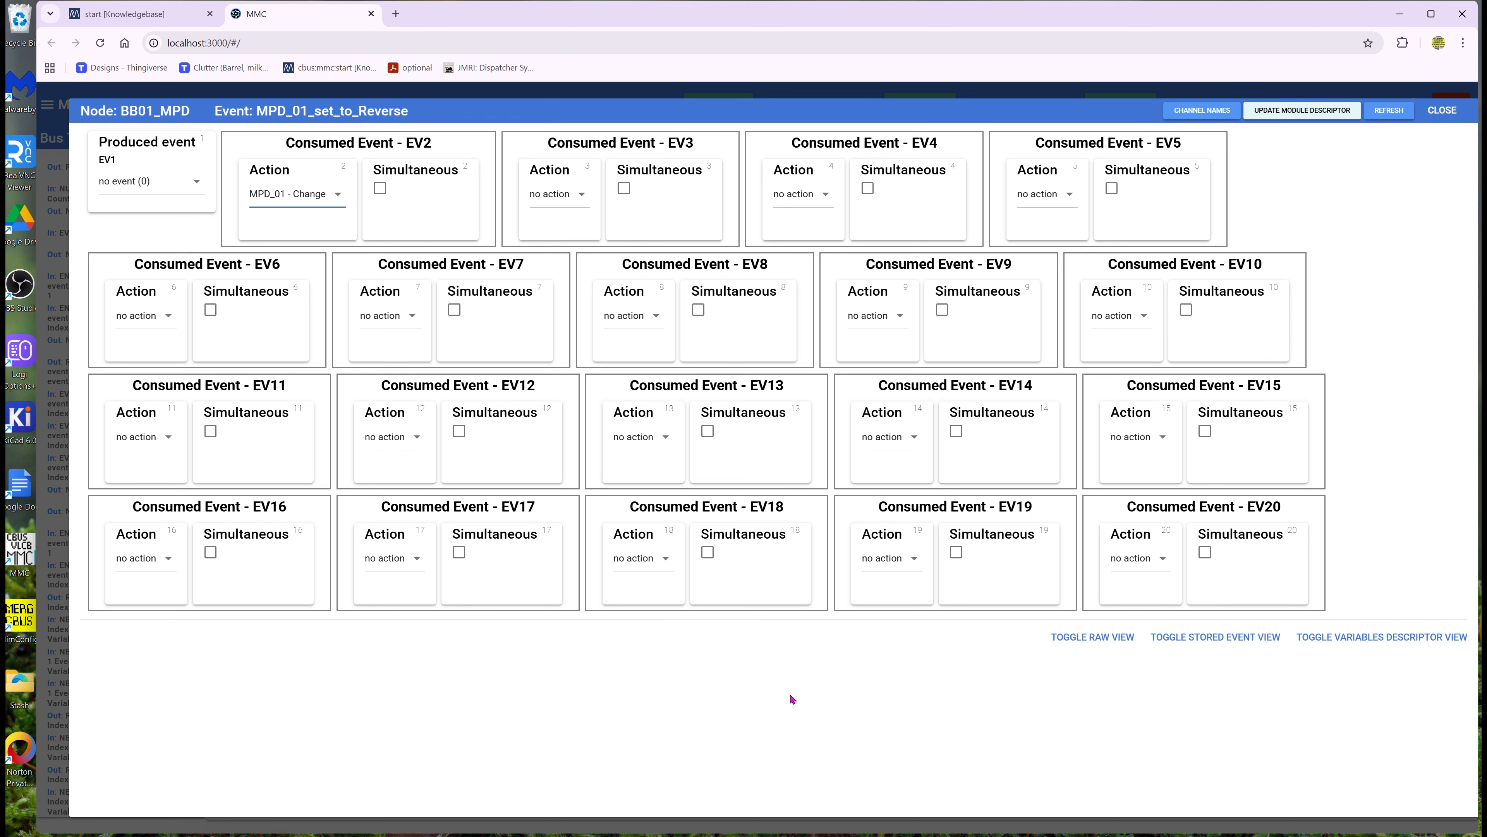
click(1442, 111)
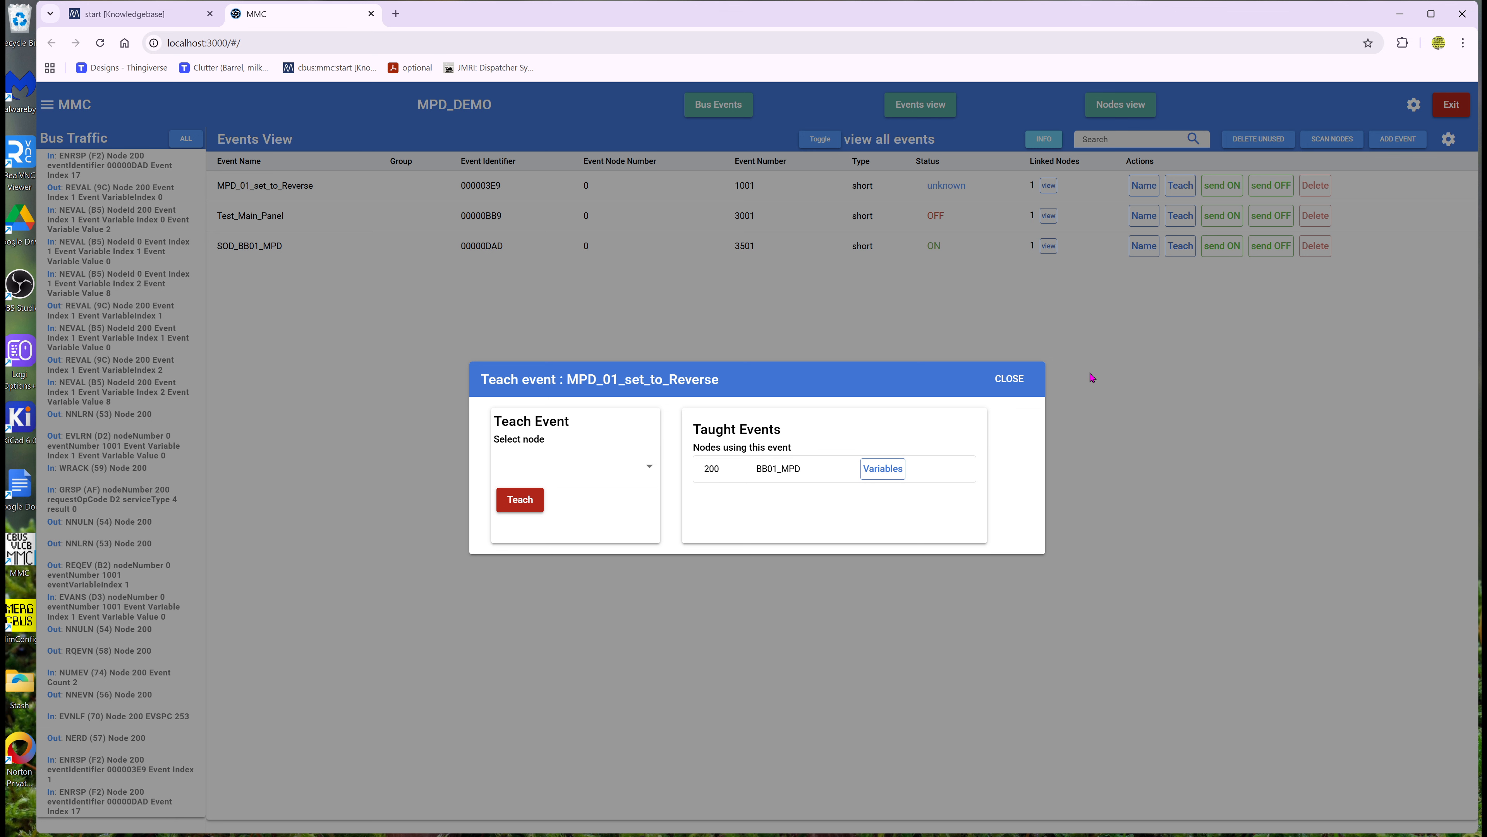
click(1010, 379)
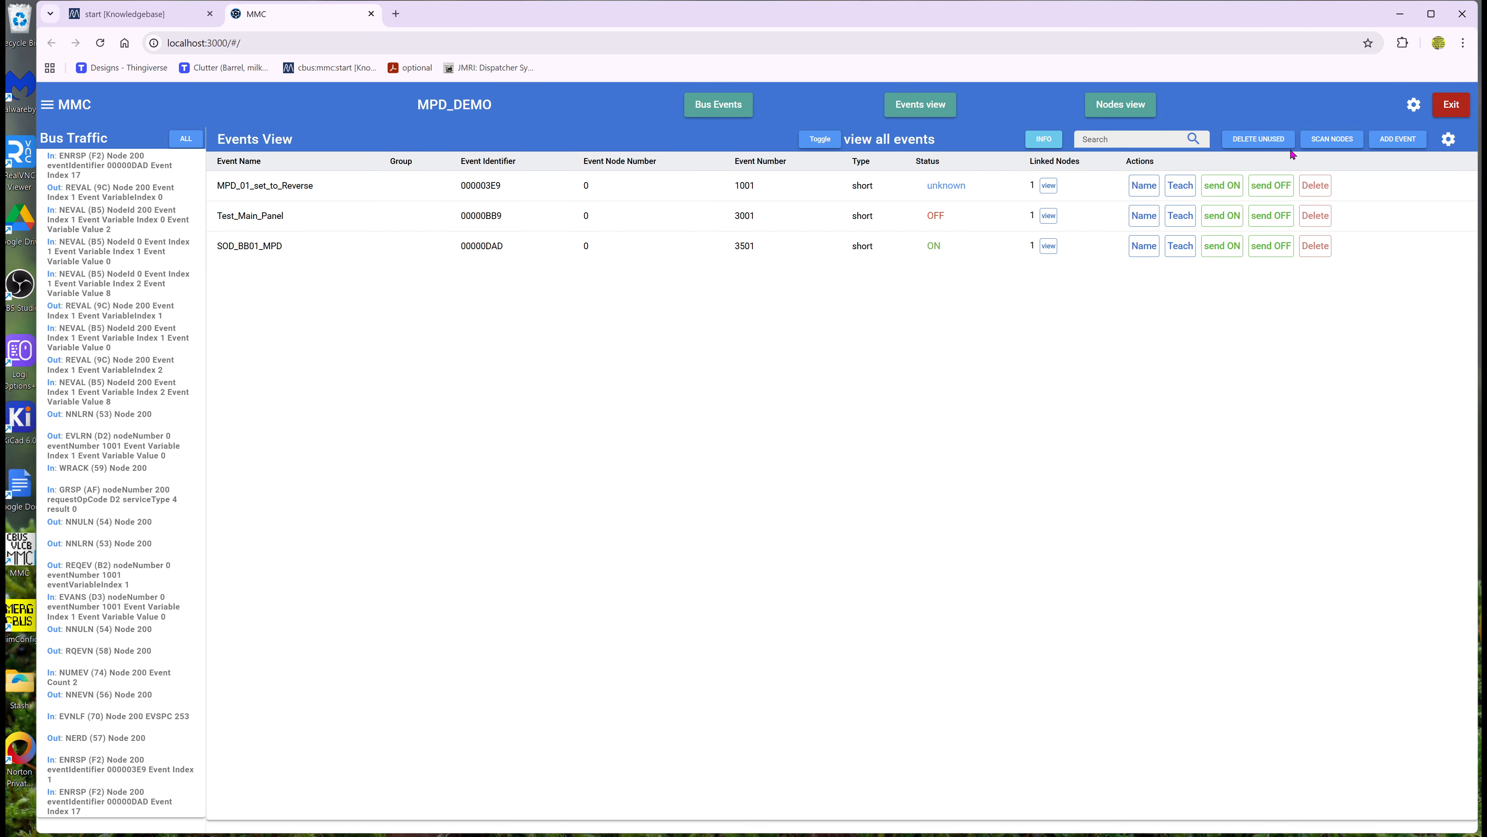
click(1127, 104)
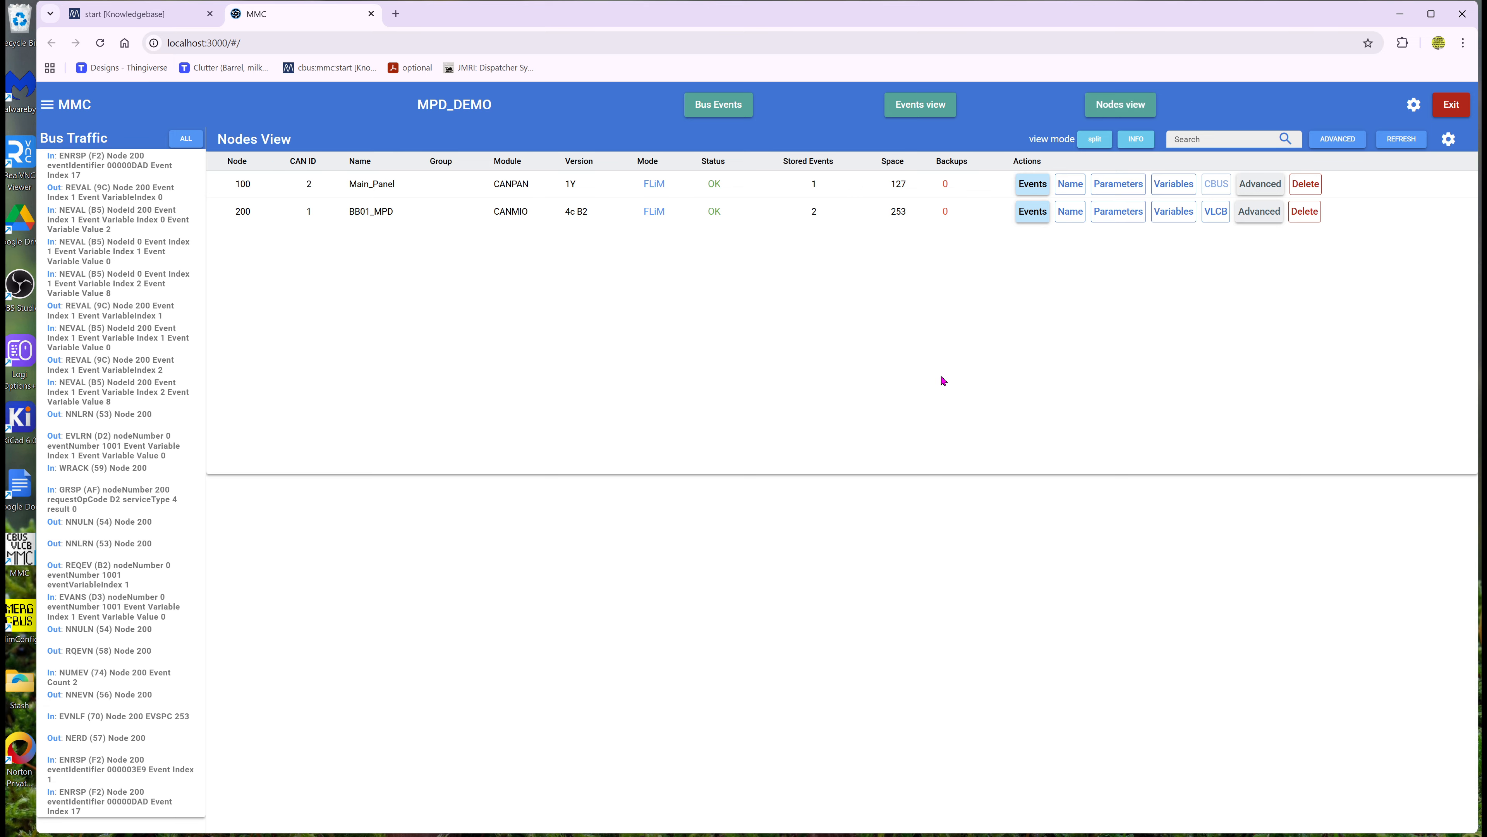
- In the node variables of BB01_MPD, set the MPD_01 servo's OFF position to 3 steps and ON position to 243 steps
click(1183, 212)
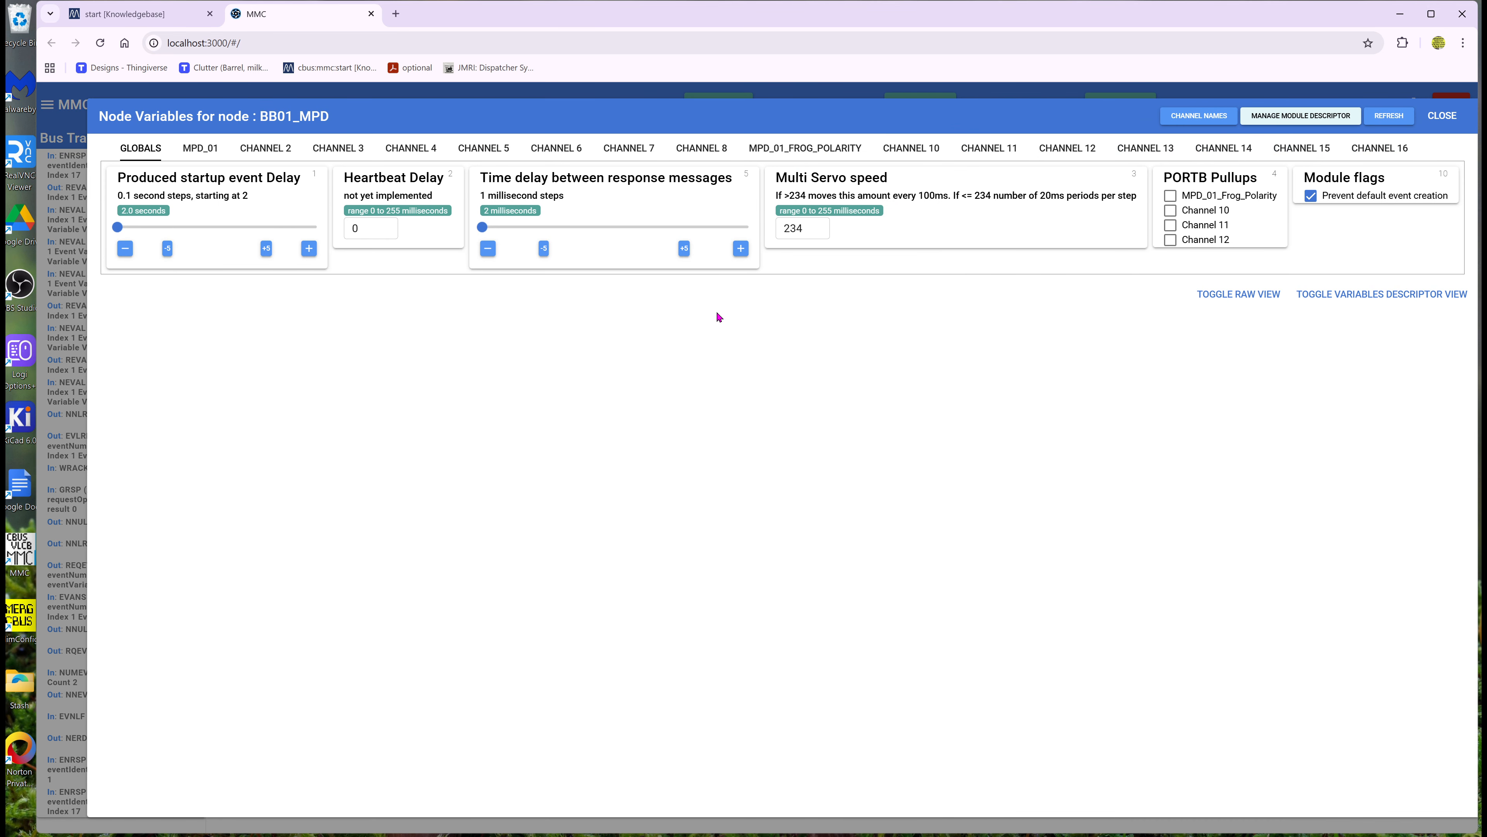
click(199, 149)
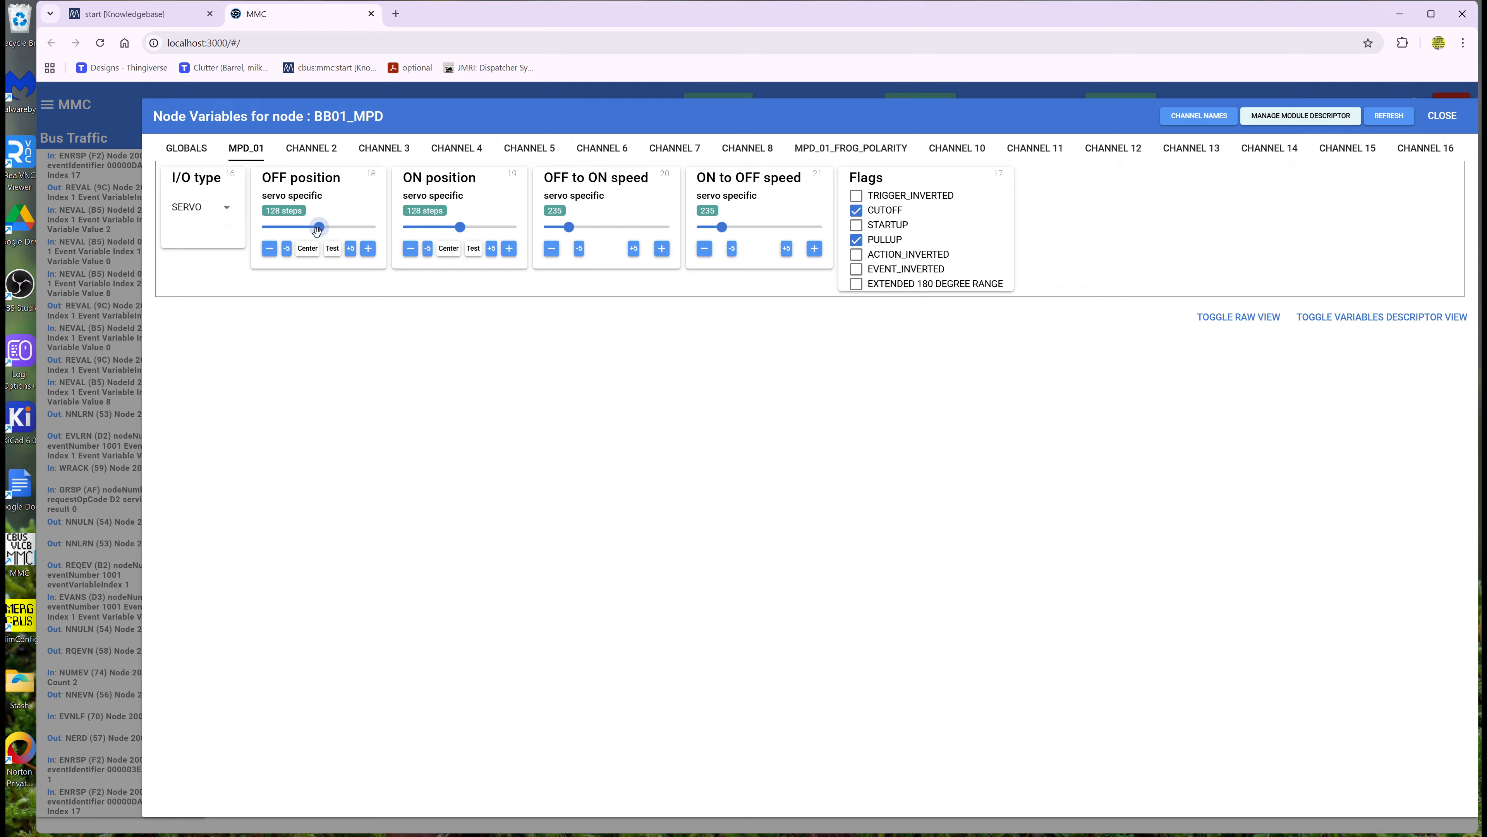
drag(309, 228, 264, 227)
drag(460, 226, 512, 228)
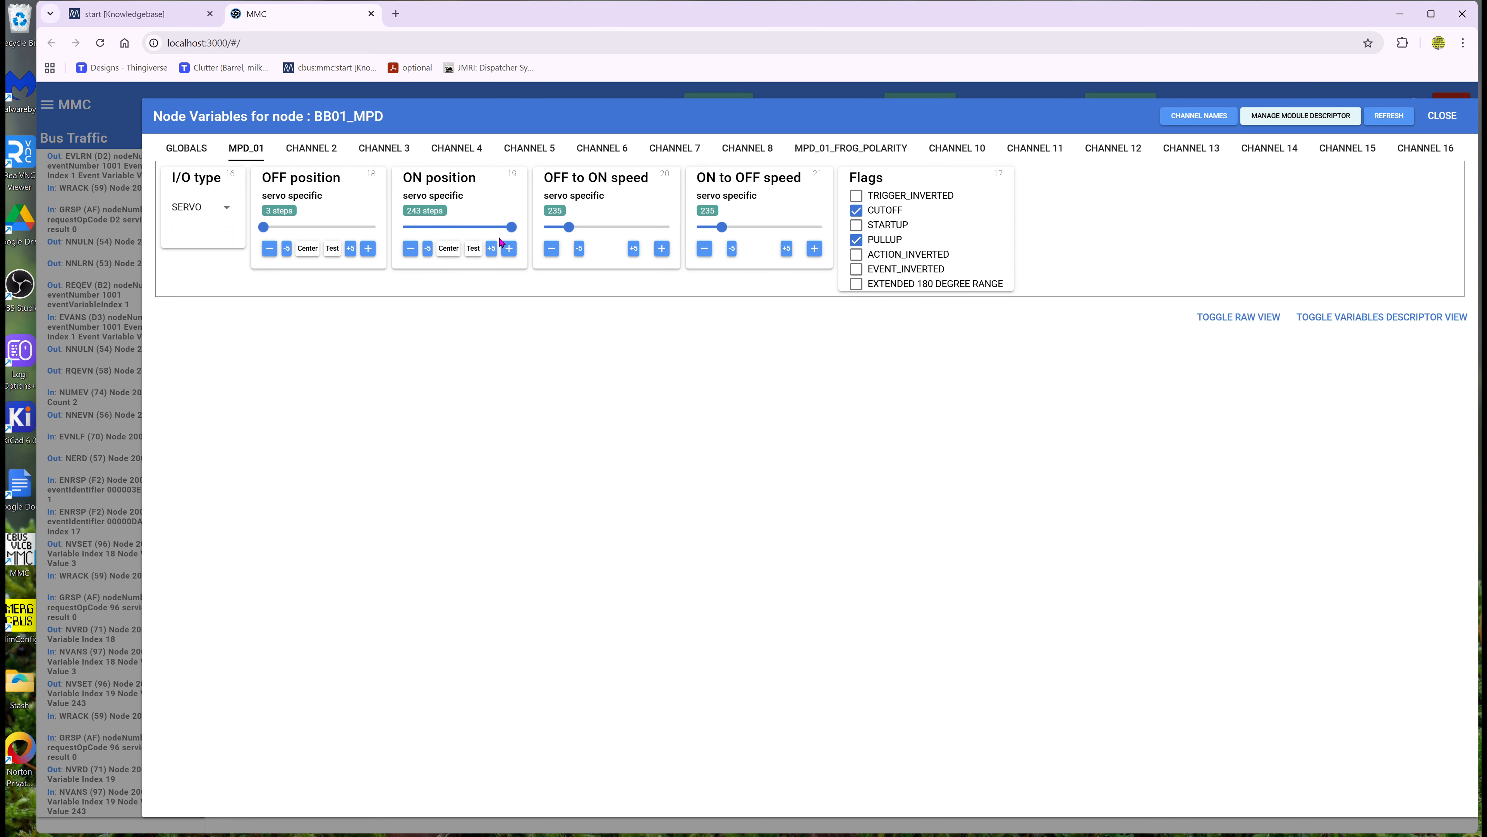
- Set the MPD_01 OFF to ON speed to 239 and ON to OFF speed to 238, and test both servo positions
drag(563, 228, 579, 228)
drag(722, 228, 738, 227)
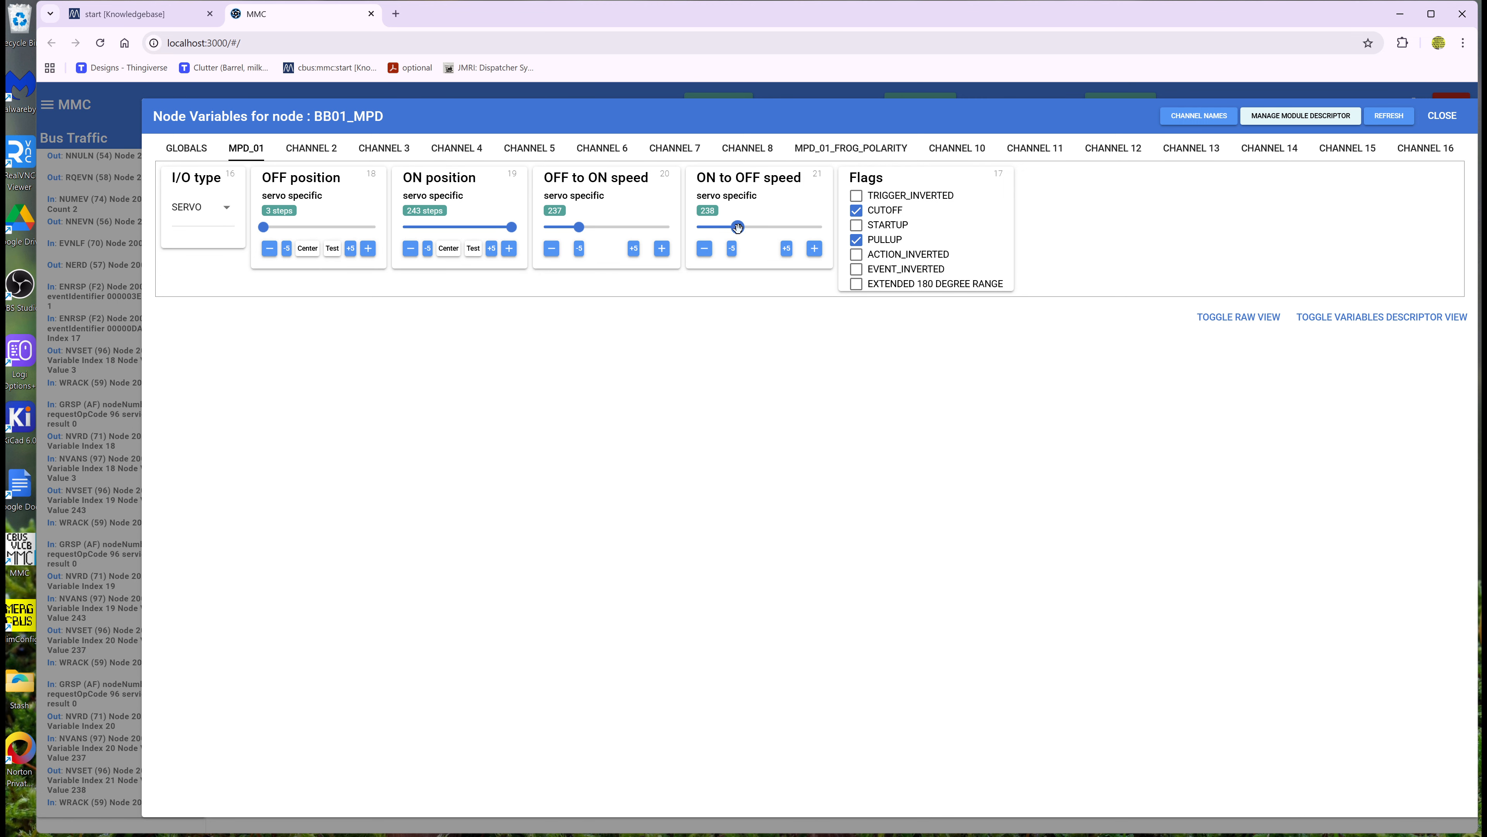
drag(579, 228, 589, 227)
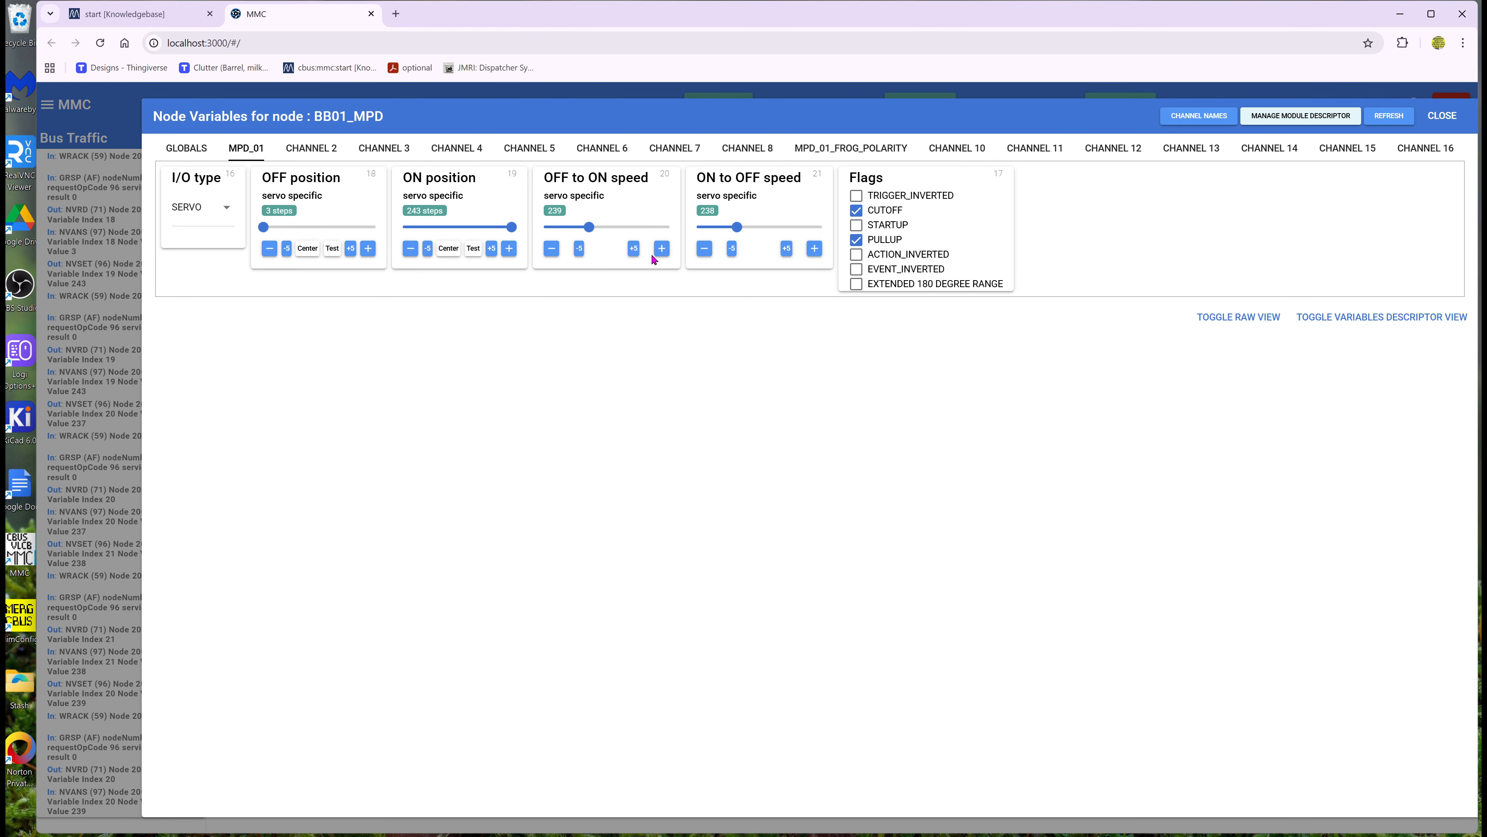
click(333, 248)
click(473, 249)
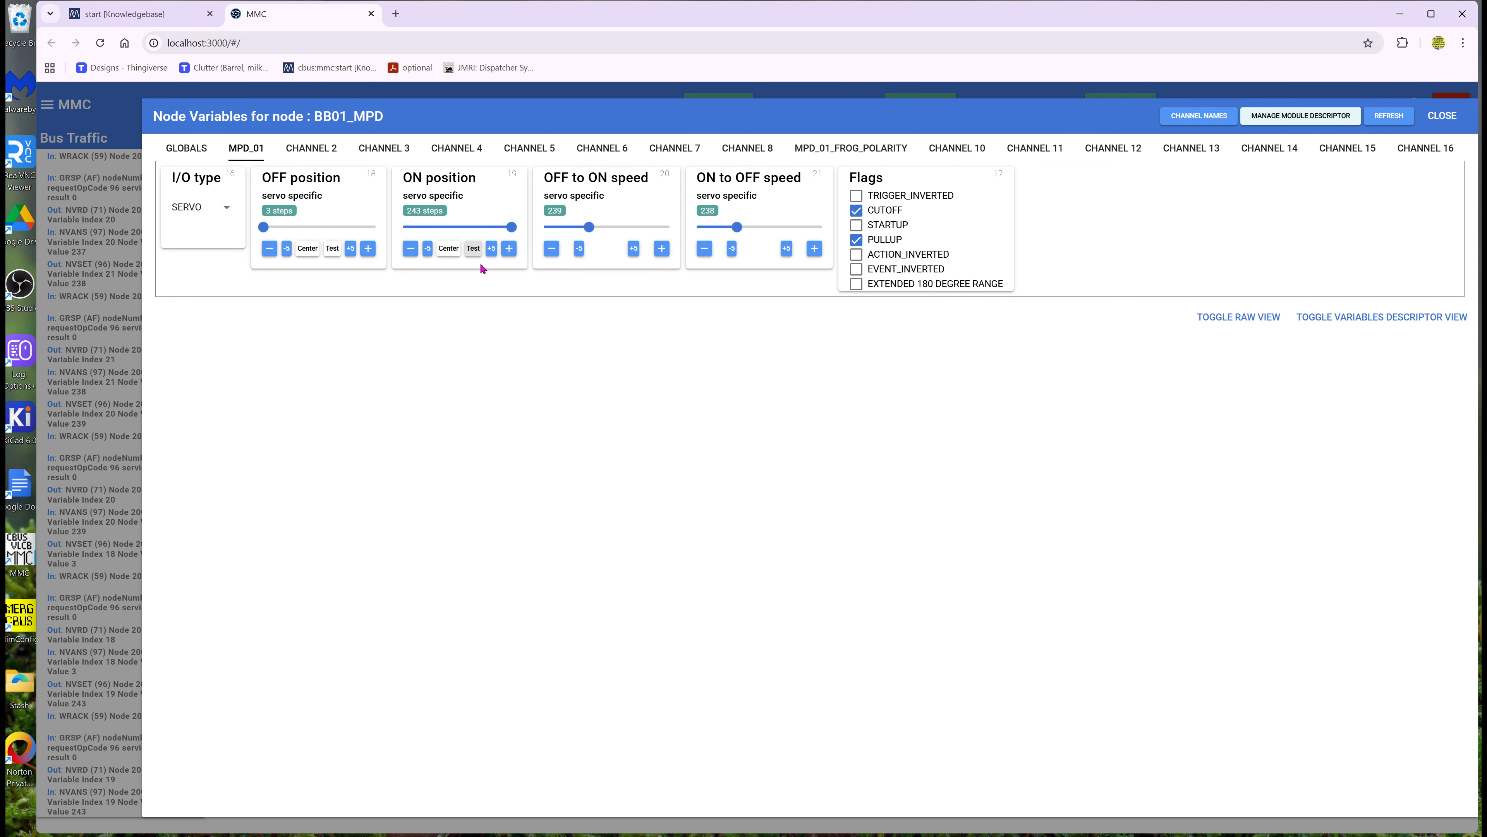
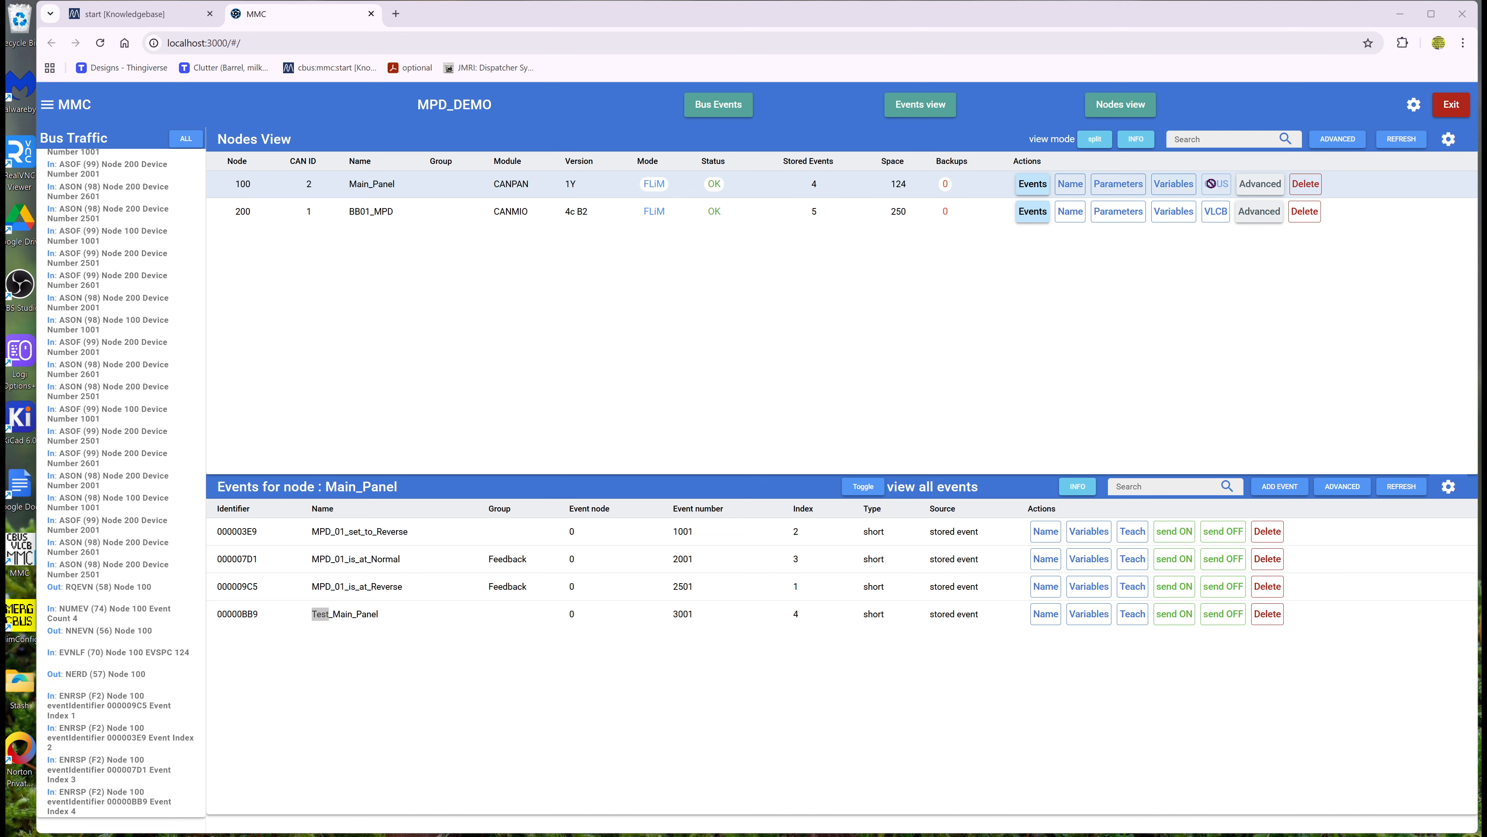
- Back up node 100: Main_Panel and return to the nodes list
click(1262, 185)
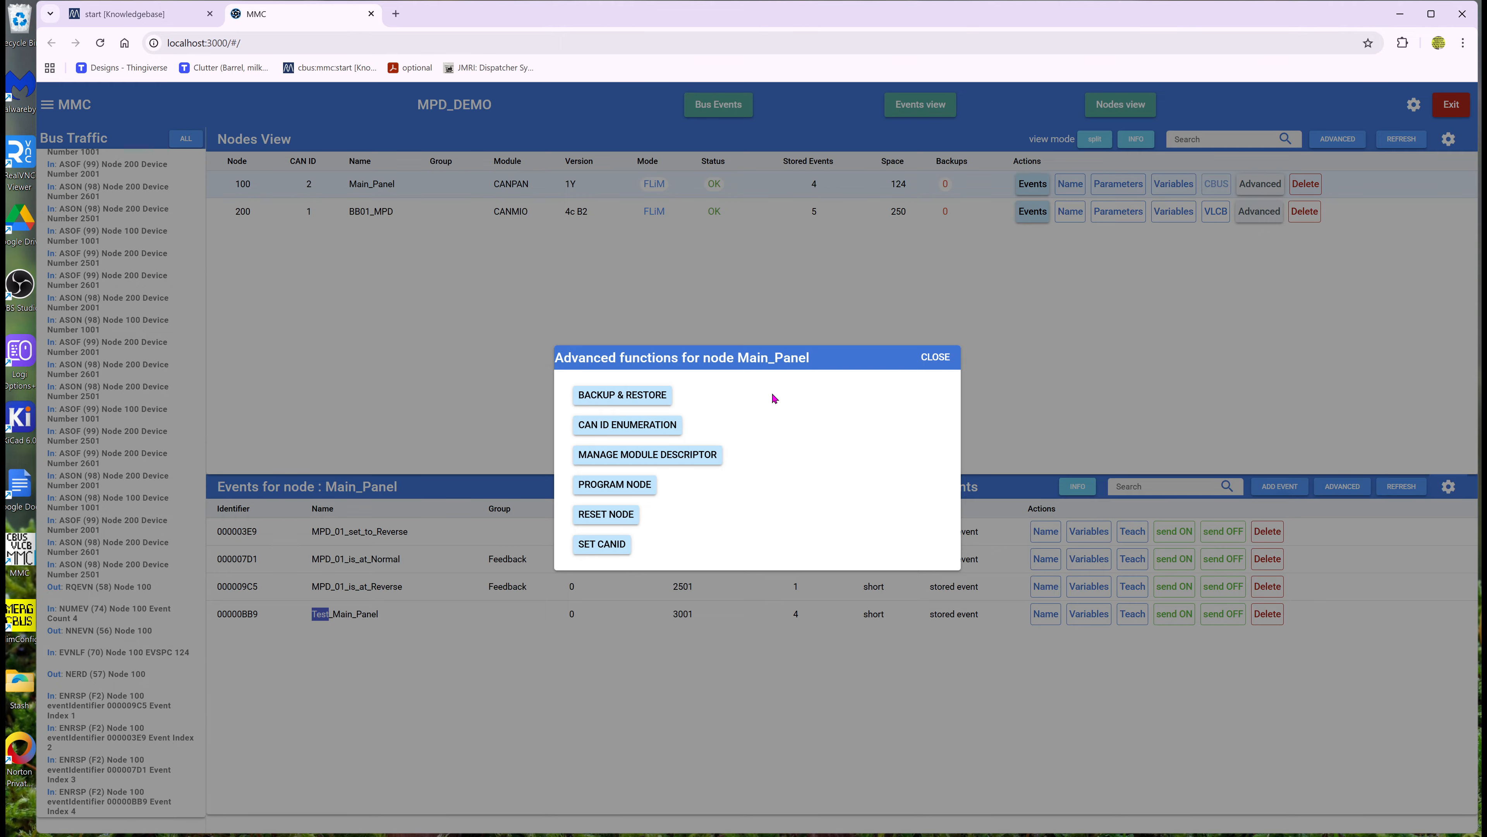
click(651, 396)
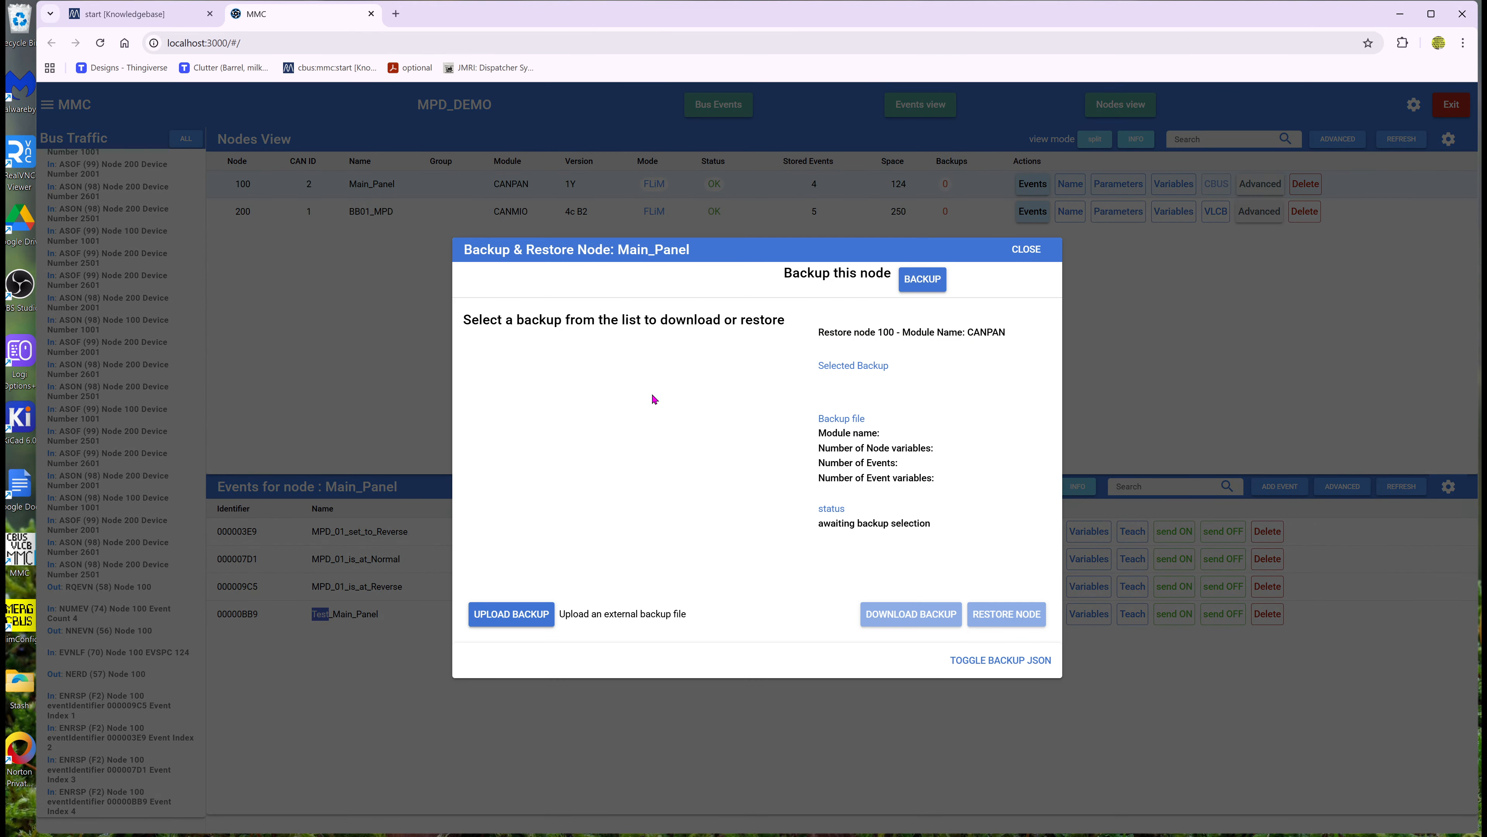
click(913, 292)
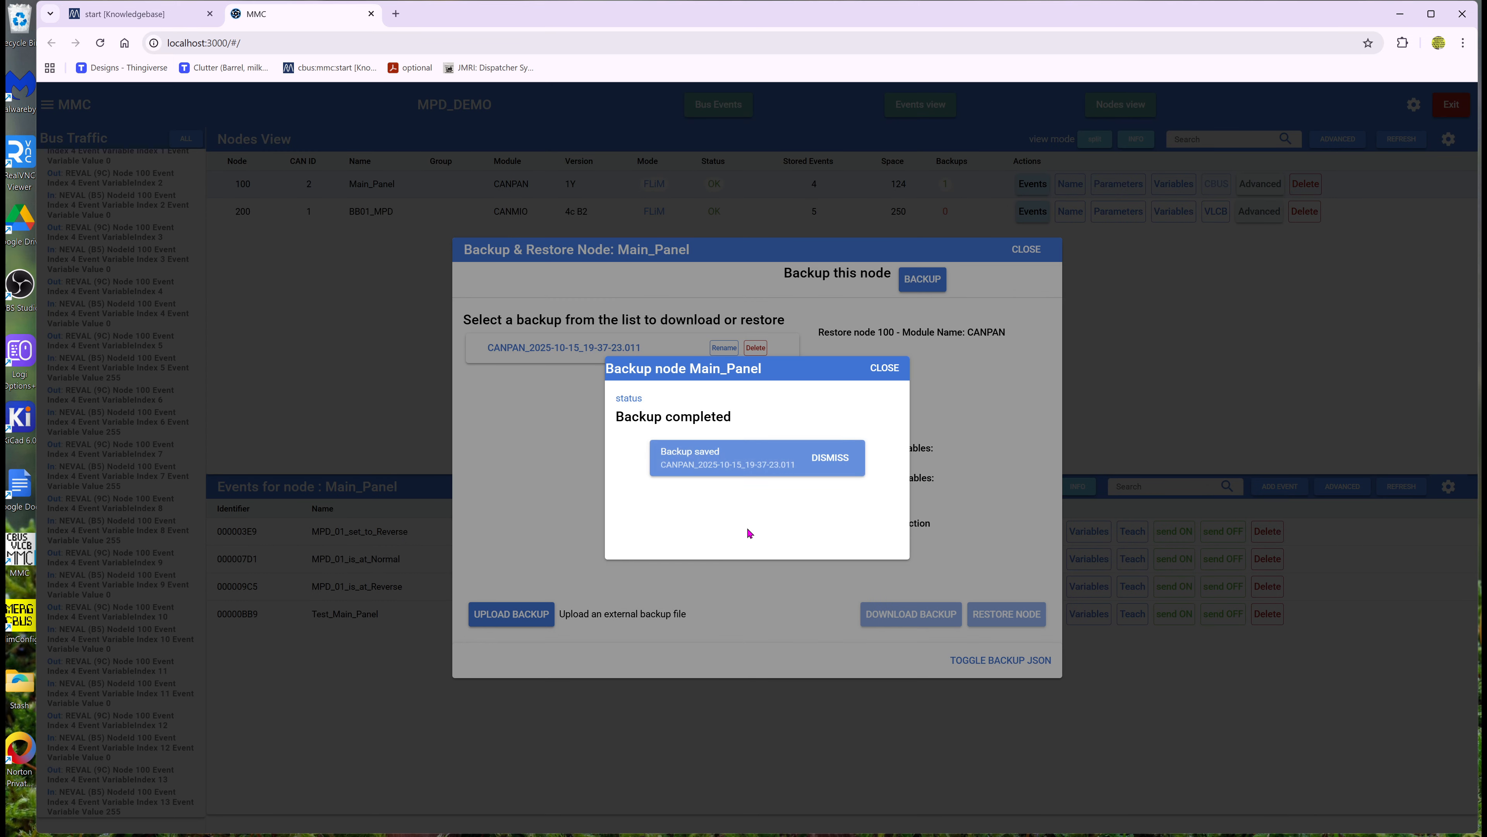
click(884, 369)
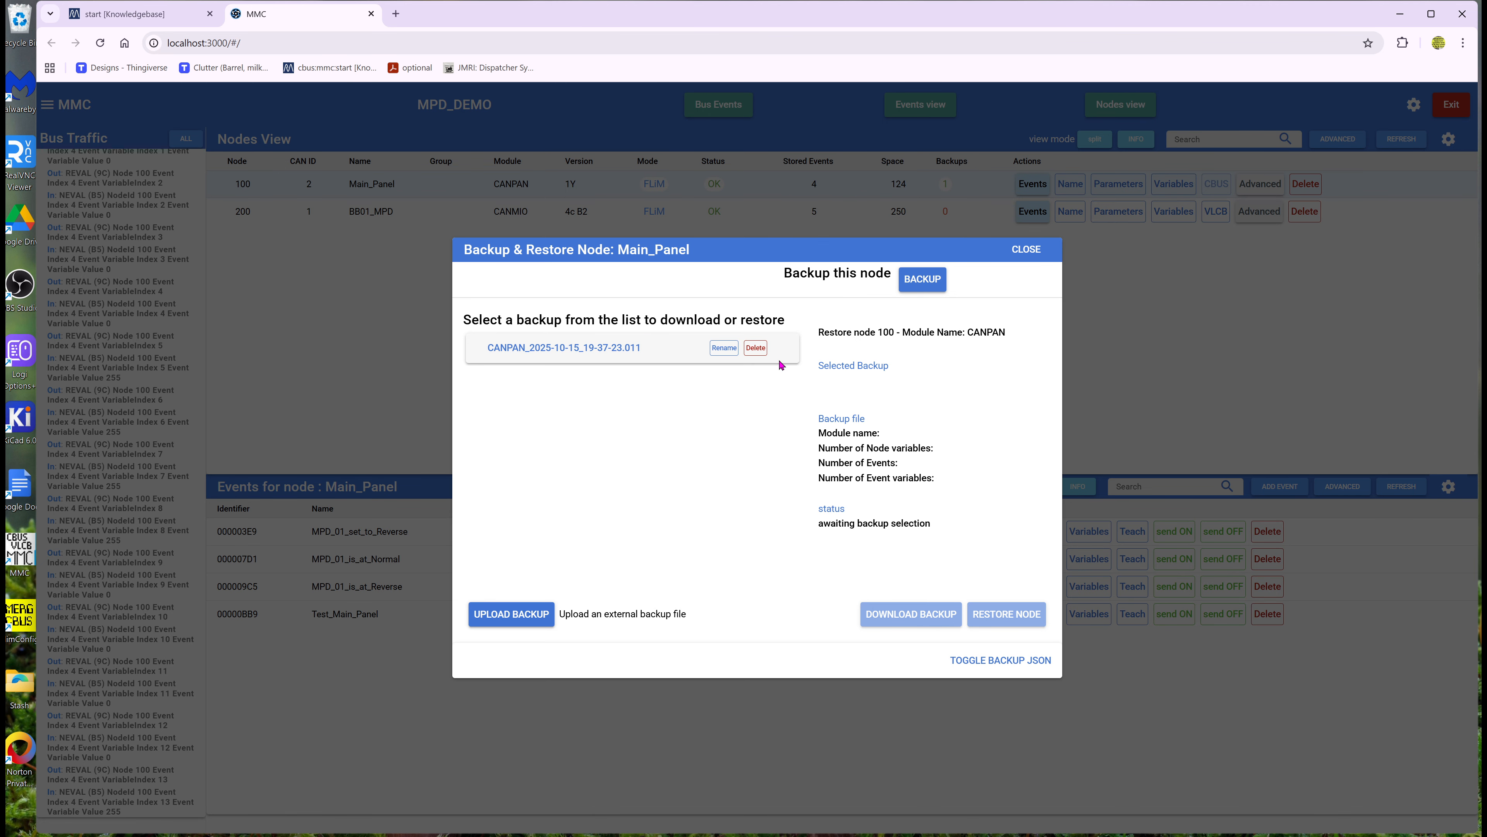
click(1036, 257)
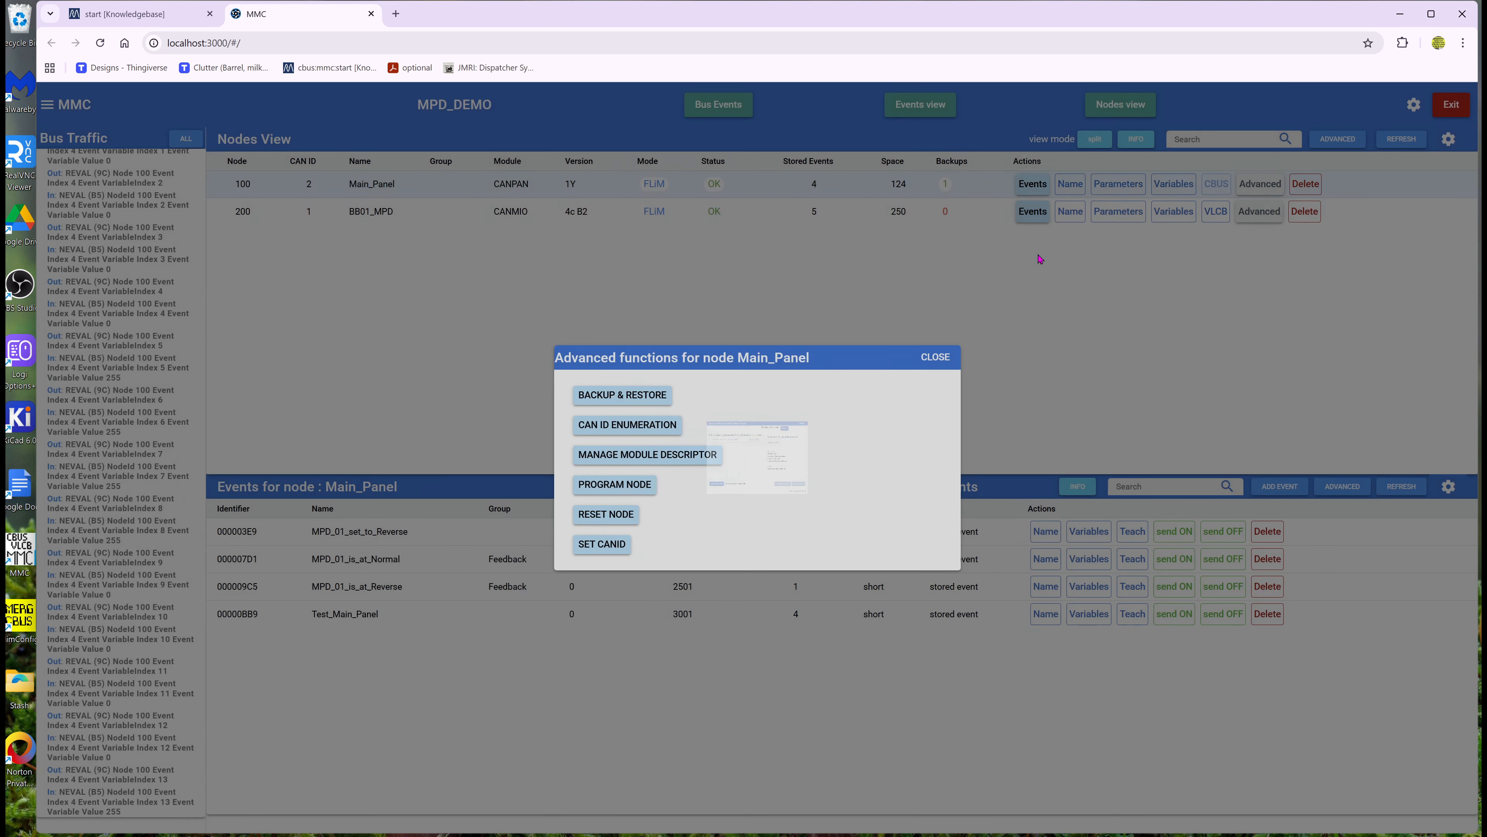
click(948, 358)
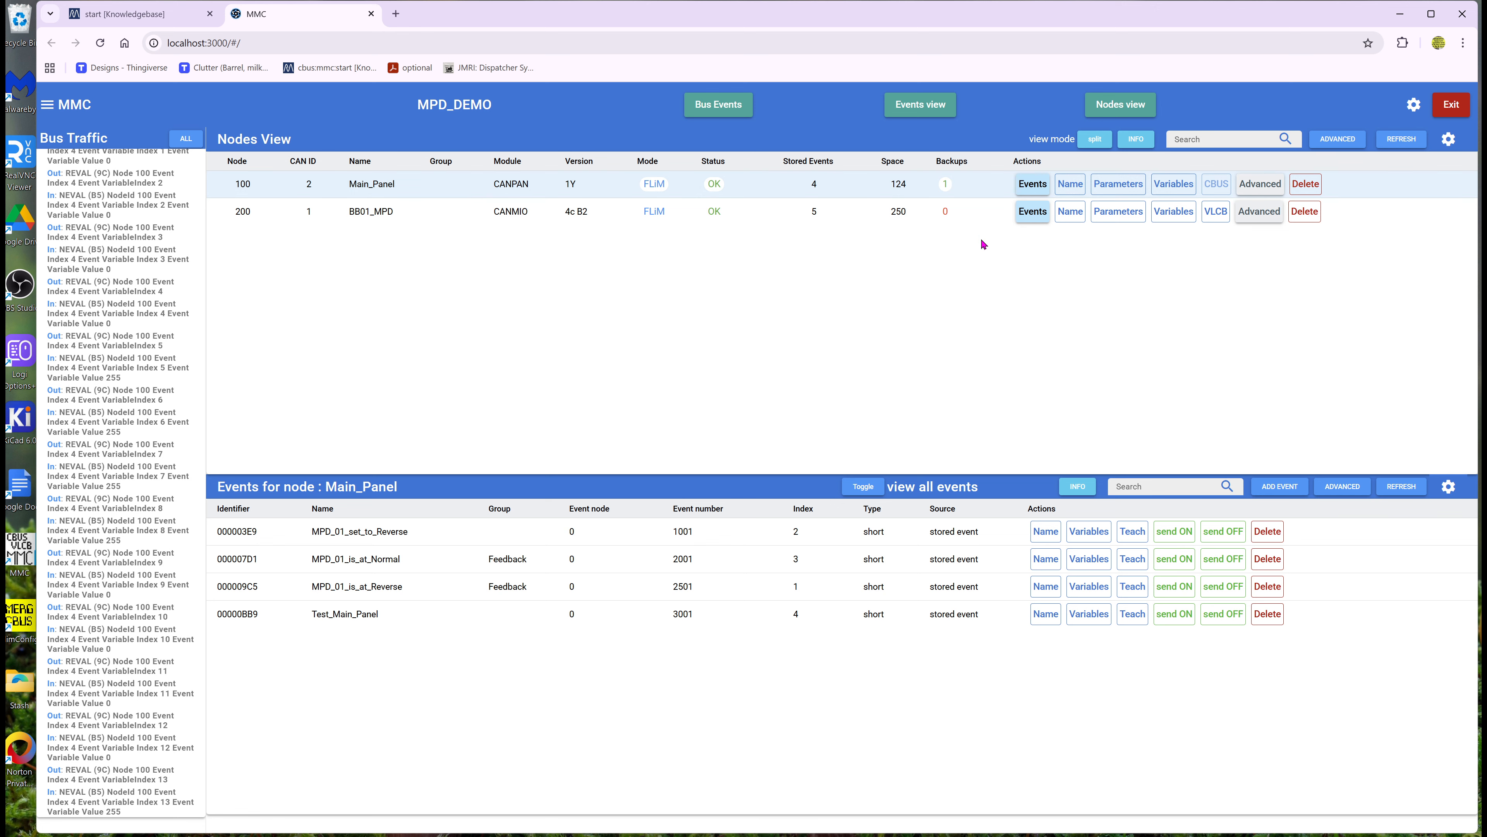
- Back up node 200: BB01_MPD and return to the nodes list
click(1250, 212)
click(646, 381)
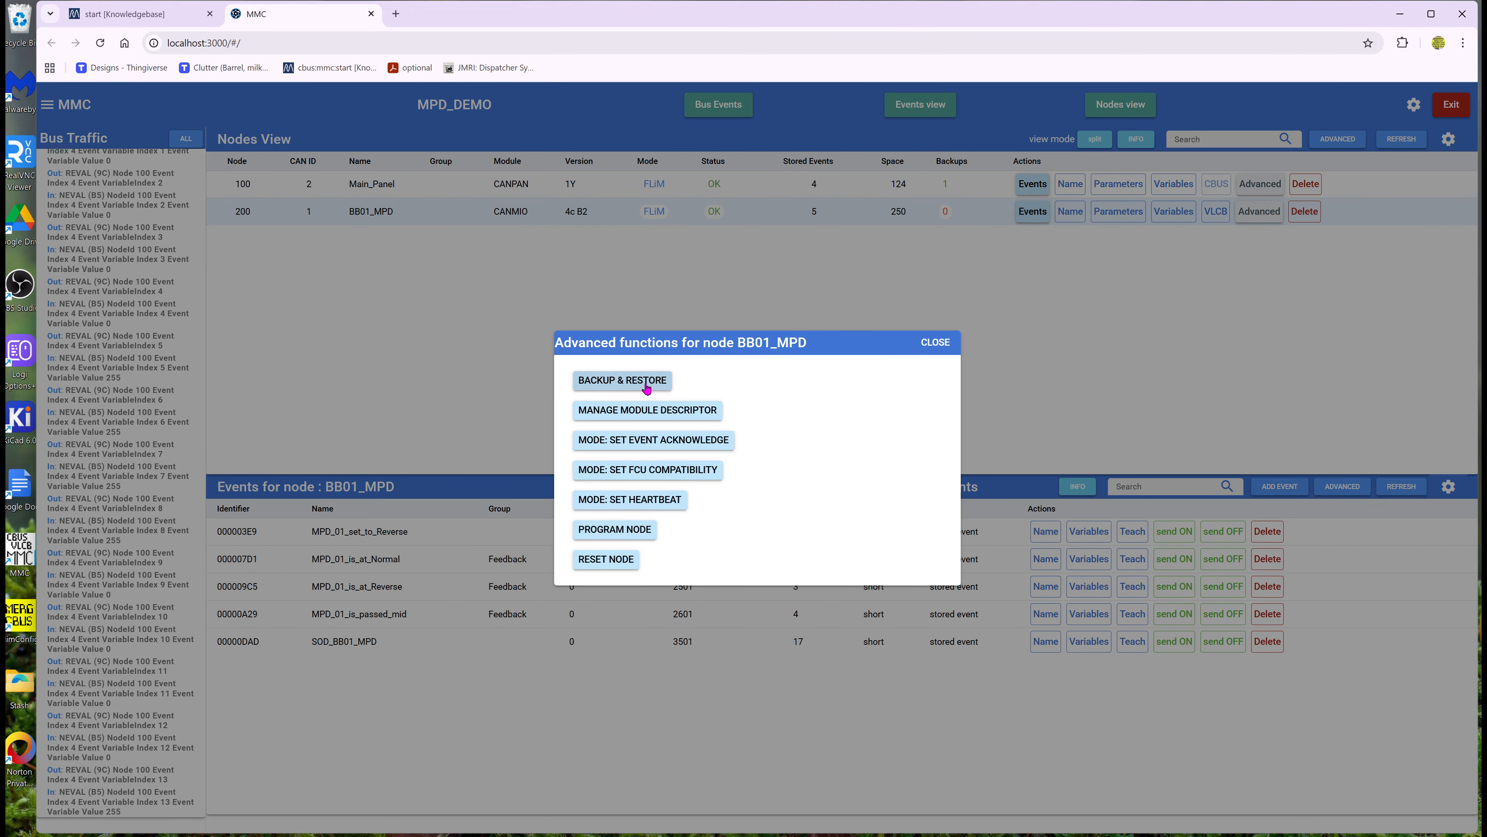
click(924, 282)
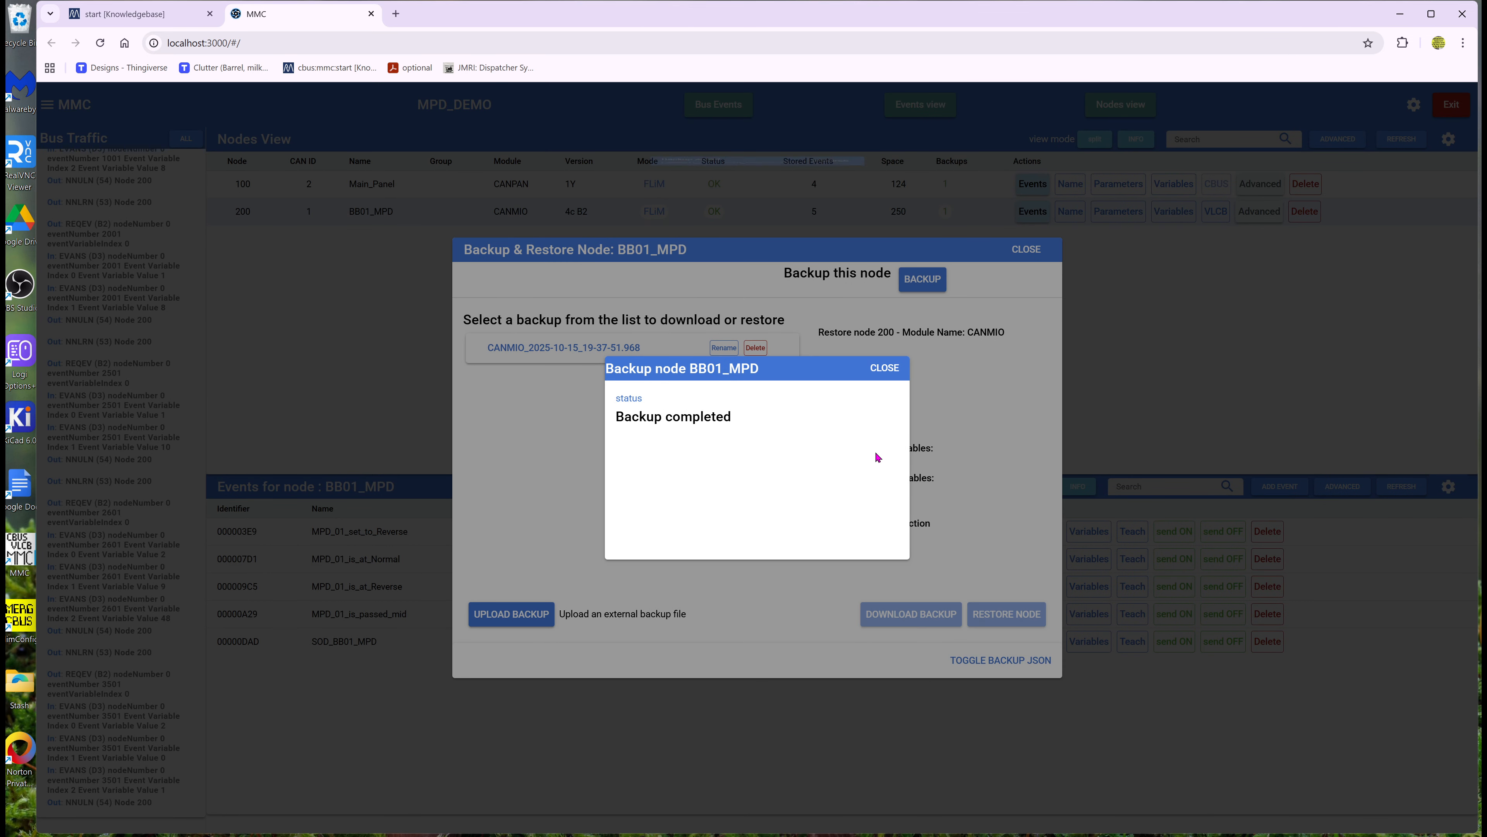
click(891, 374)
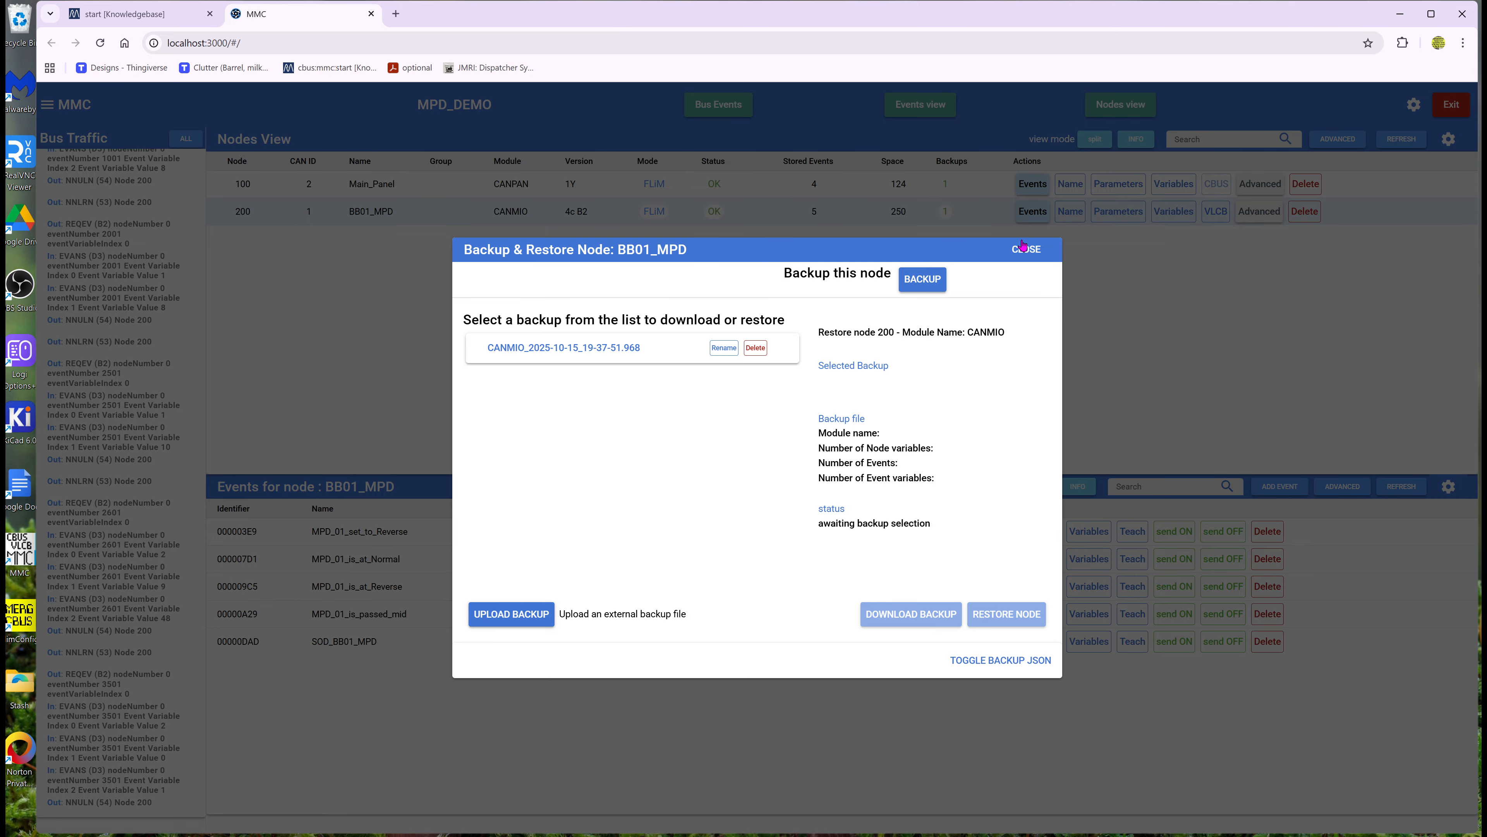
click(1034, 256)
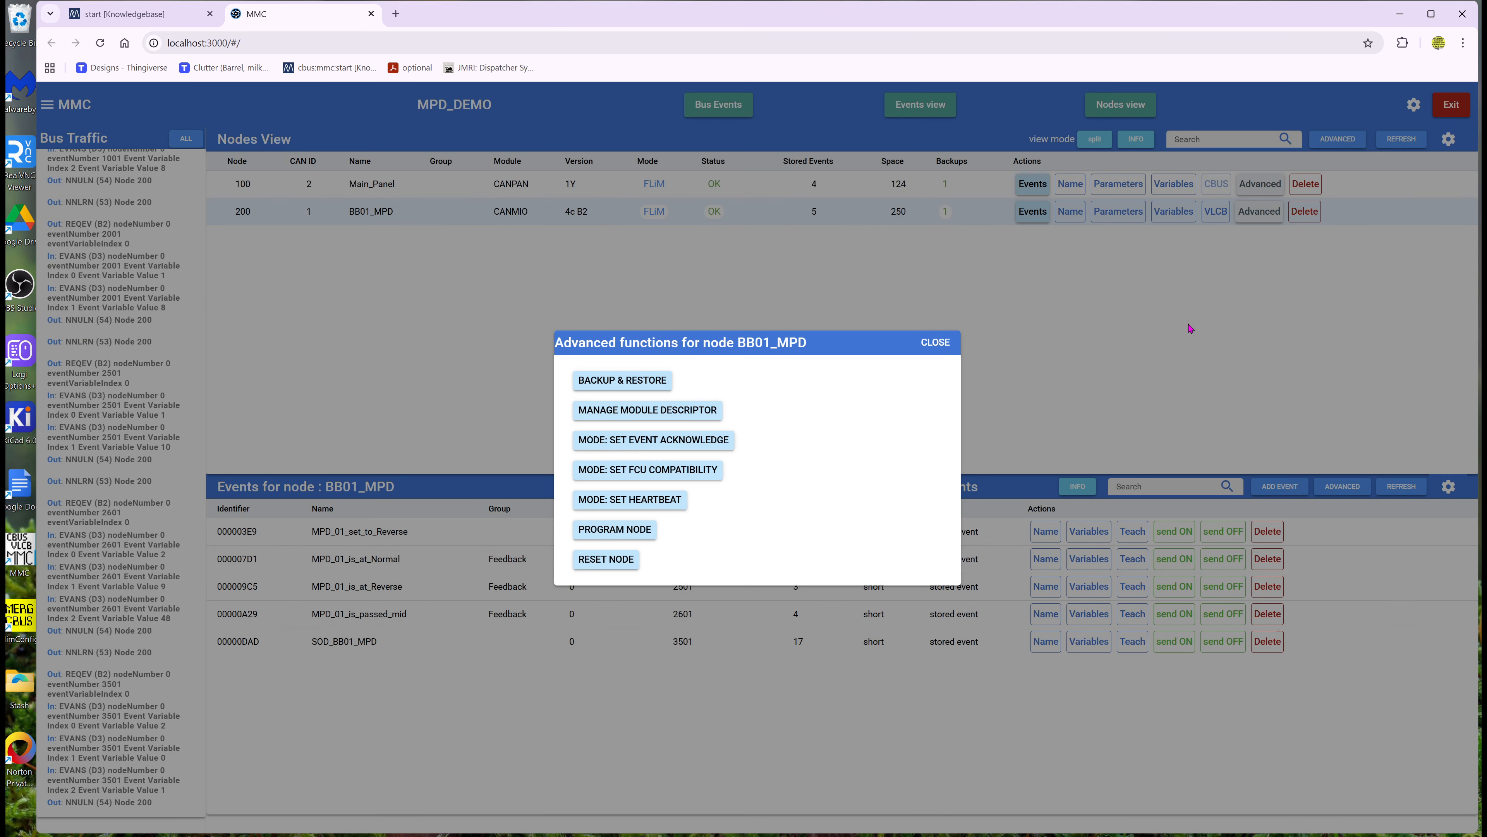
click(934, 340)
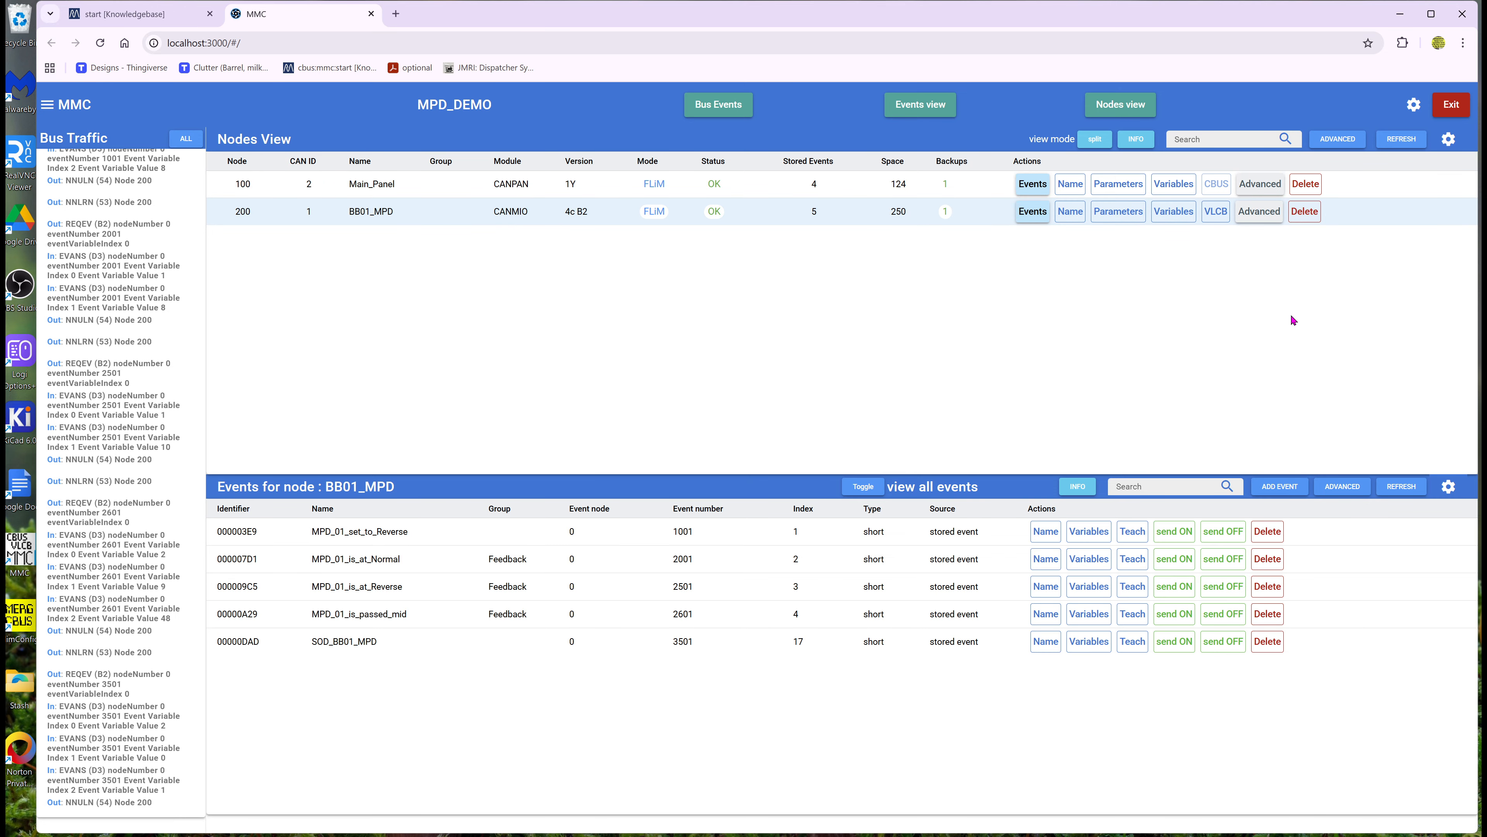
- Restore node BB01_MPD from its backup CANMIO_2025-10-15_19-37-51.968 and return to the nodes list
click(1268, 211)
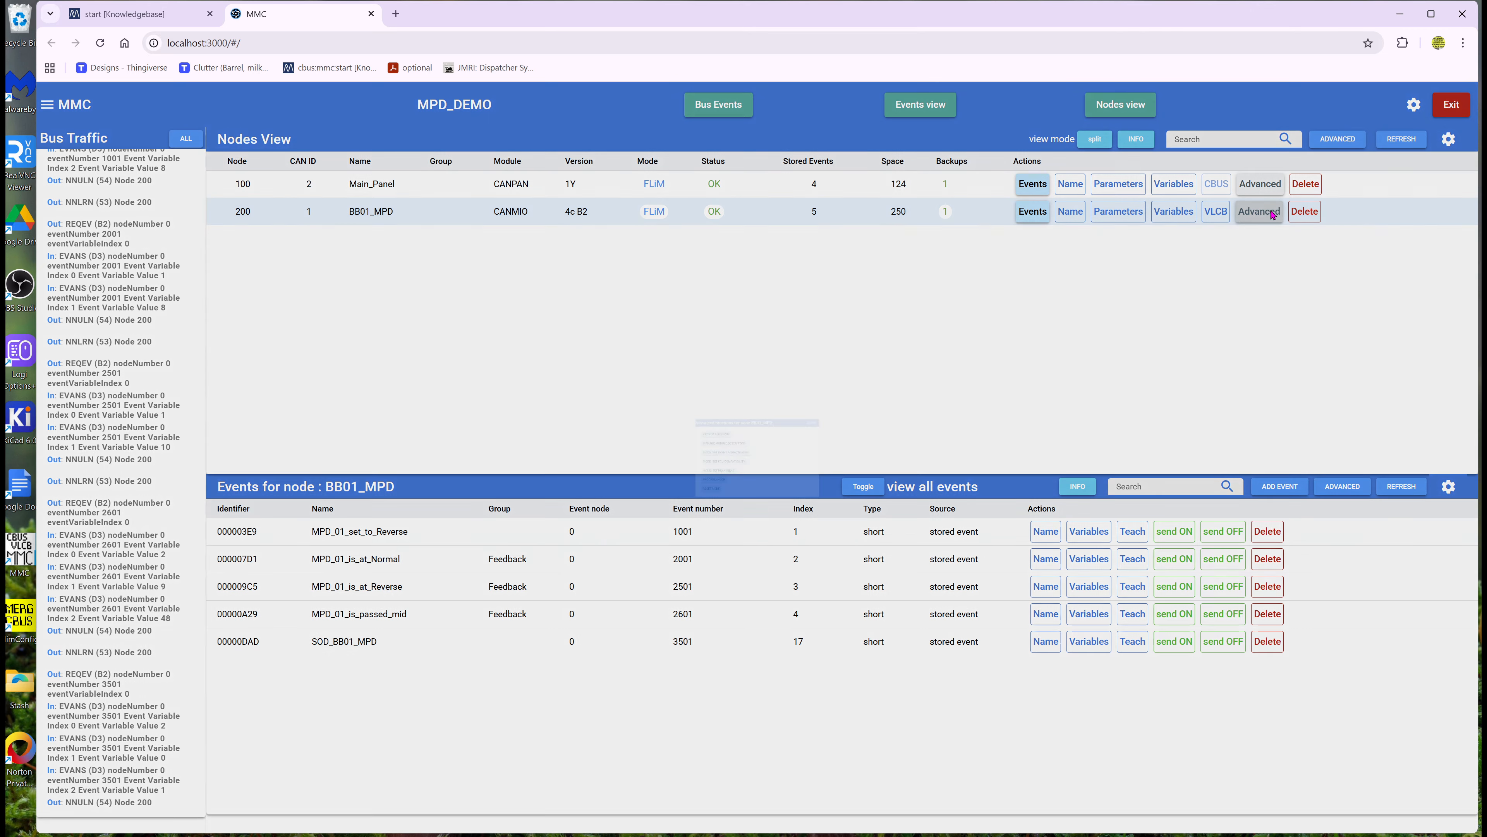
click(645, 385)
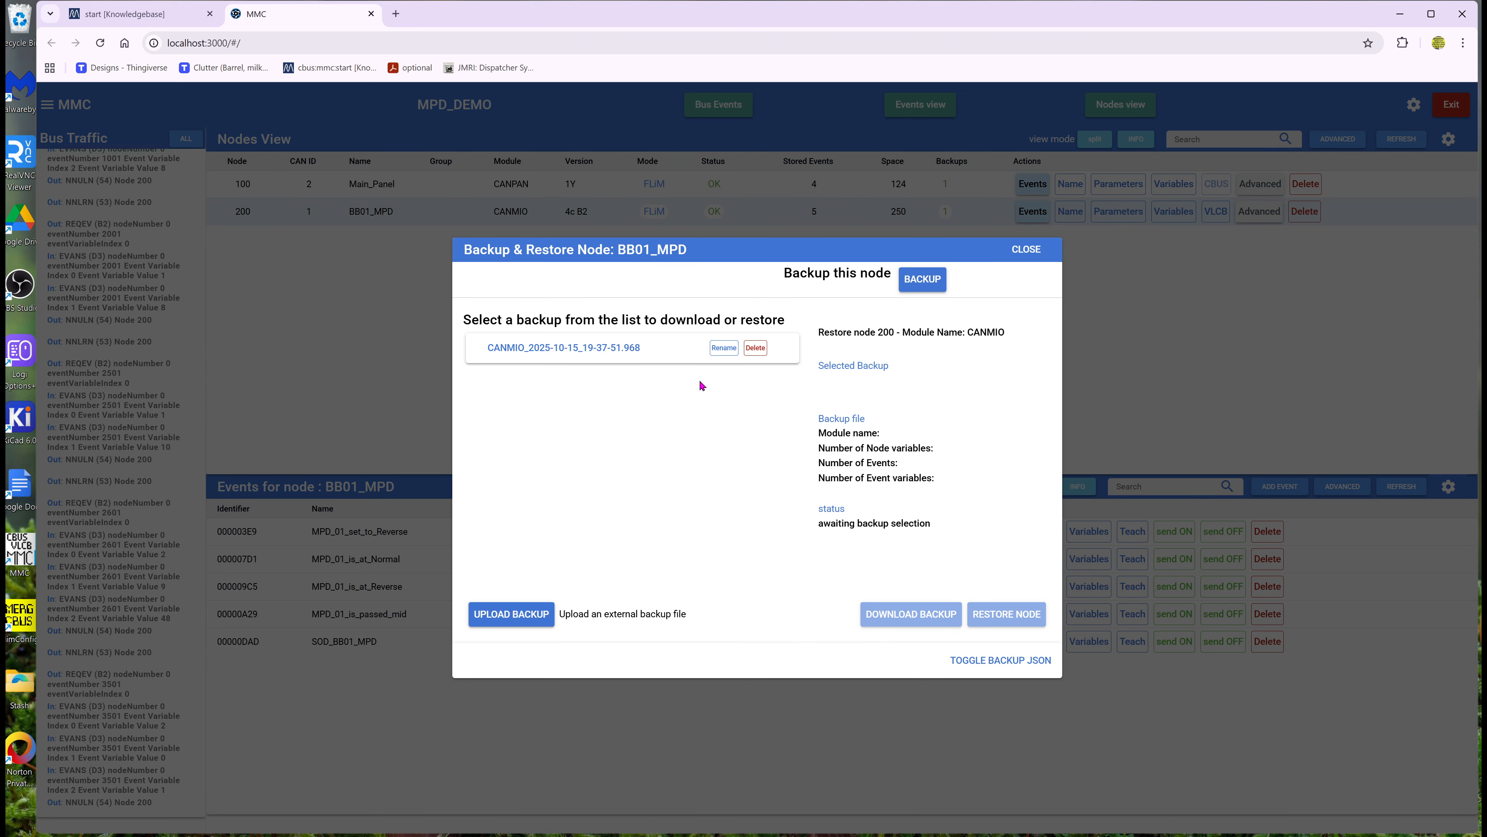
click(596, 357)
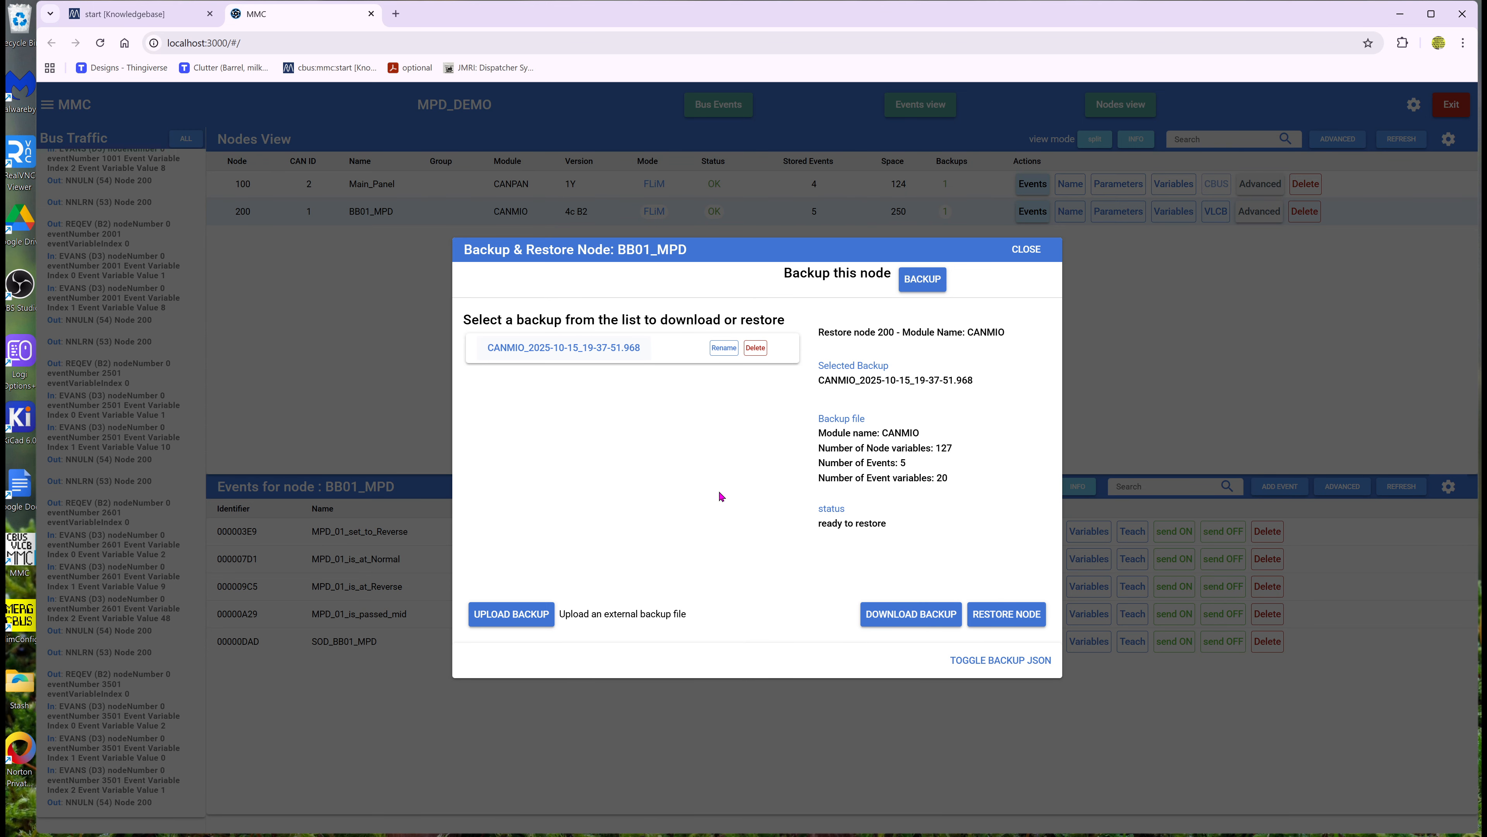
click(992, 619)
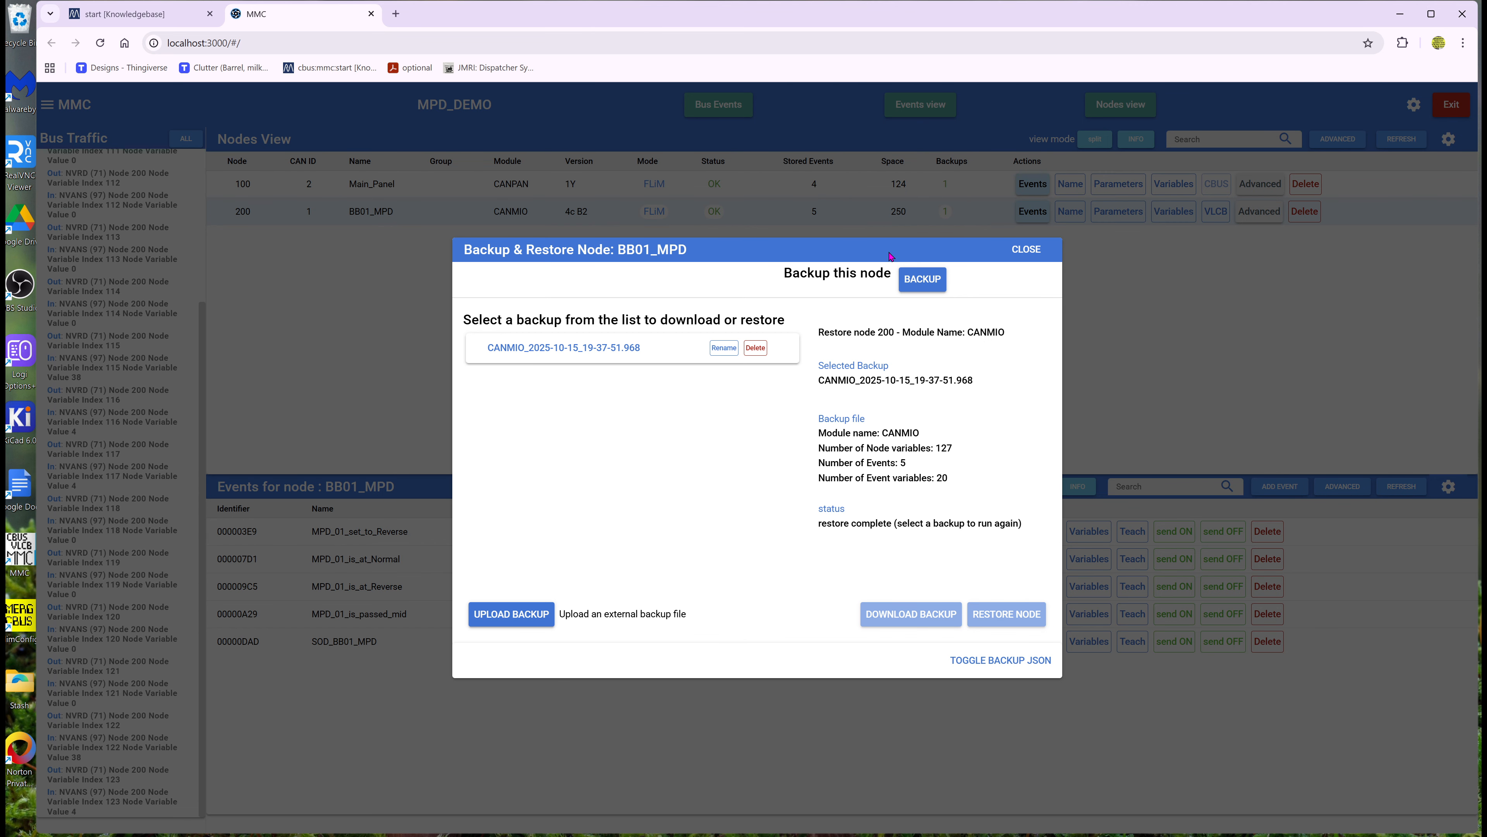
click(1031, 251)
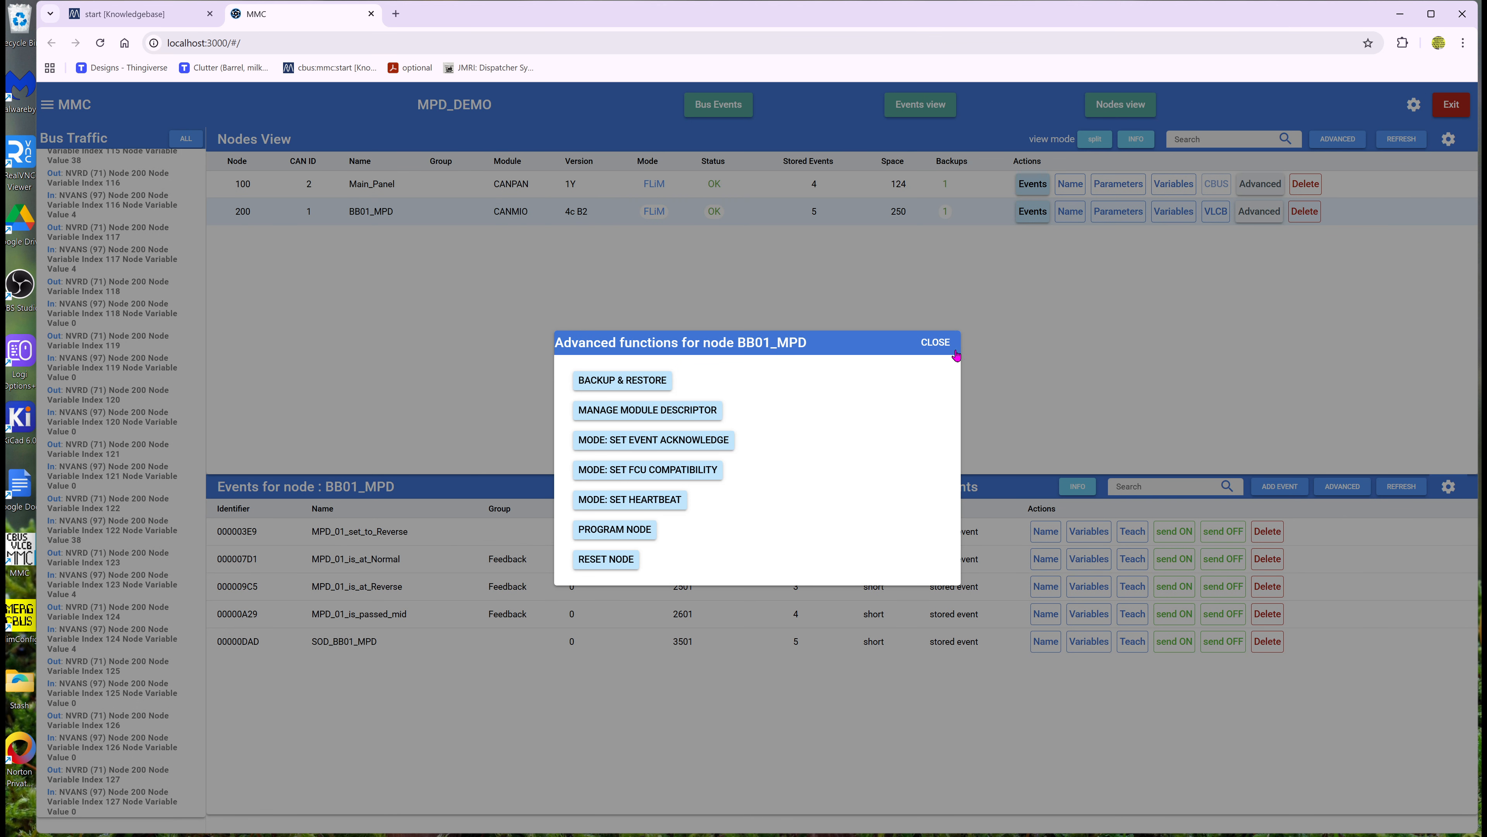
click(937, 342)
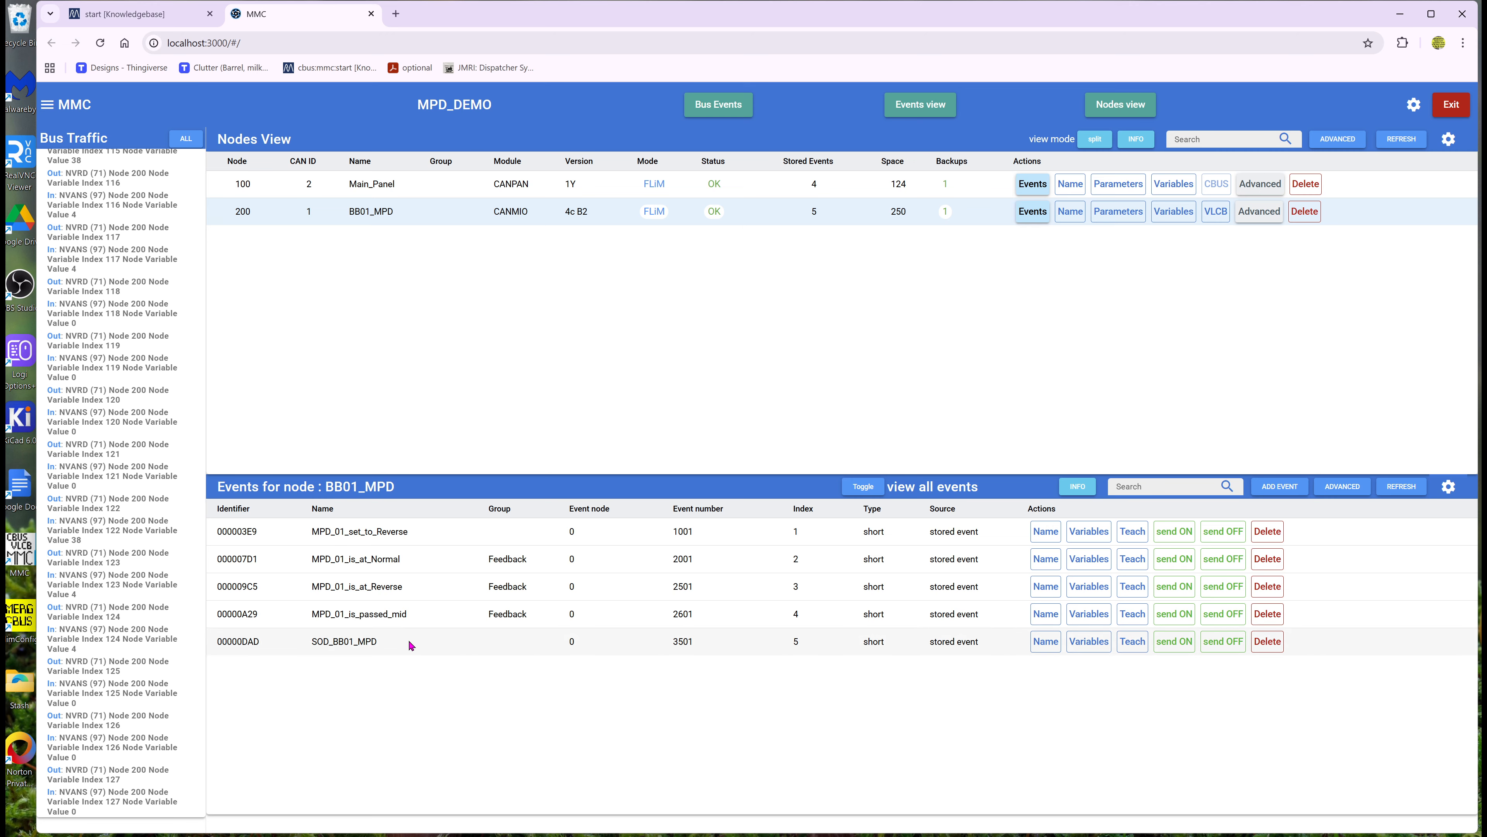